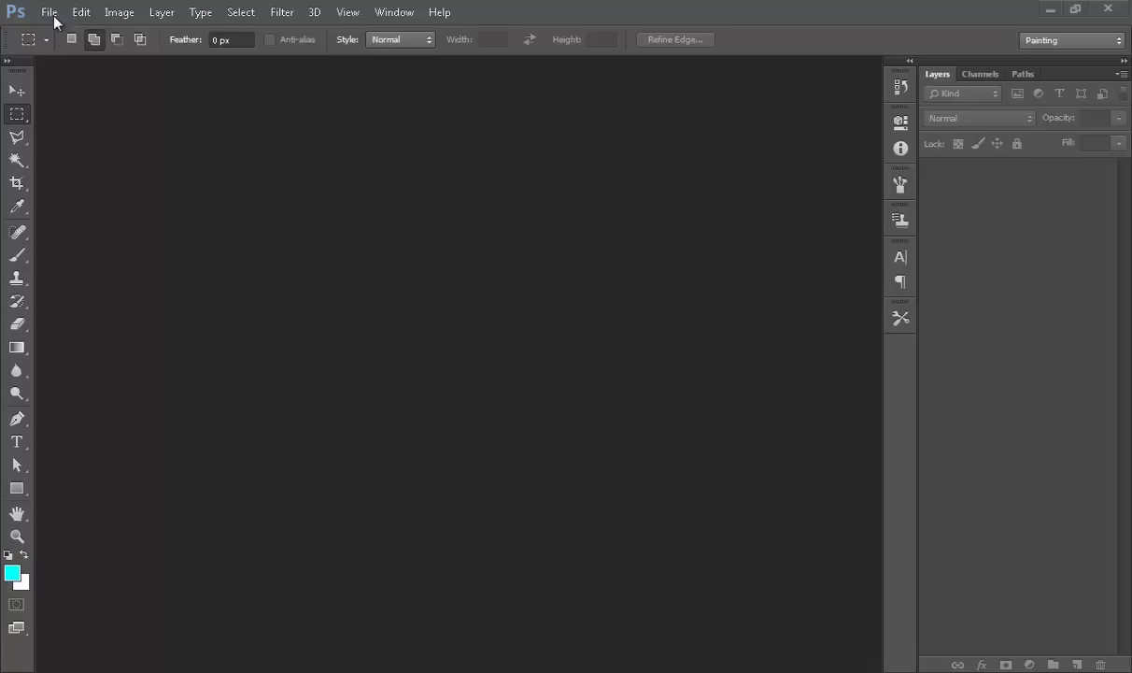
Create a new 1000×1000 px document
left_click(49, 12)
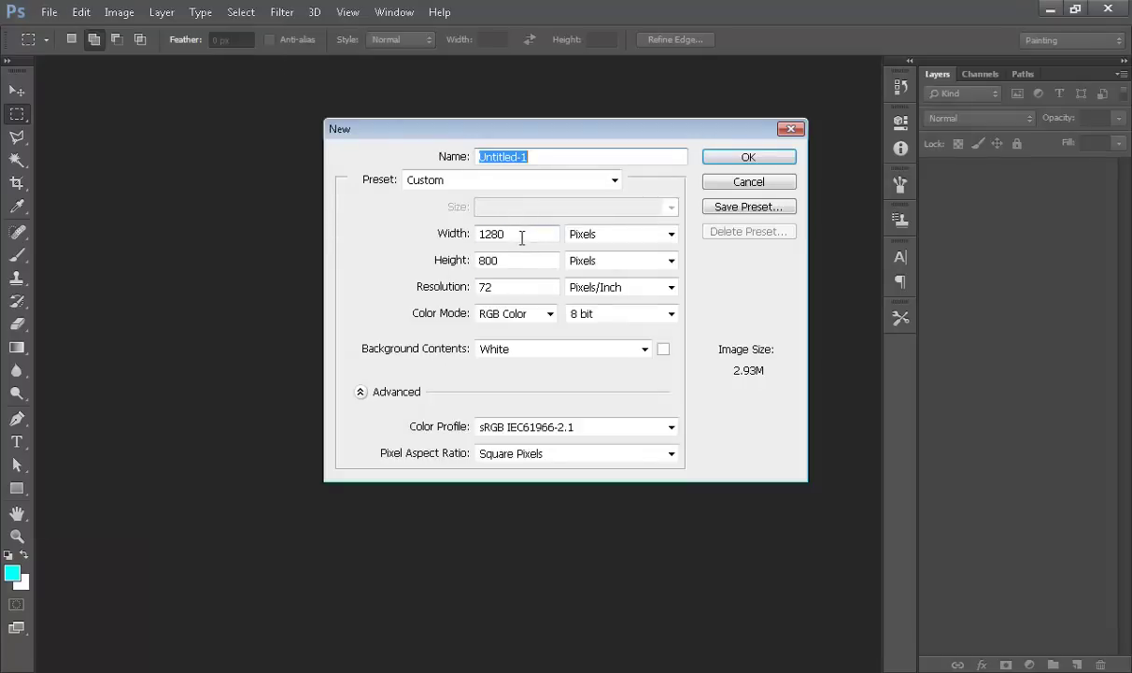
double_click(522, 237)
type("1000")
key("Tab")
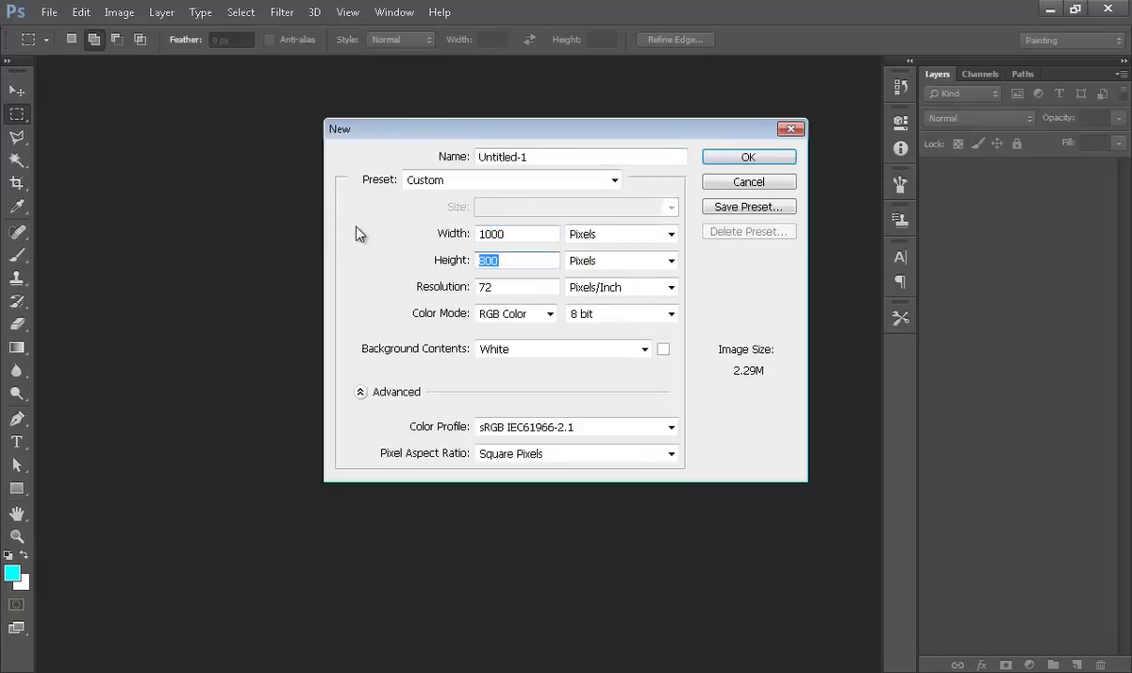
type("1000")
left_click(733, 159)
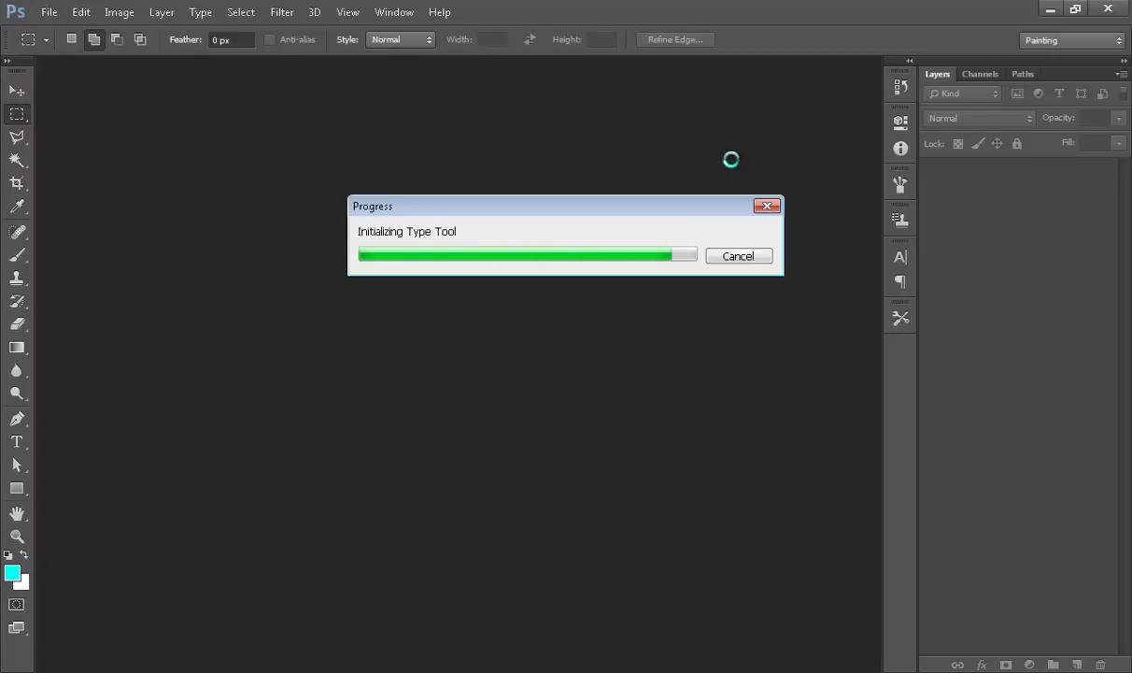
Draw a 600 px circle as an Ellipse shape layer on the fitted canvas
key("ctrl+0")
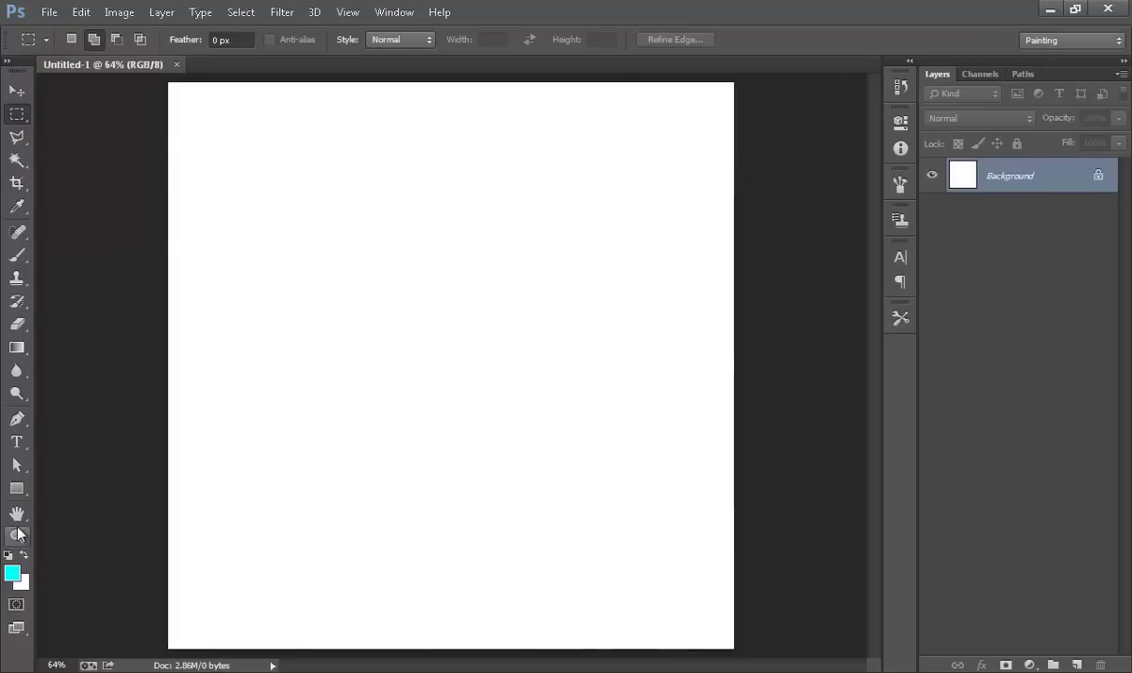
left_click(16, 488)
left_click(93, 519)
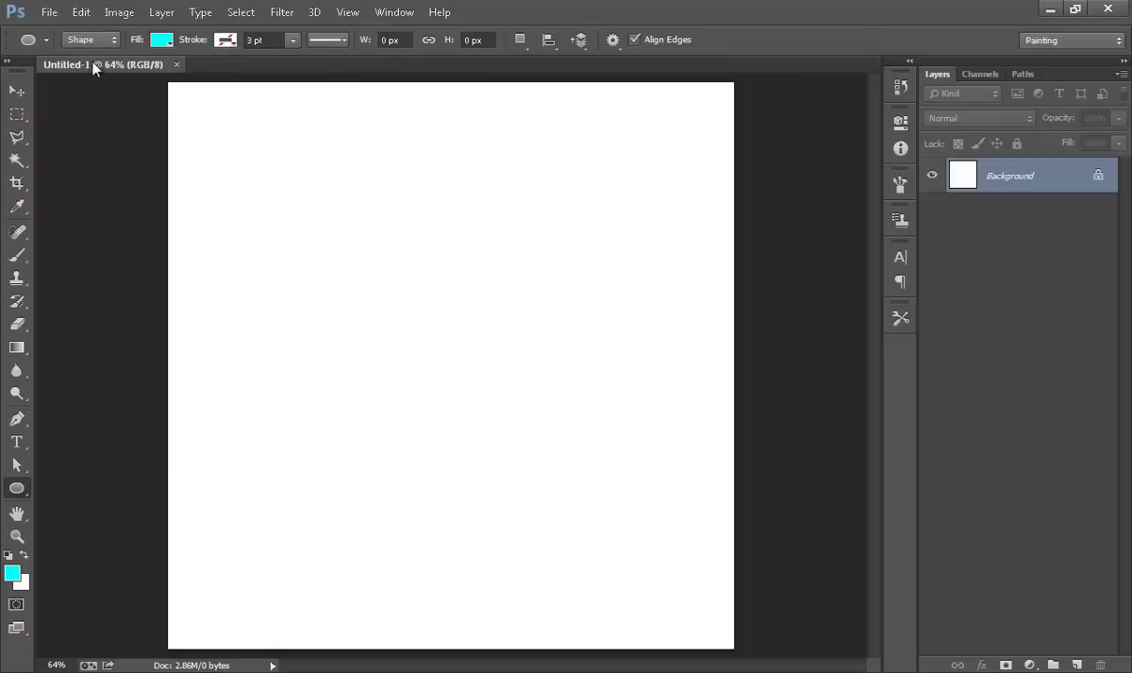
left_click(91, 39)
left_click(326, 309)
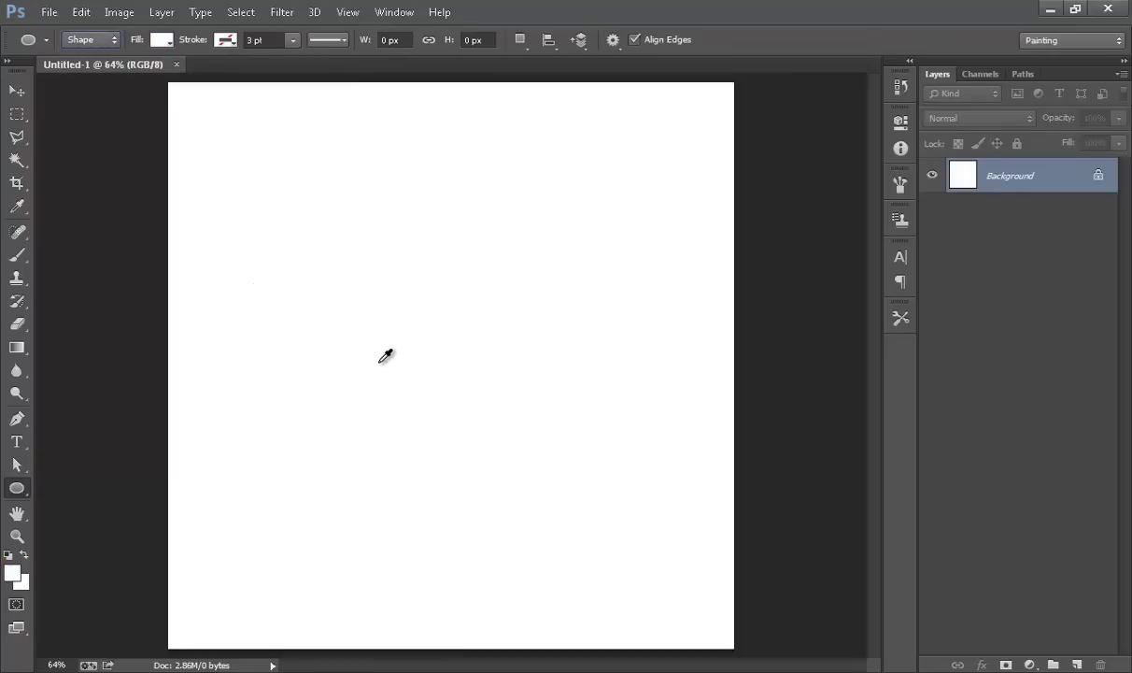
right_click(22, 492)
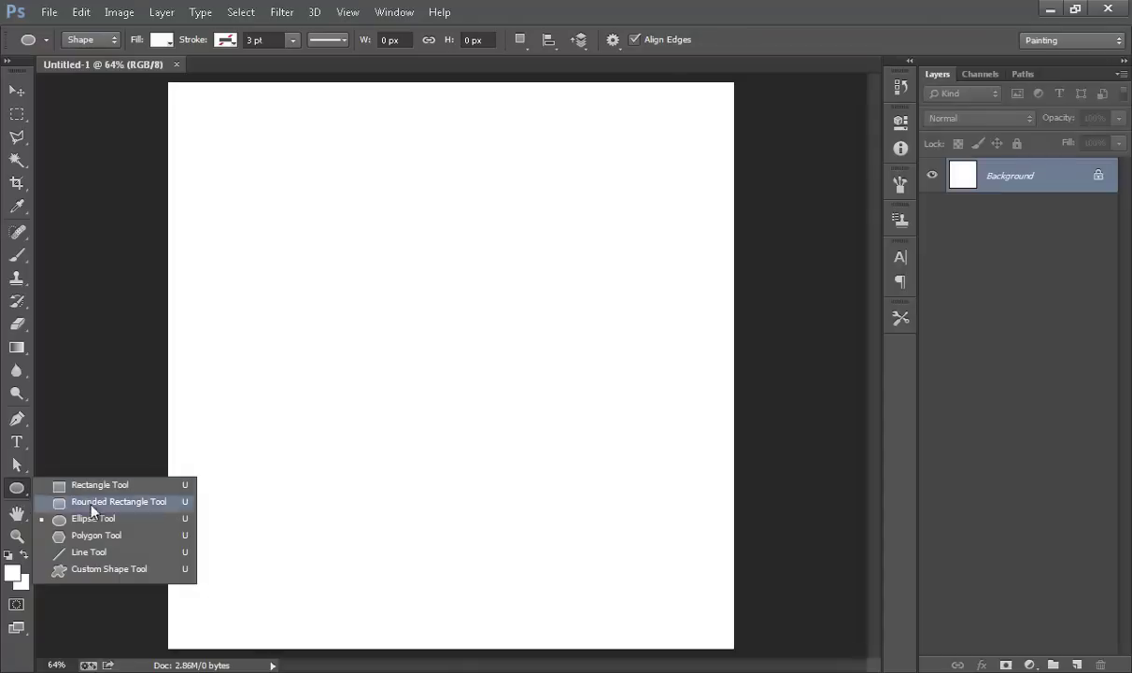
left_click(94, 518)
left_click_drag(358, 267, 533, 496)
Fill the circle with dark grey 454545 and centre it on the page
left_click(830, 99)
key("v")
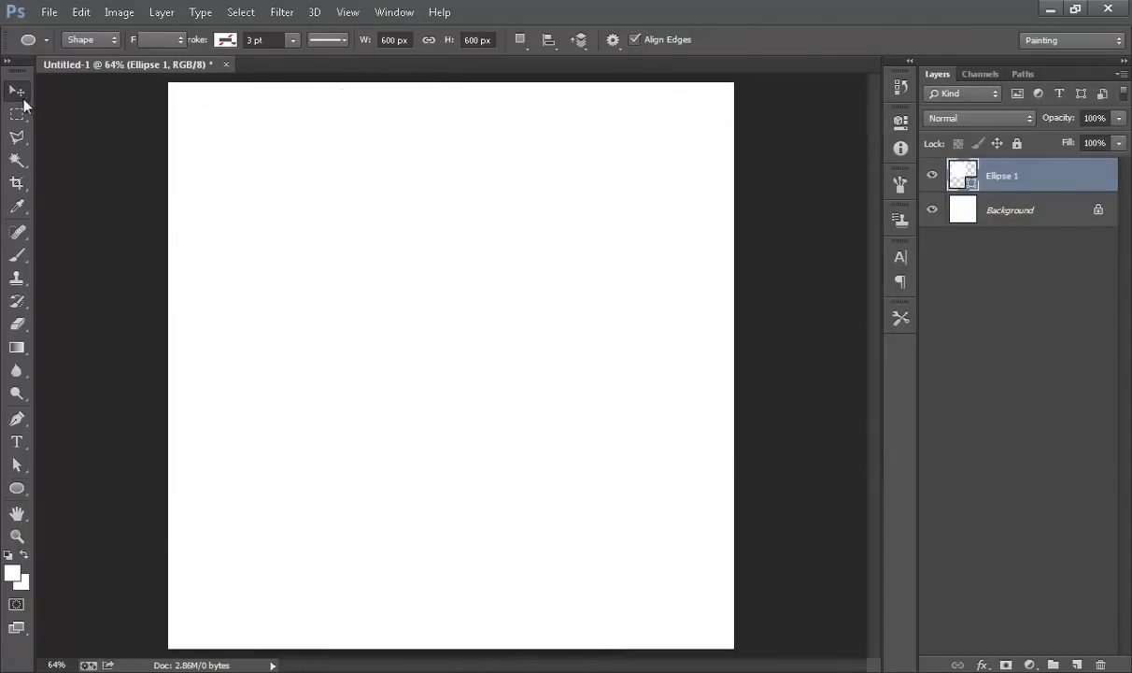
double_click(965, 178)
left_click(616, 252)
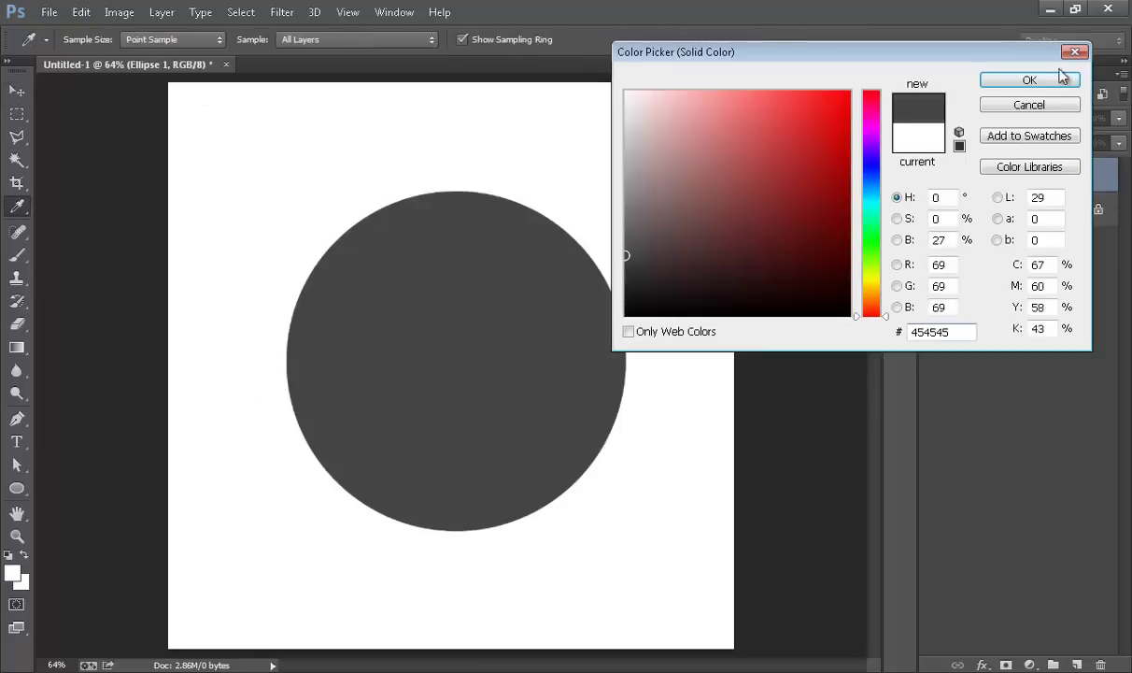
left_click(1009, 80)
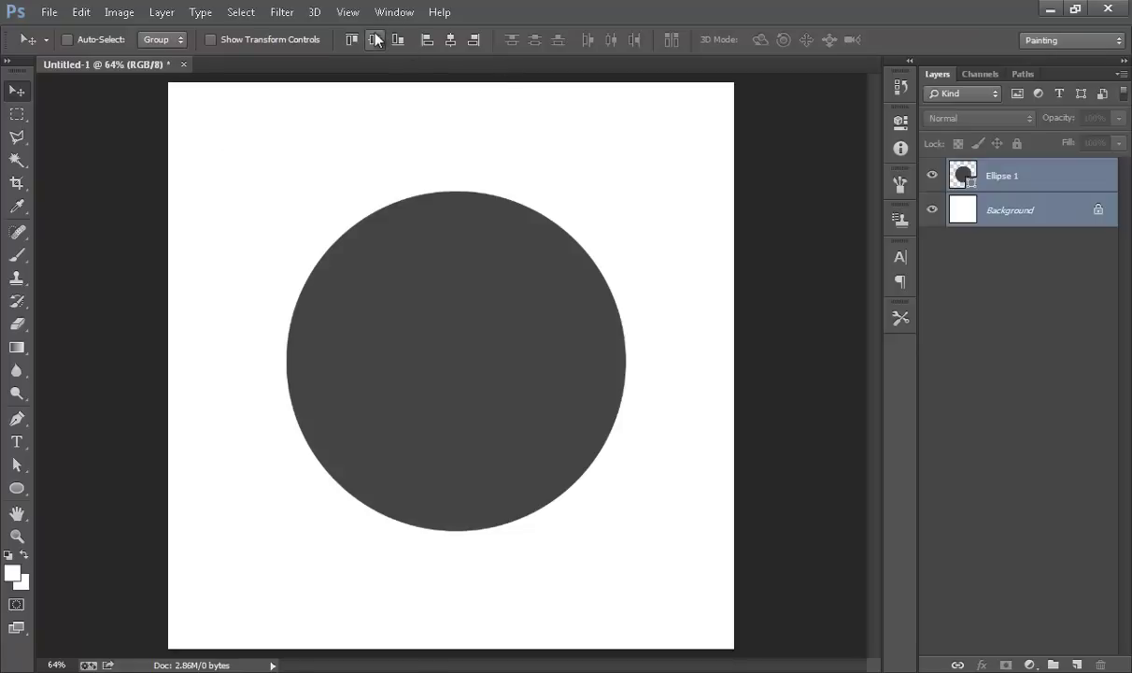
key("shift+Down")
Add a dark grey Color Overlay to Ellipse 1
key("shift+Left")
right_click(922, 175)
left_click(924, 184)
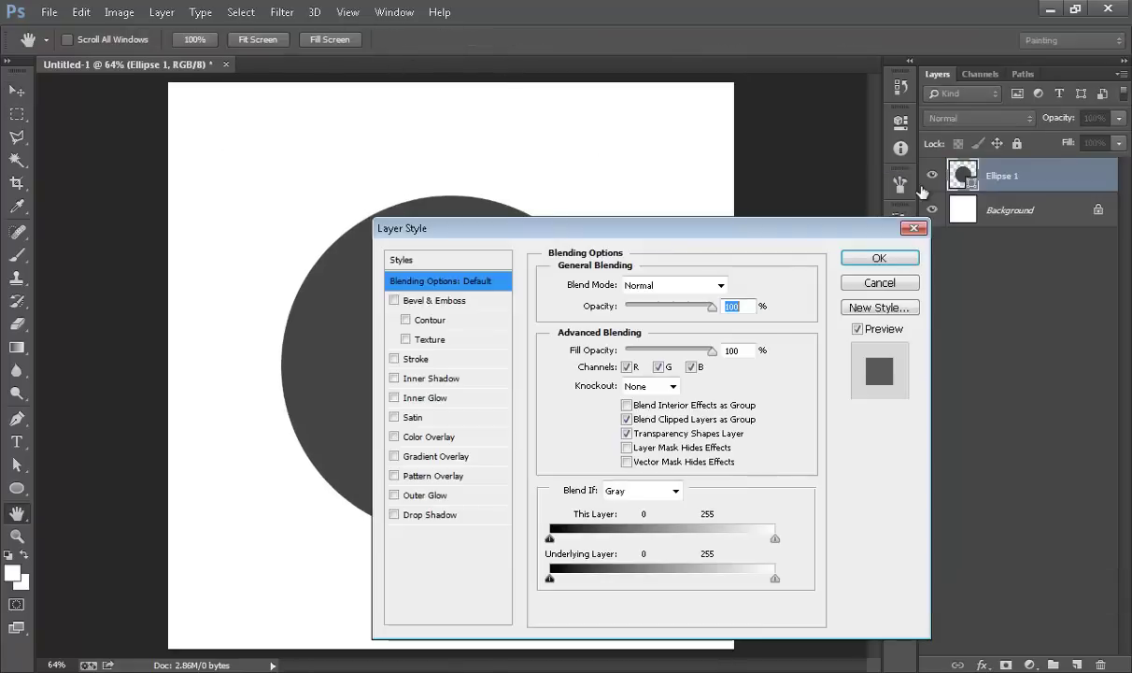
left_click_drag(523, 163, 720, 109)
left_click(574, 318)
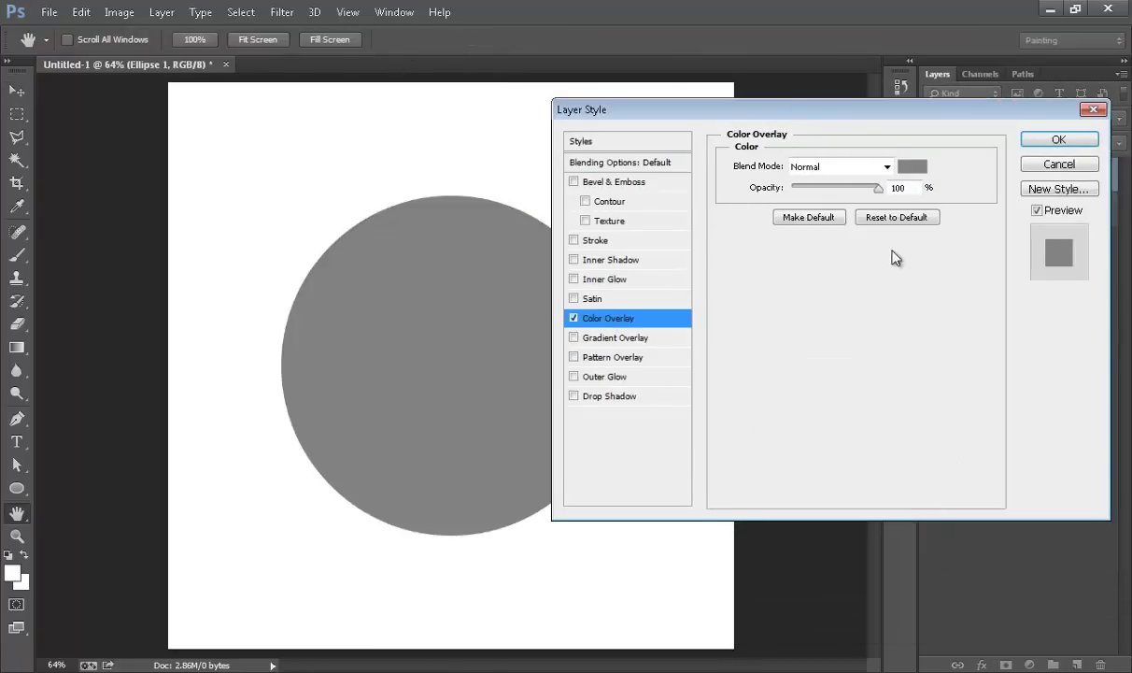
left_click(876, 165)
mouse_move(626, 266)
left_mouse_down()
mouse_move(605, 233)
mouse_move(647, 253)
left_mouse_up()
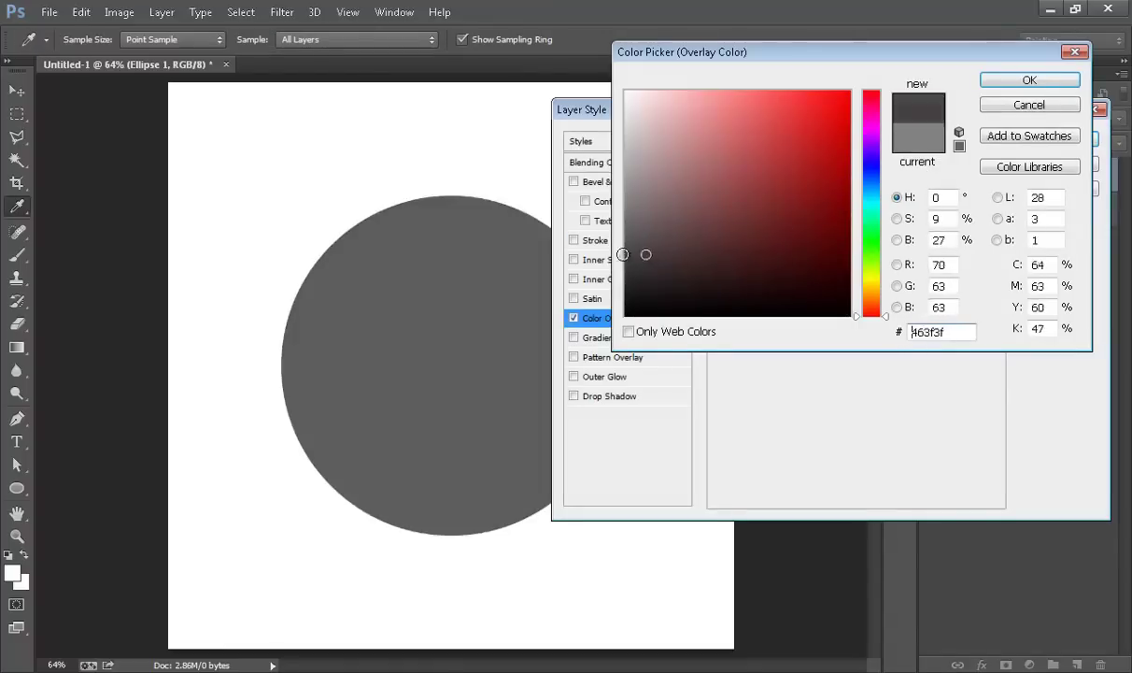
left_click(1030, 79)
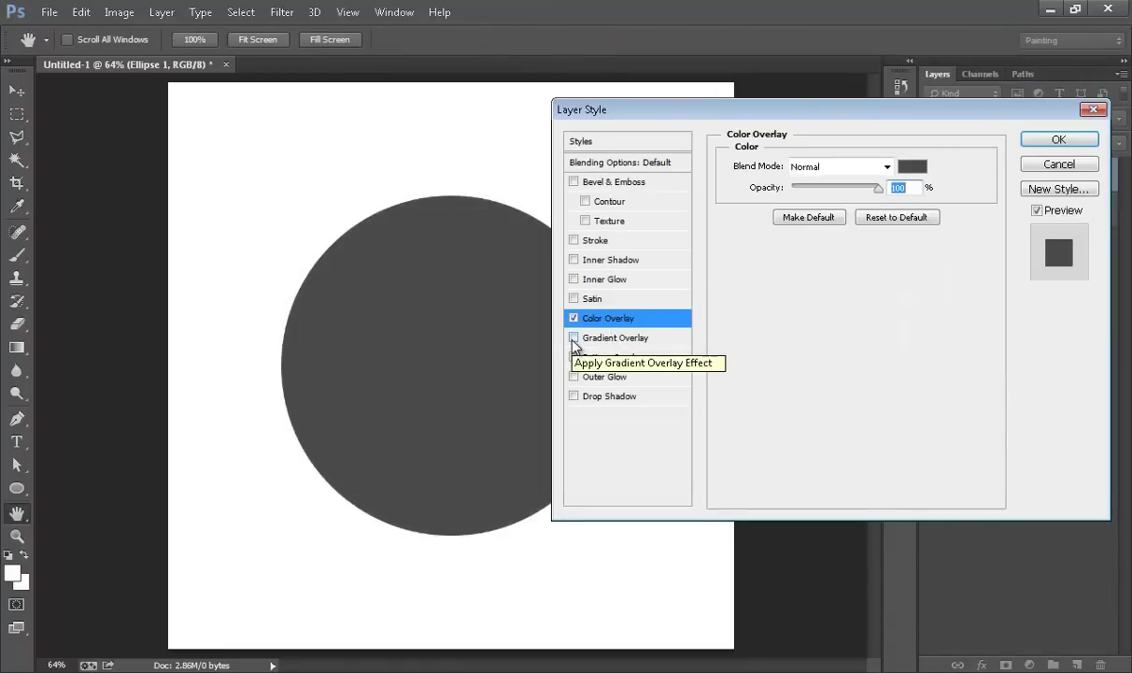
Add a bright cyan 00eaff inner glow, widened to about 54 px around the edge
left_click(574, 278)
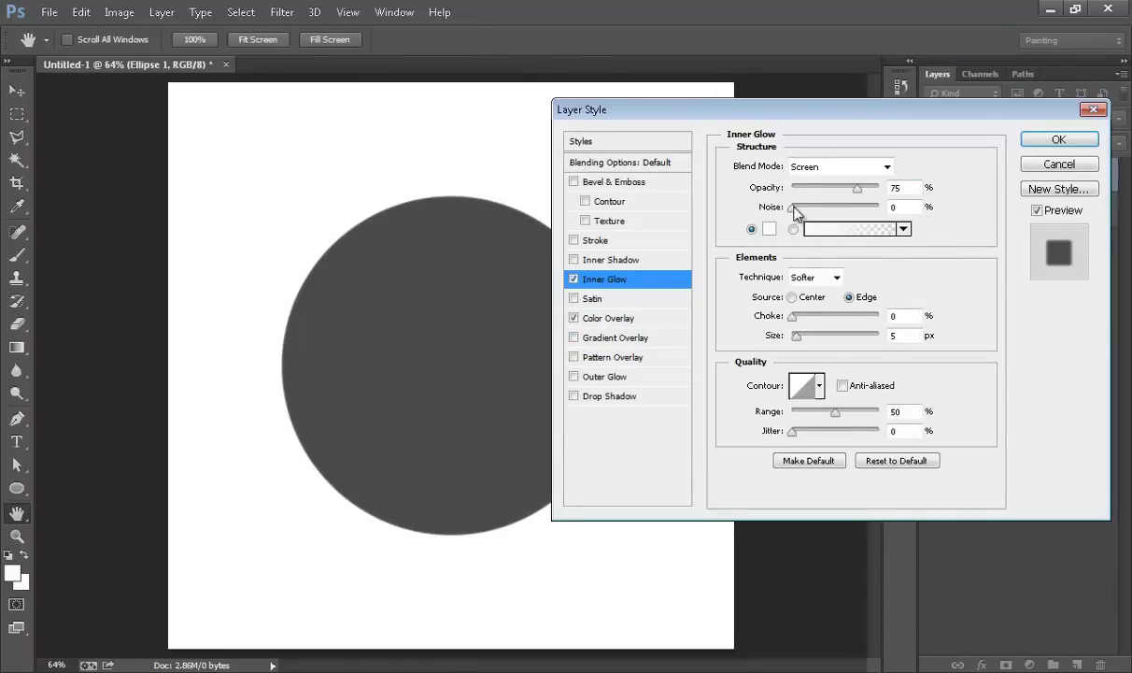
left_click_drag(796, 335, 823, 351)
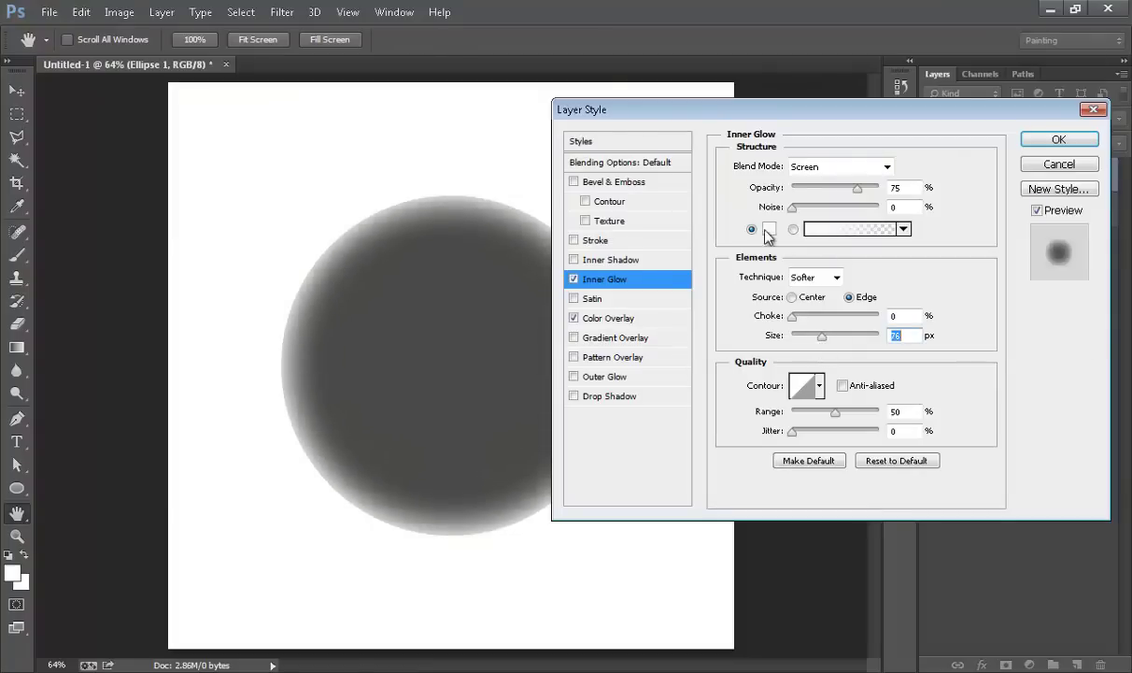
left_click(768, 229)
left_click(871, 200)
left_click_drag(831, 103, 819, 70)
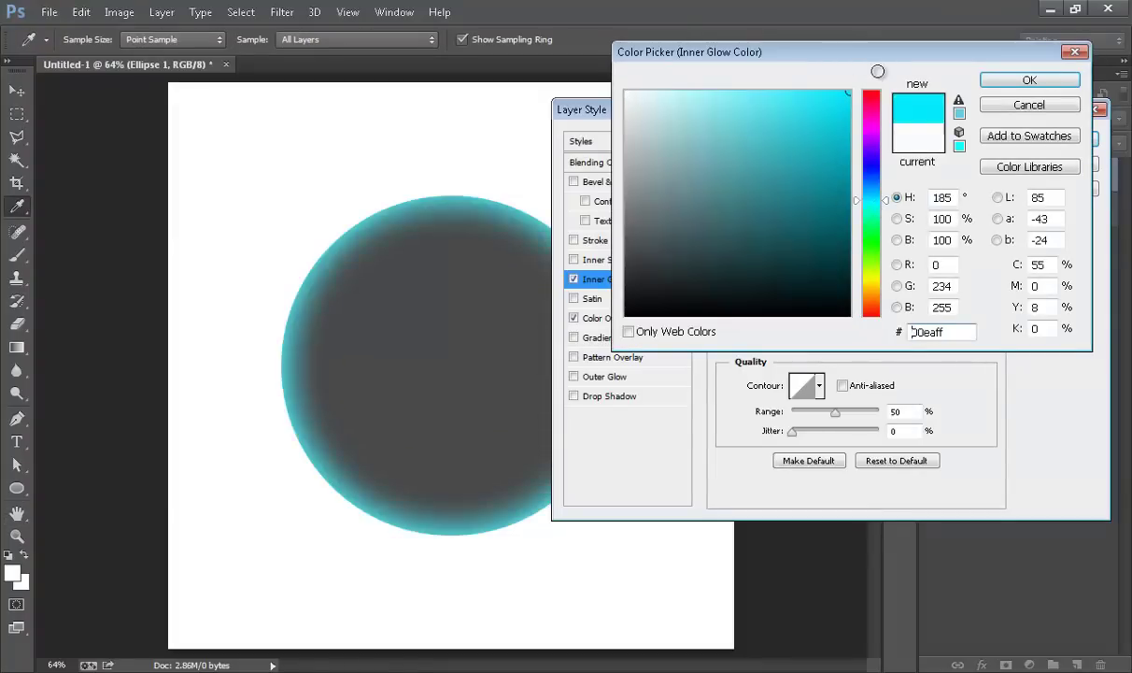
left_click(1035, 81)
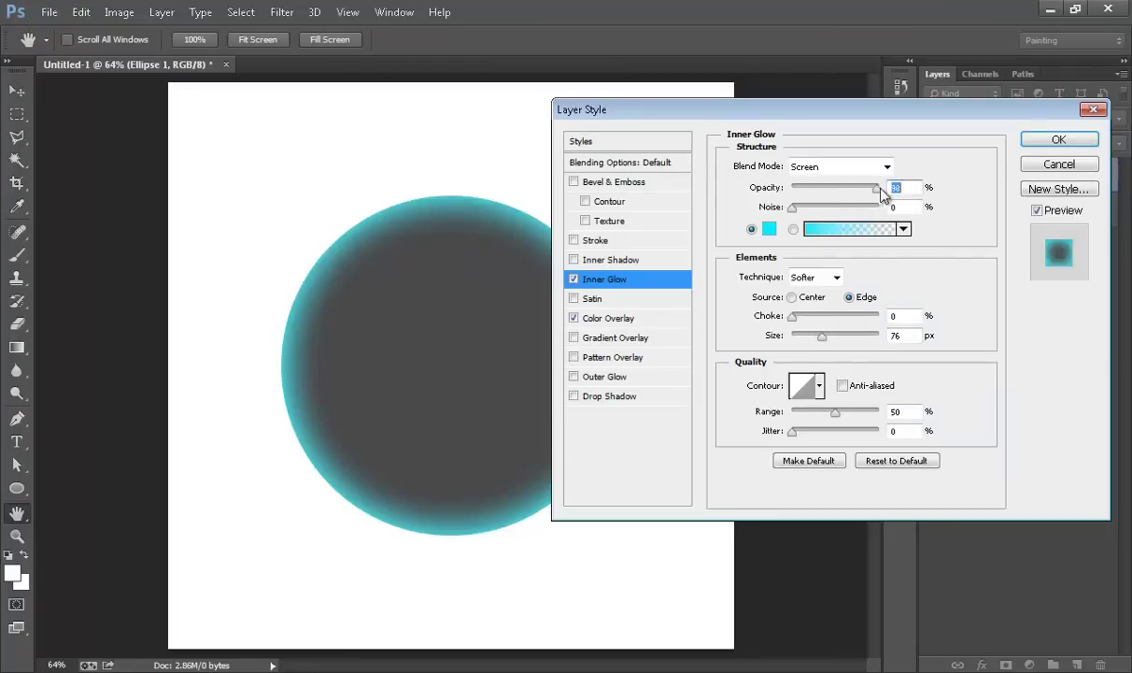
Fine-tune the inner glow's opacity, leaving choke at 0, and apply the layer style
left_click_drag(860, 187, 875, 187)
key("Tab")
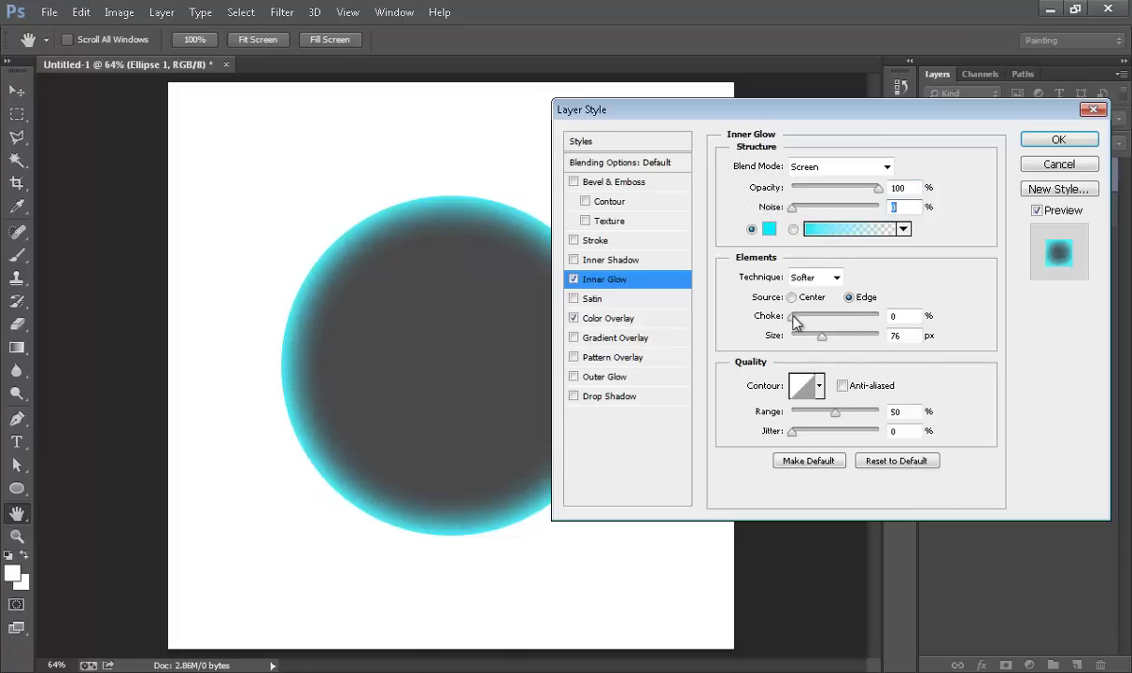
mouse_move(795, 318)
left_mouse_down()
mouse_move(887, 318)
mouse_move(792, 318)
mouse_move(884, 336)
mouse_move(815, 342)
left_mouse_up()
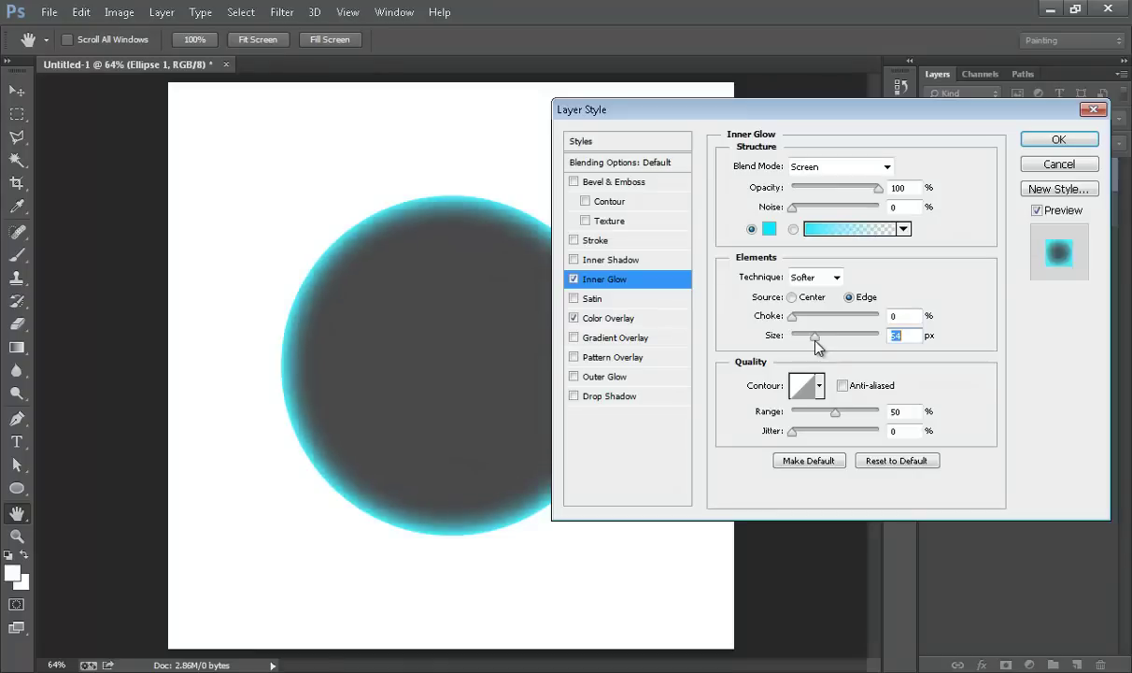
left_click_drag(878, 187, 813, 187)
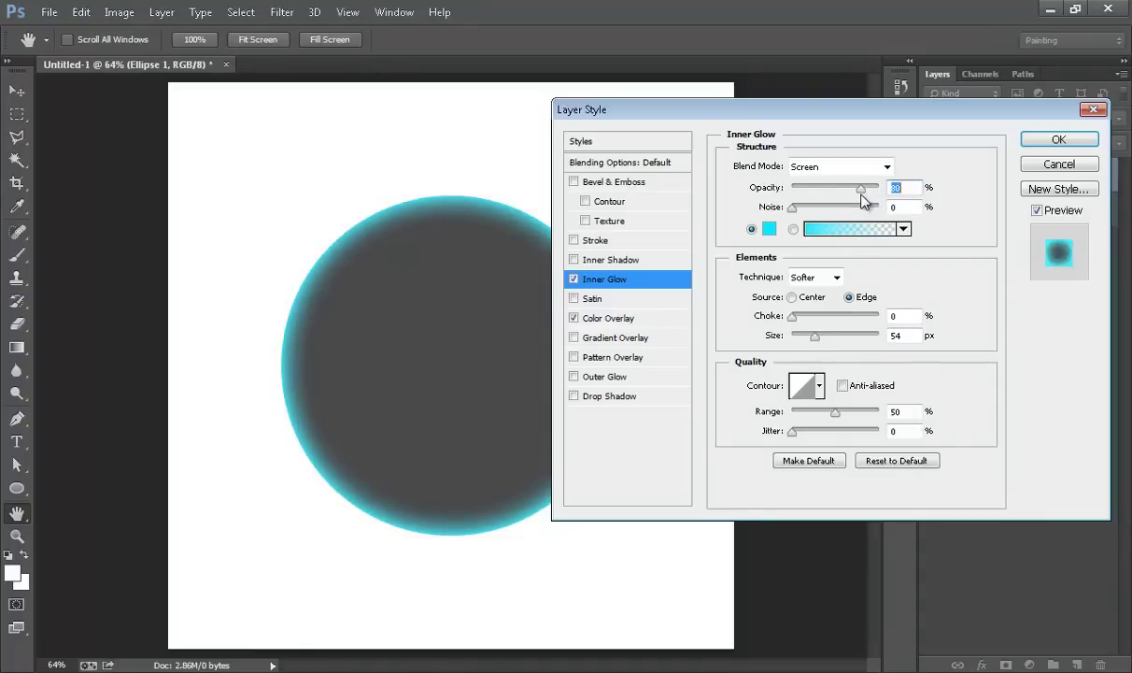
left_click(1059, 138)
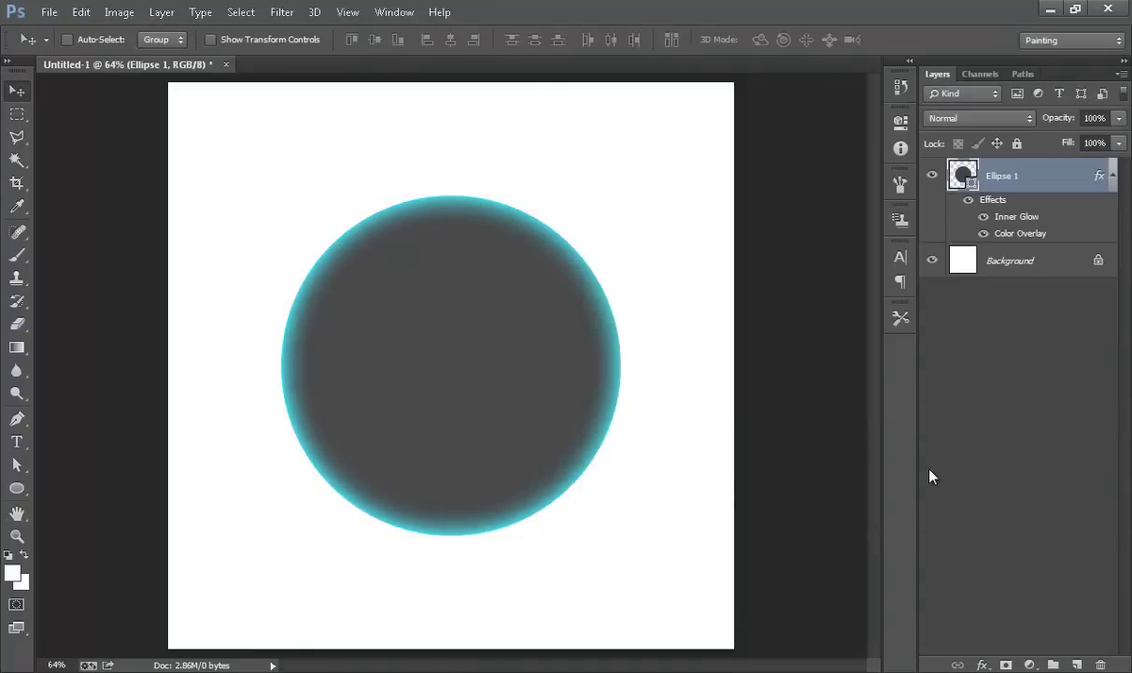
Change the circle's inner glow to black at 84 px size
right_click(962, 175)
left_click(911, 183)
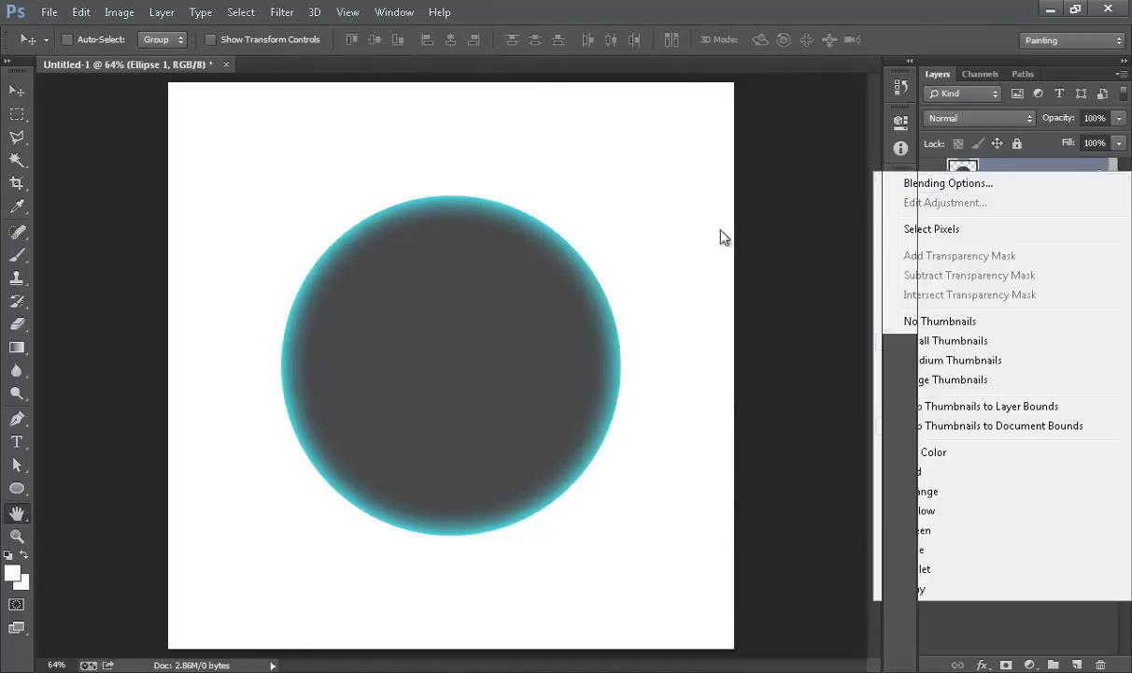
left_click(603, 280)
left_click(732, 224)
left_click(626, 315)
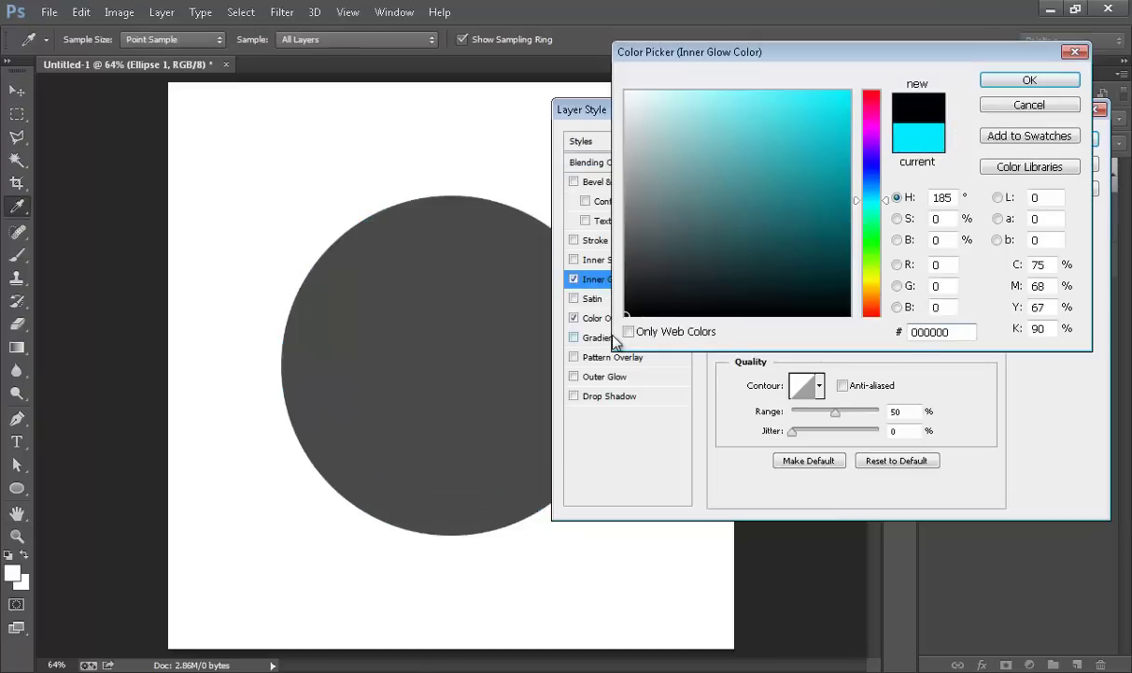
left_click(1027, 82)
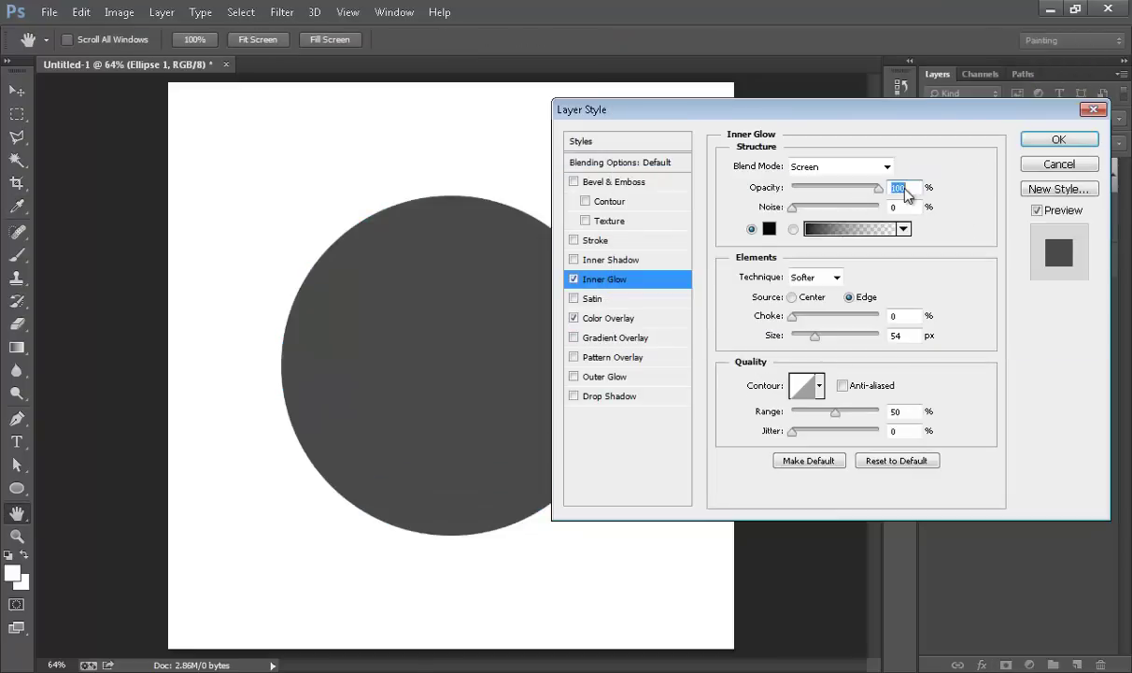
left_click(825, 336)
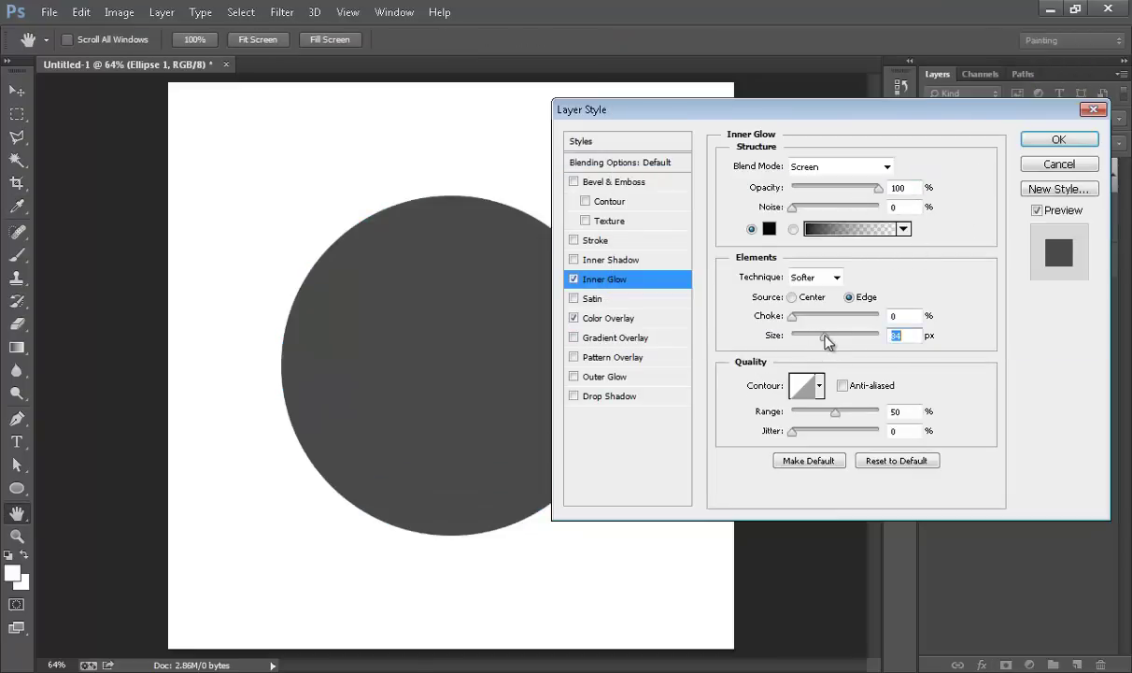
left_click(1059, 140)
Set the circle's colour overlay to grey 5d5d5d, leaving the fill unchanged
double_click(963, 176)
left_click(1030, 104)
right_click(874, 171)
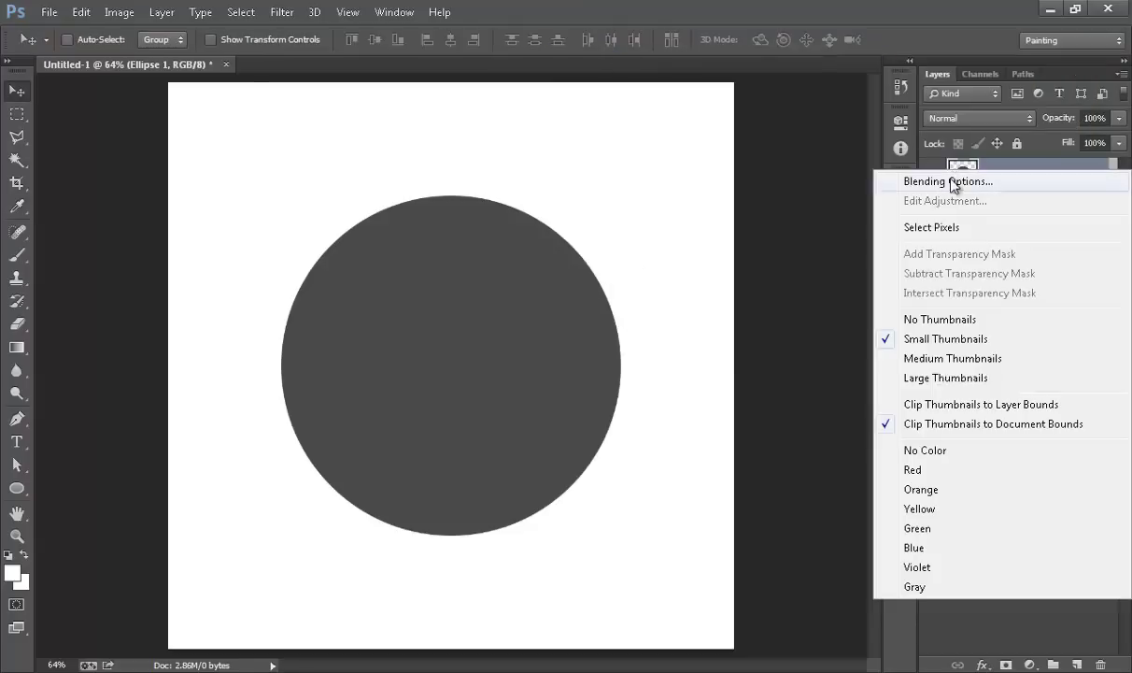
left_click(885, 184)
left_click(598, 318)
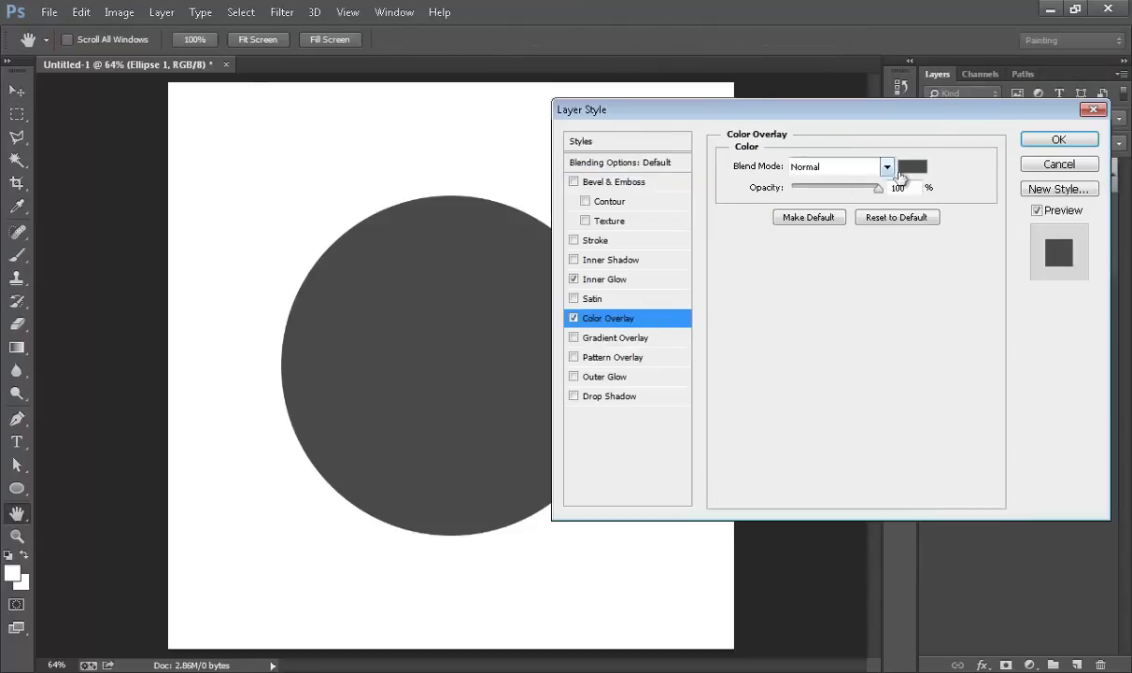
left_click(913, 167)
mouse_move(654, 230)
left_mouse_down()
mouse_move(614, 233)
mouse_move(635, 254)
mouse_move(621, 239)
left_mouse_up()
left_click(1030, 105)
Disable the overlay and make the inner glow Normal mode at 68% opacity
left_click(574, 318)
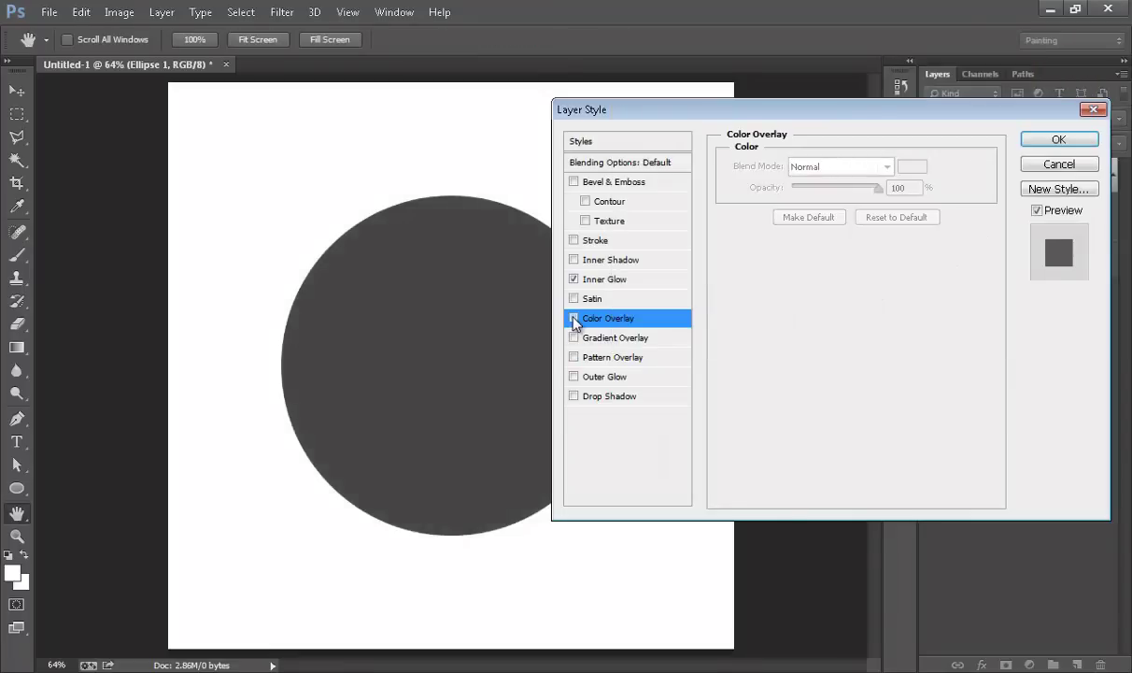
left_click(573, 279)
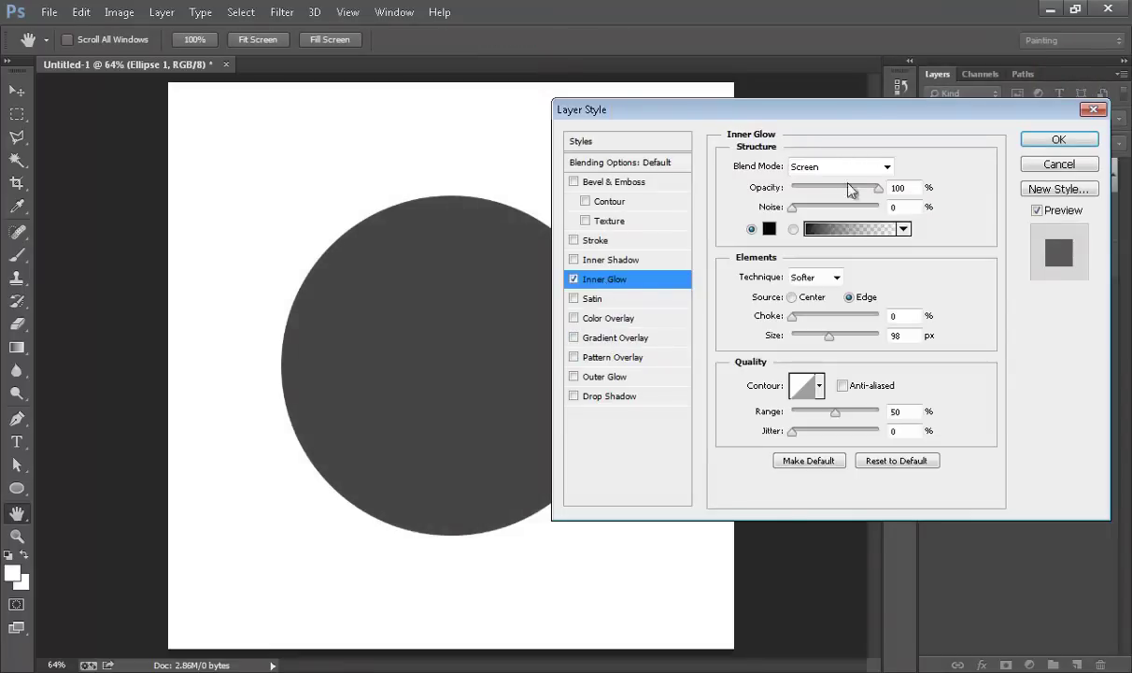
left_click(841, 166)
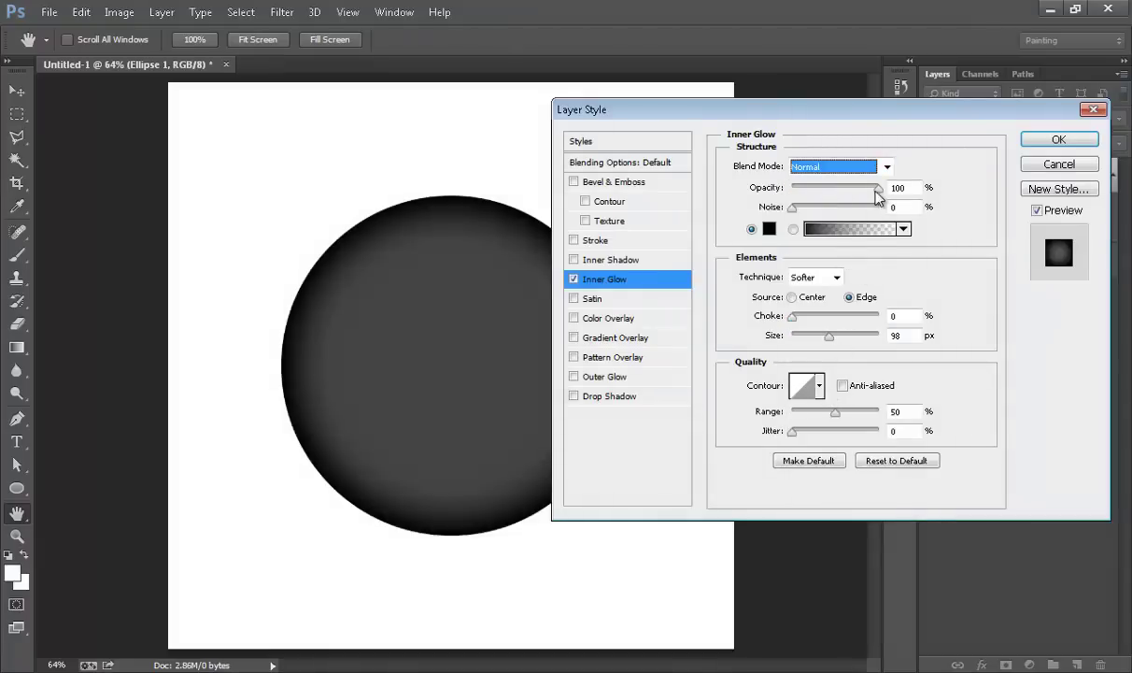
left_click_drag(878, 192, 849, 189)
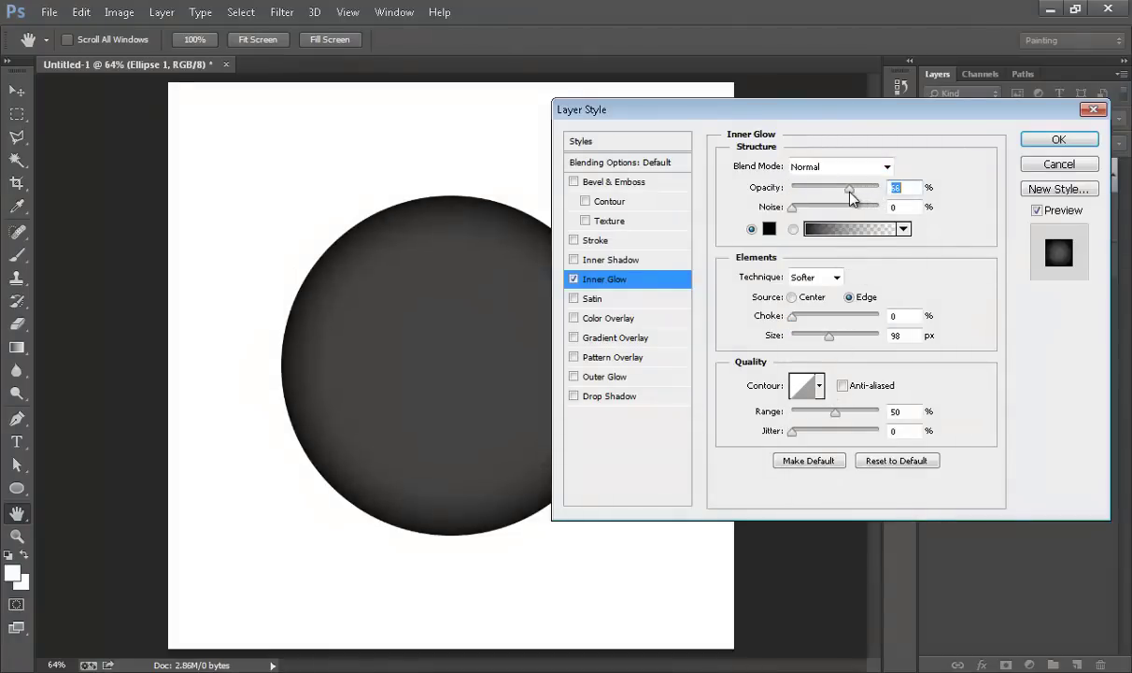
Re-enable the colour overlay with a darker grey and apply the effects
left_click(603, 318)
left_click(895, 167)
left_click(626, 221)
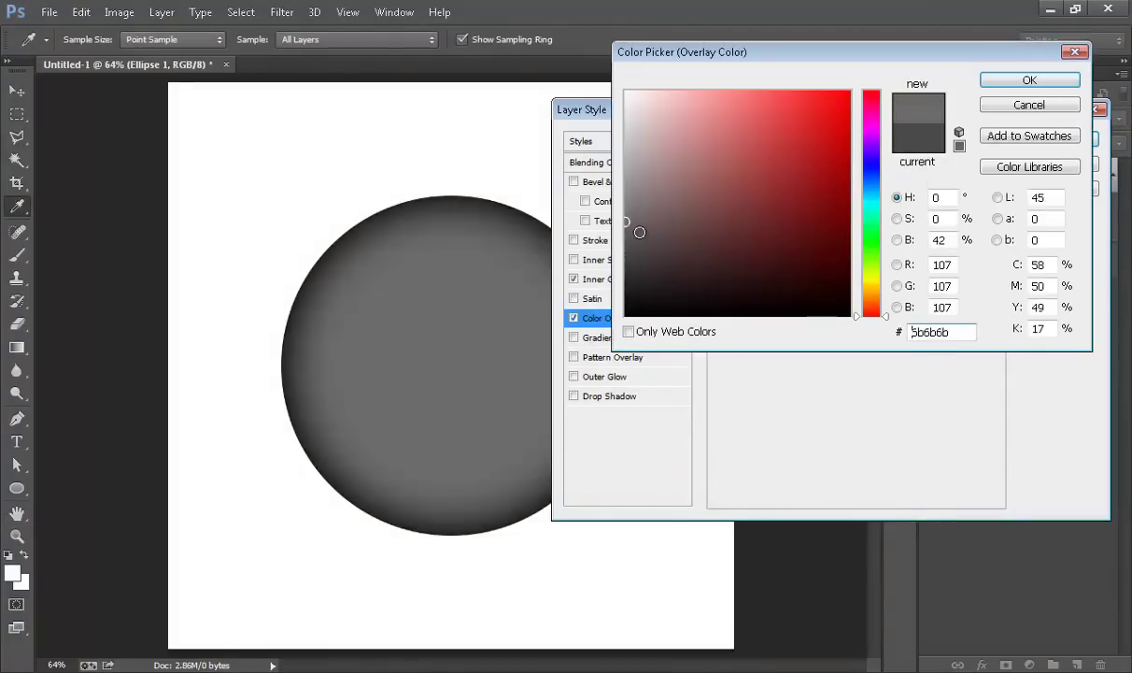
left_click_drag(640, 232, 593, 251)
left_click(1028, 81)
left_click(1047, 134)
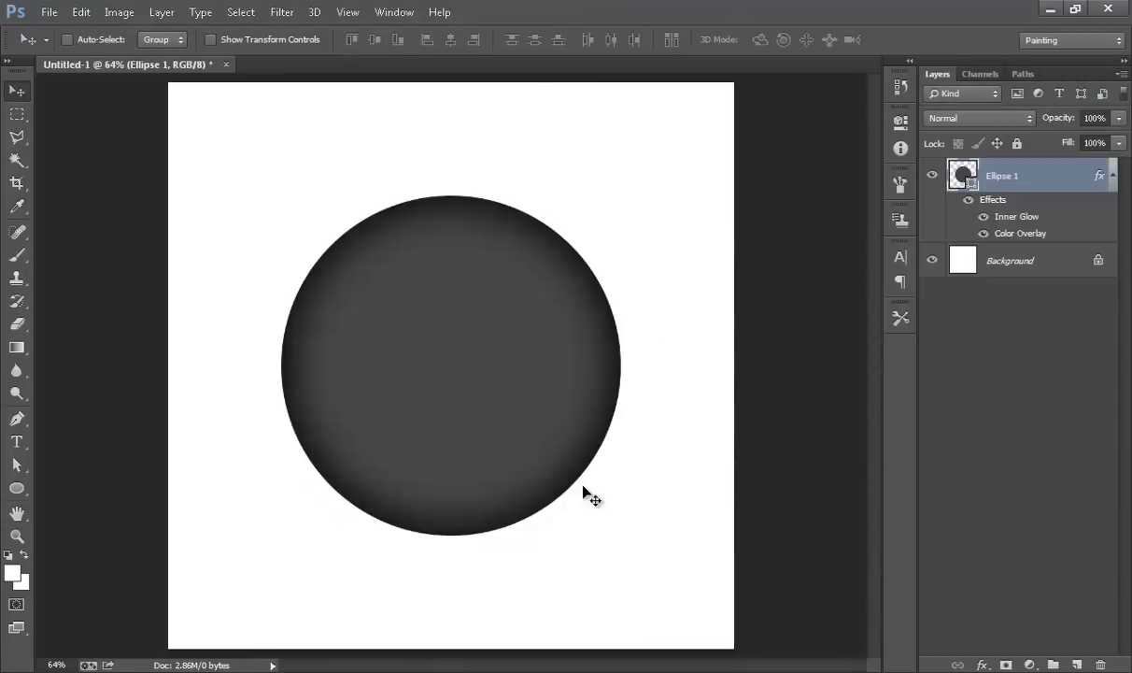
left_click(969, 199)
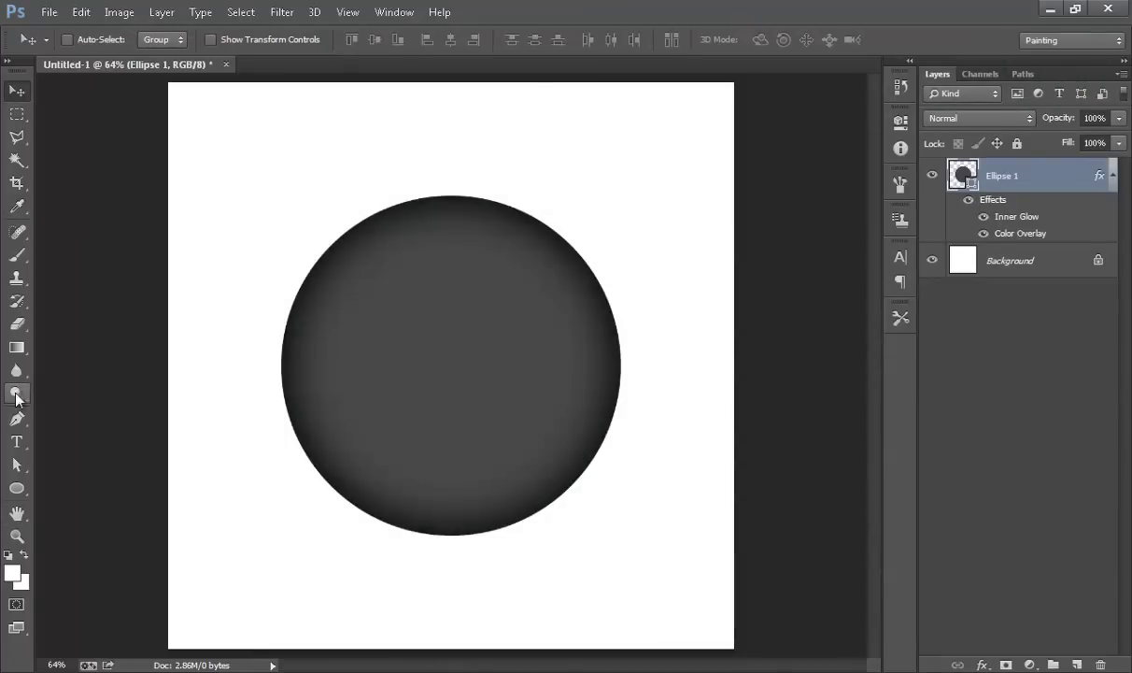
On a new layer, select an oval across the circle's upper part and shift it upward
key("ctrl+shift+alt+n")
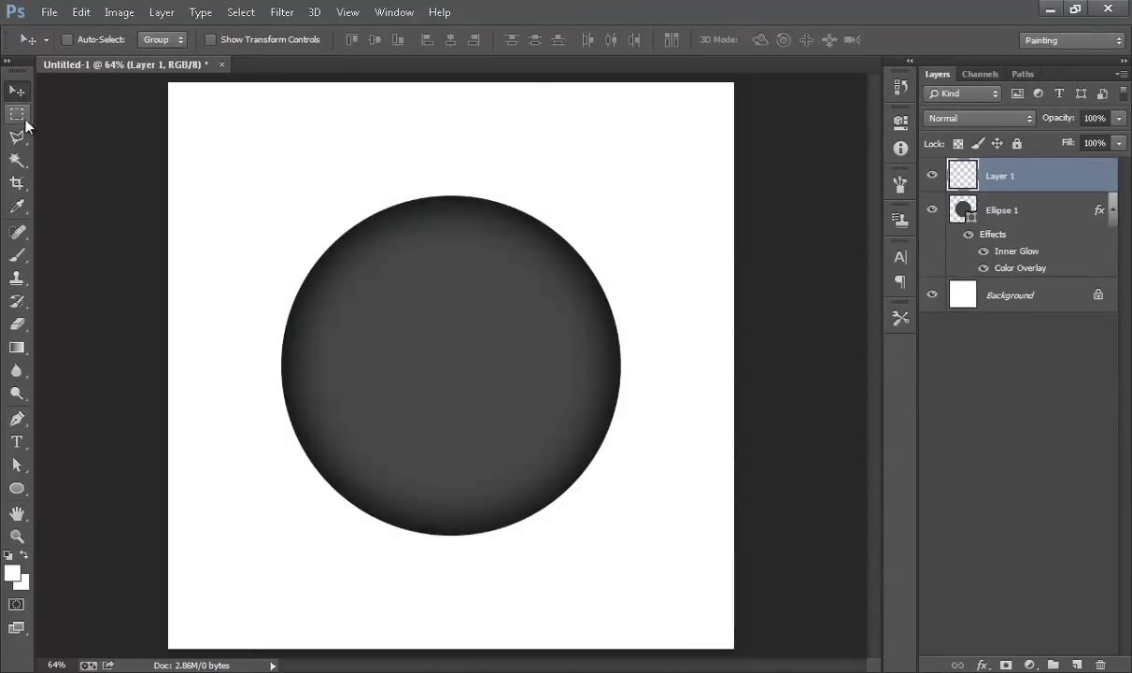
right_click(26, 126)
left_click(84, 128)
left_click_drag(357, 238, 562, 361)
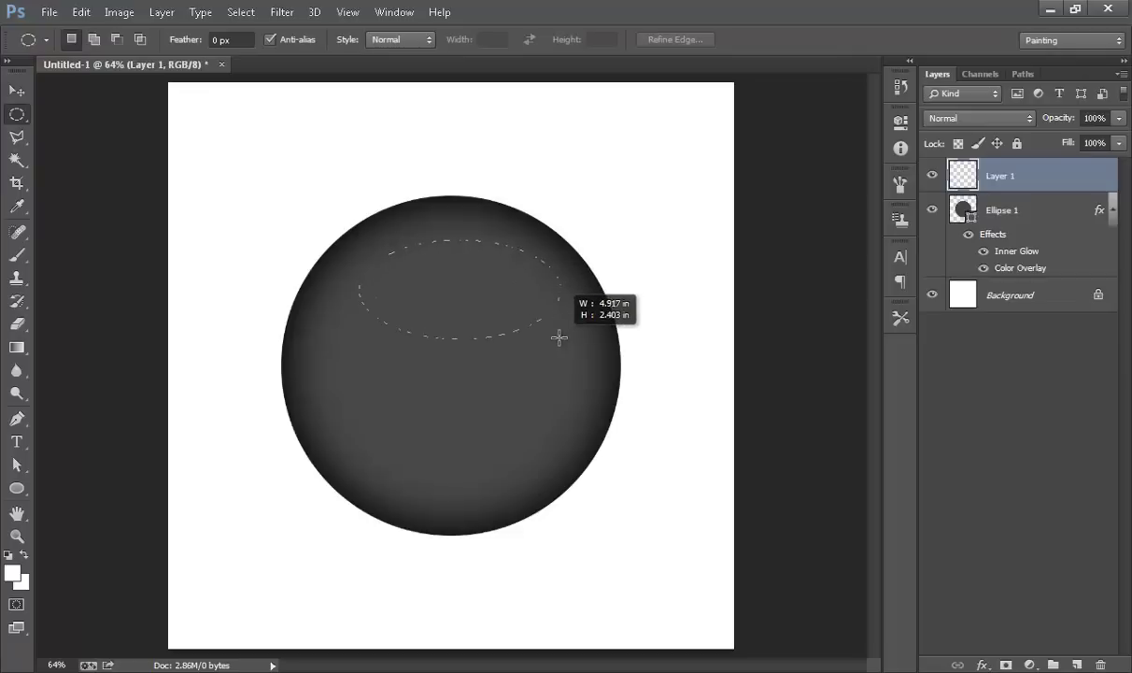
left_click(241, 12)
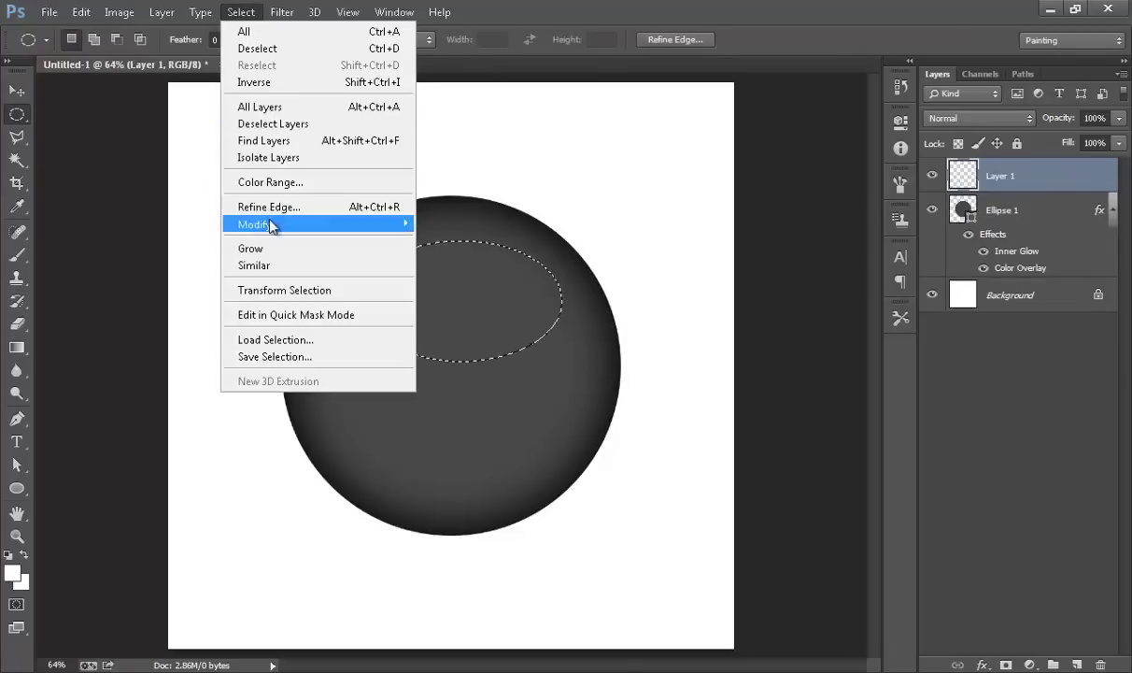
left_click(301, 290)
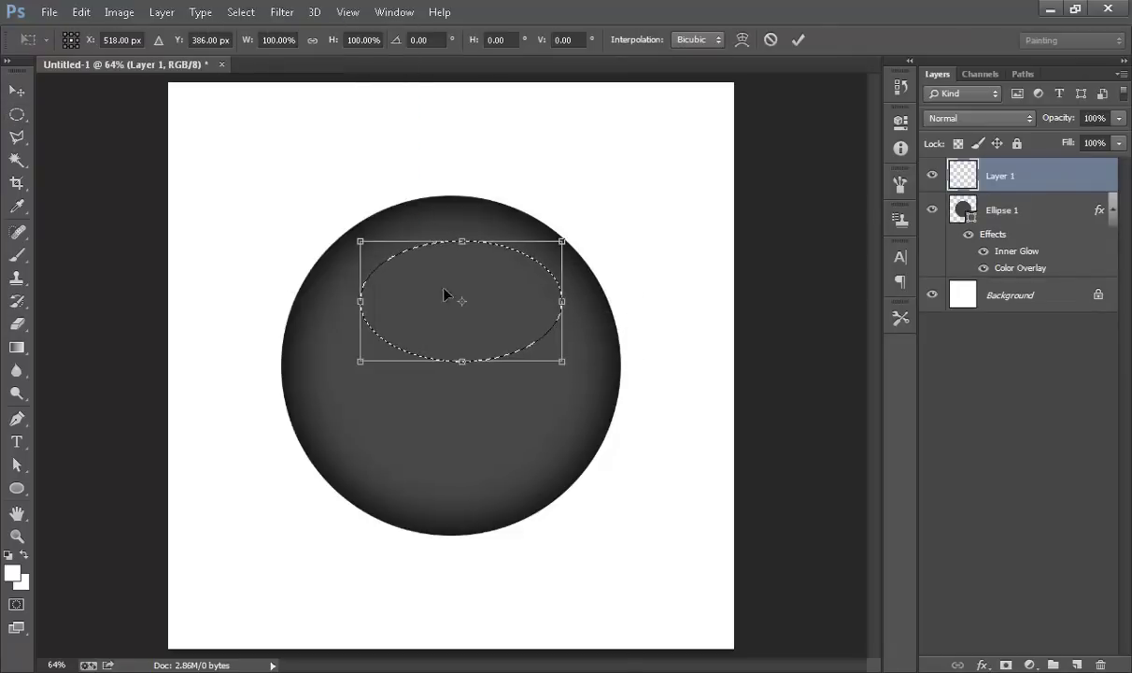
left_click_drag(450, 278, 452, 250)
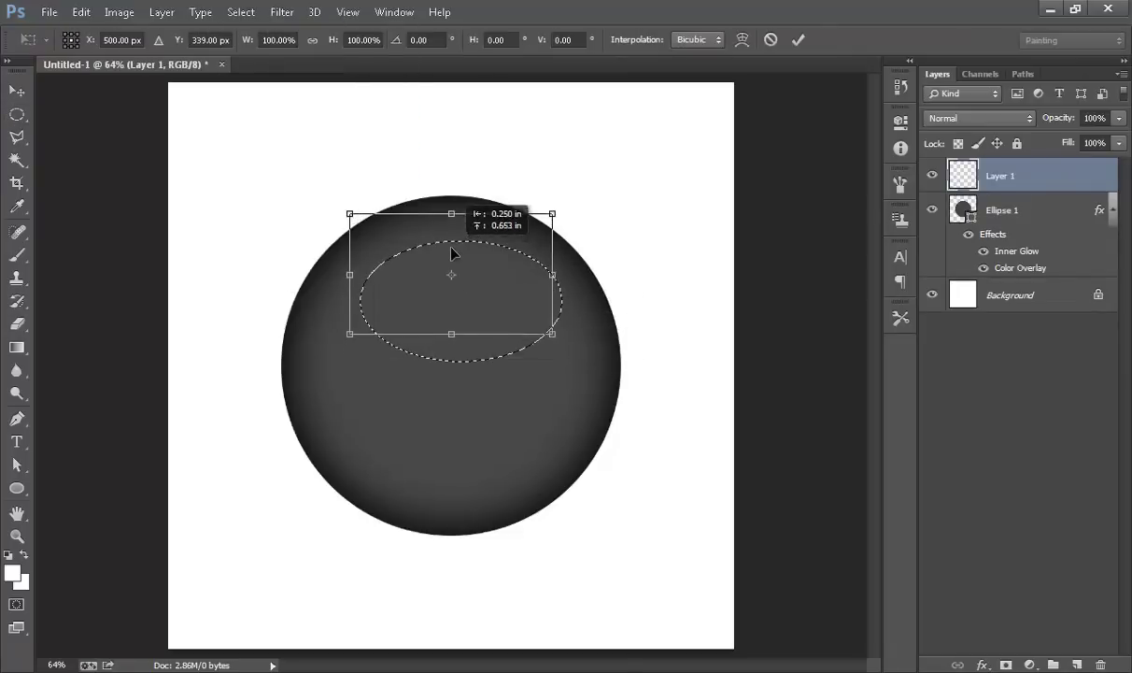
left_click(798, 39)
Fill the oval white, deselect, and add a Gradient Overlay to Layer 1
key("alt+BackSpace")
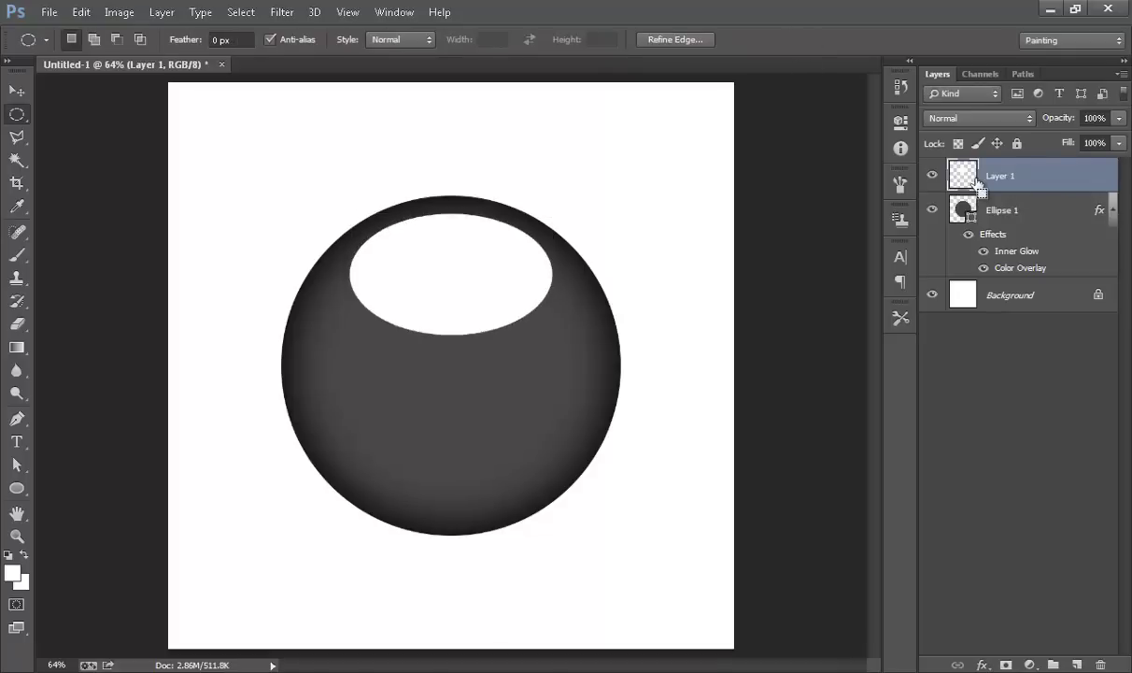
key("ctrl+d")
right_click(1069, 163)
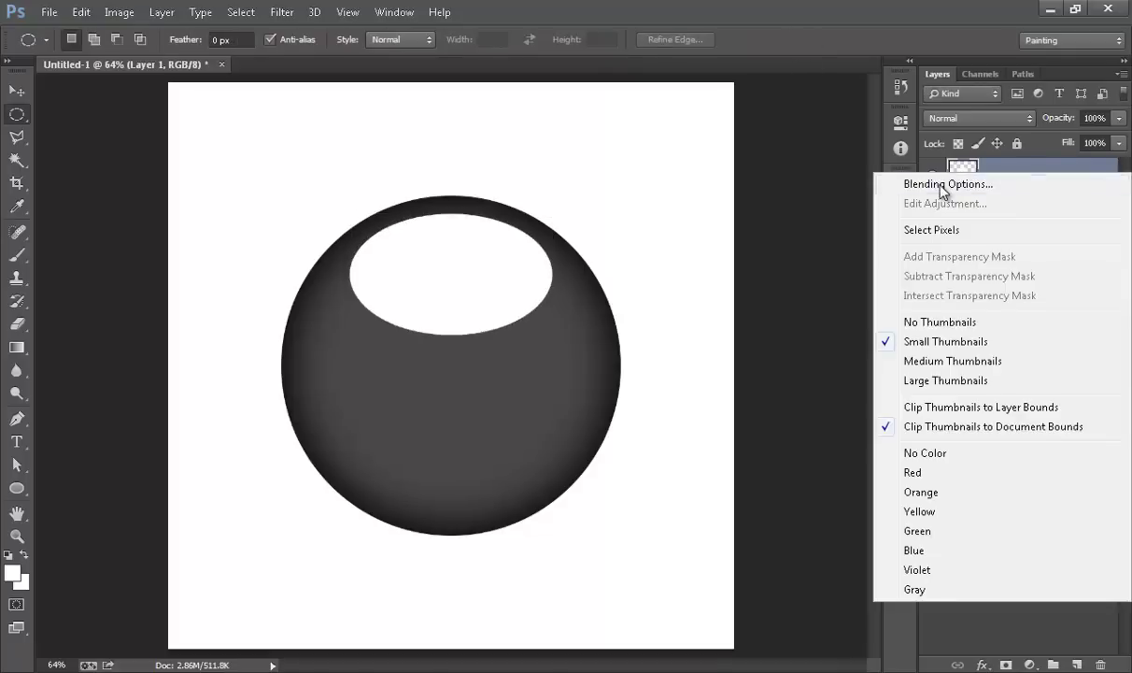
left_click(901, 182)
left_click(596, 340)
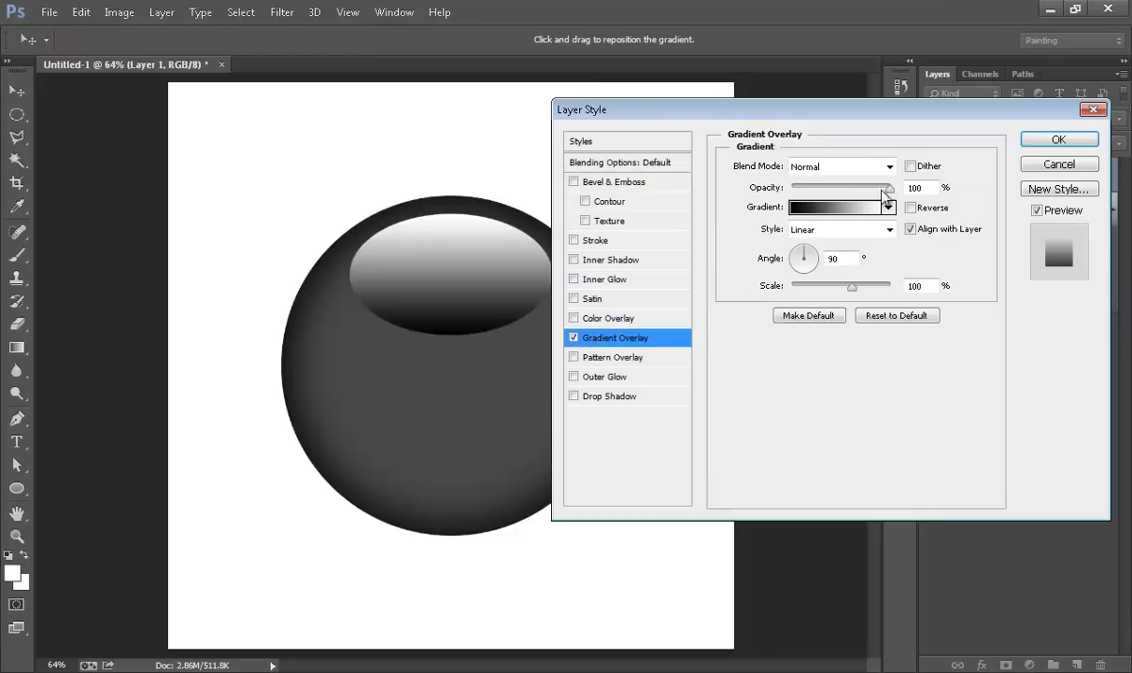
Make the gradient's dark stop sampled grey 484848 and set the scale to 87%
mouse_move(886, 194)
left_mouse_down()
mouse_move(854, 186)
mouse_move(884, 193)
left_mouse_up()
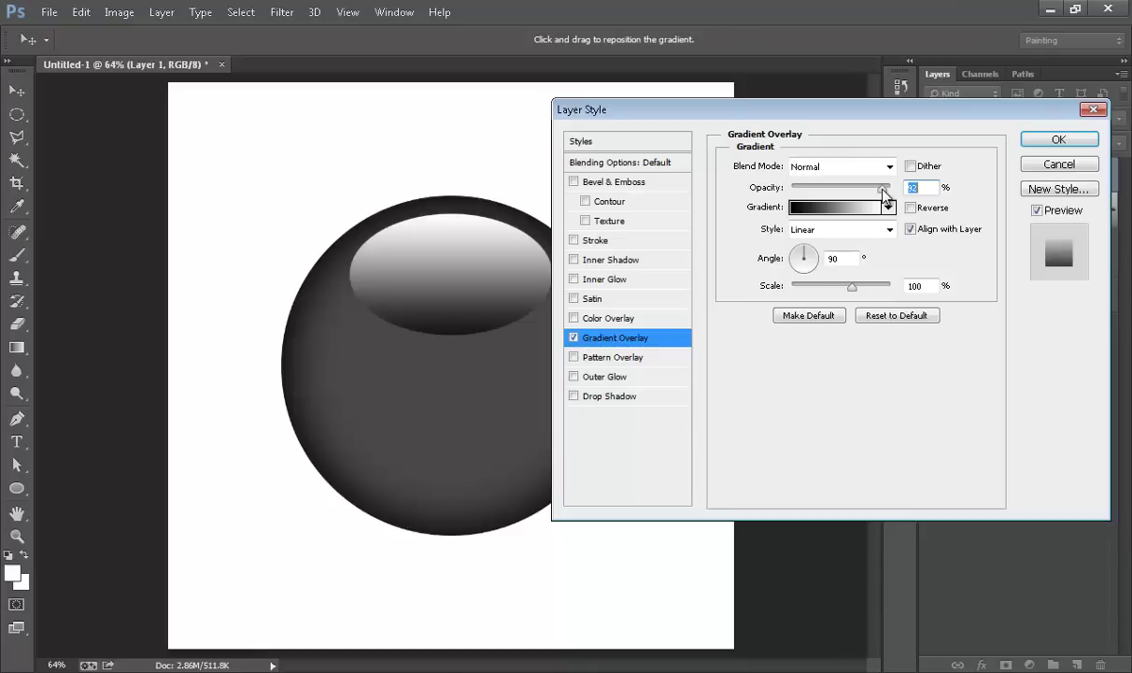
left_click(834, 207)
double_click(610, 538)
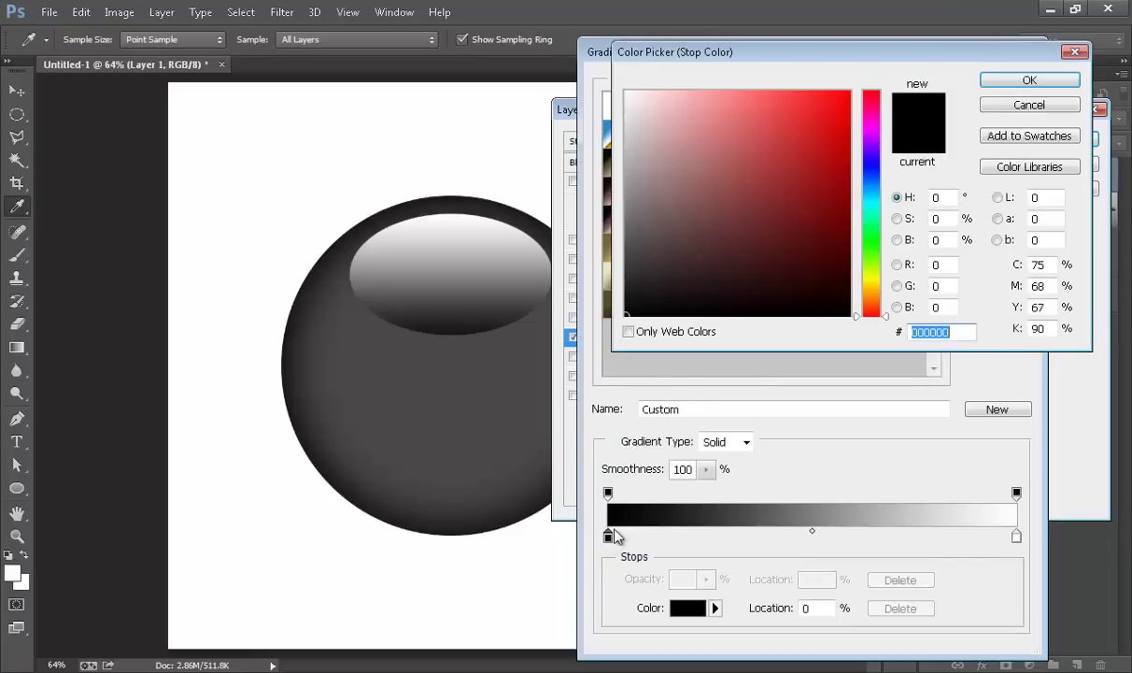
left_click(458, 347)
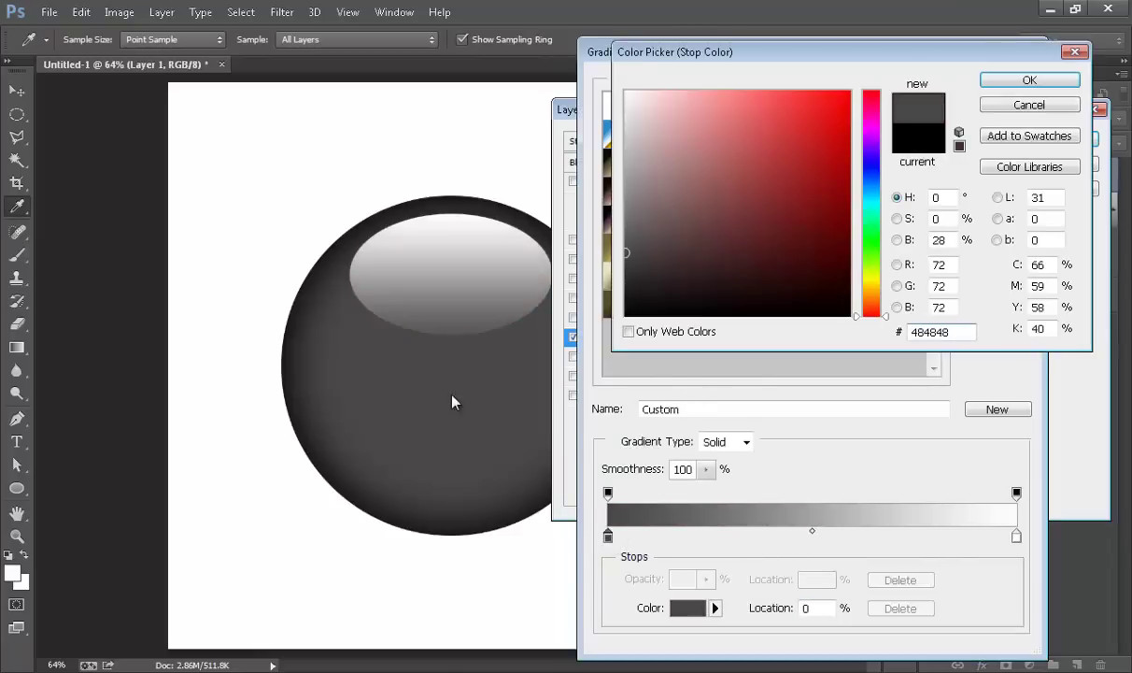
left_click(1021, 82)
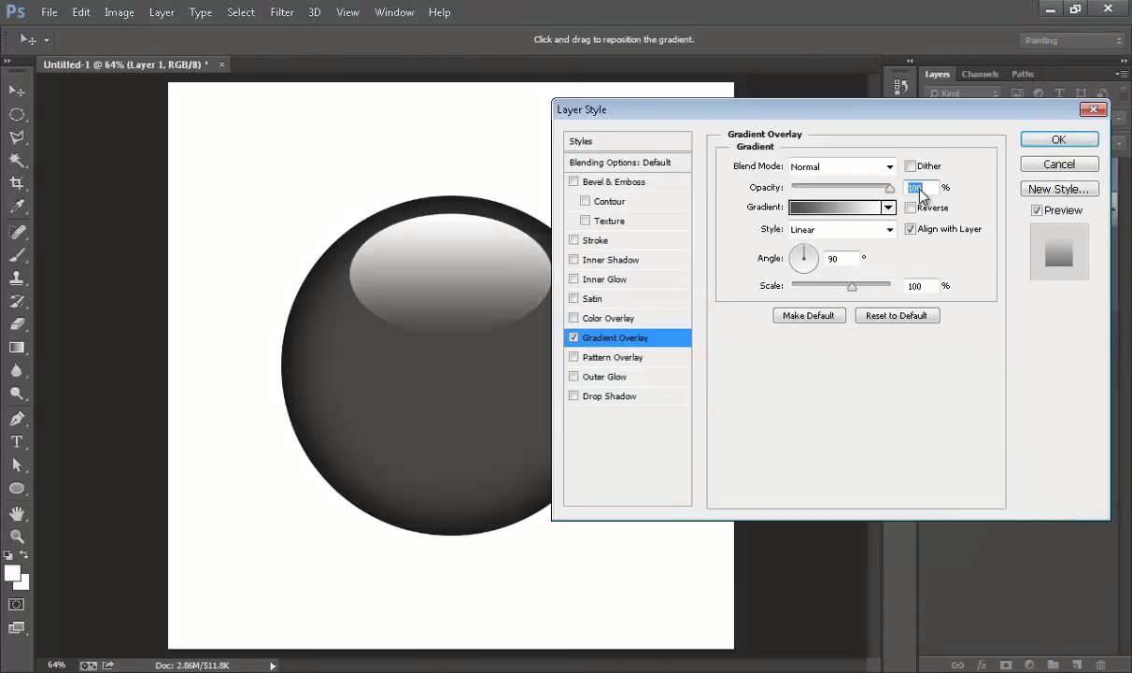
left_click_drag(852, 286, 842, 288)
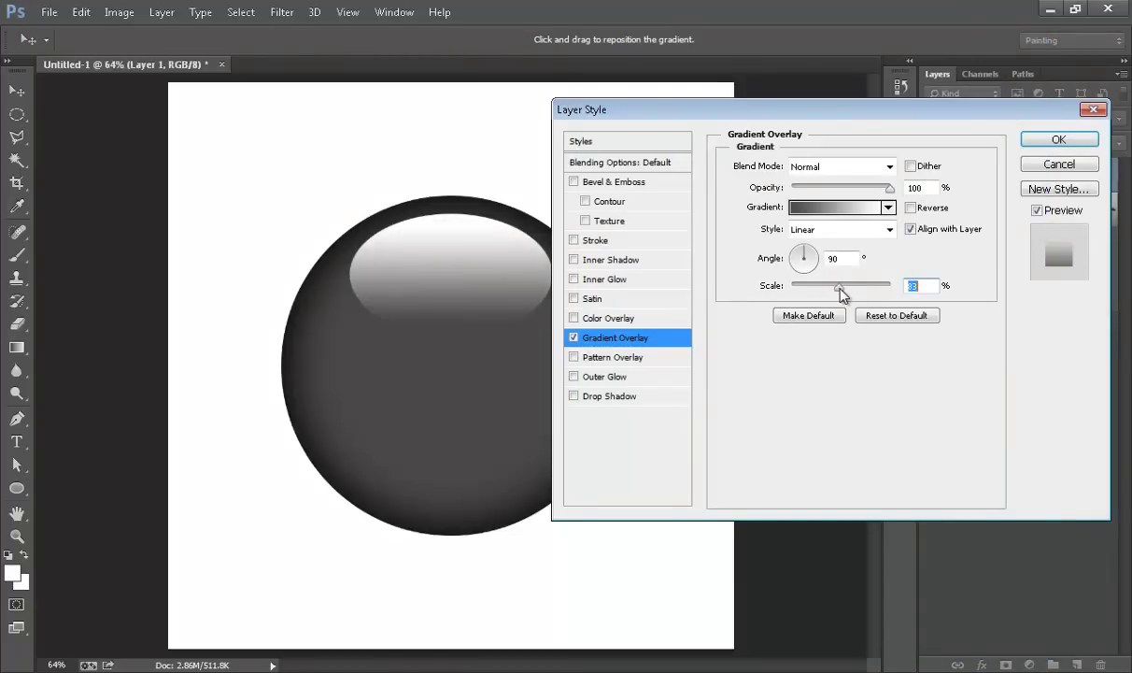
mouse_move(891, 190)
left_mouse_down()
mouse_move(860, 189)
mouse_move(906, 199)
left_mouse_up()
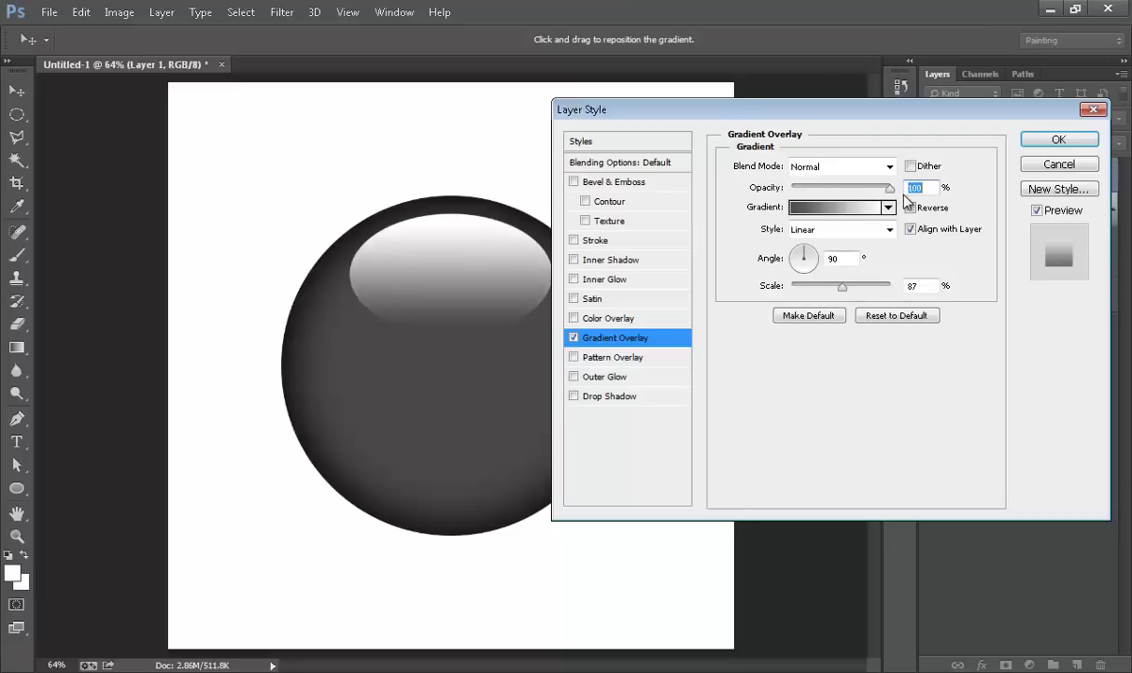
Apply the gradient overlay, hide Layer 1's effects, and refill the oval with sampled grey 404040
left_click(1075, 142)
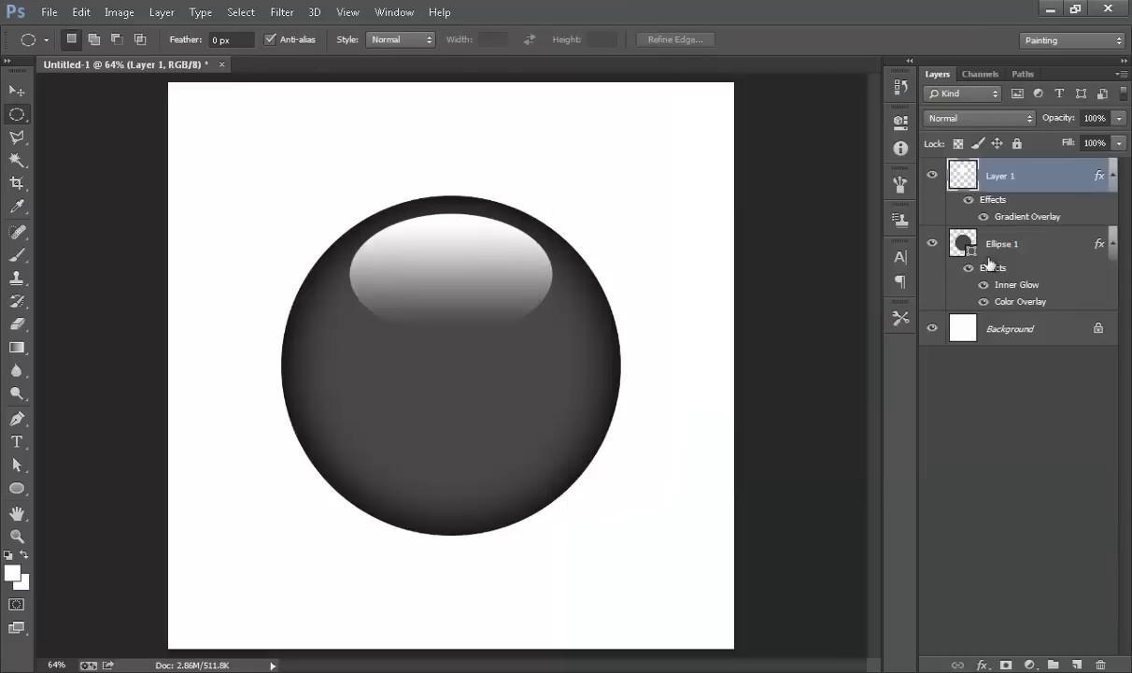
left_click(969, 201)
double_click(1046, 178)
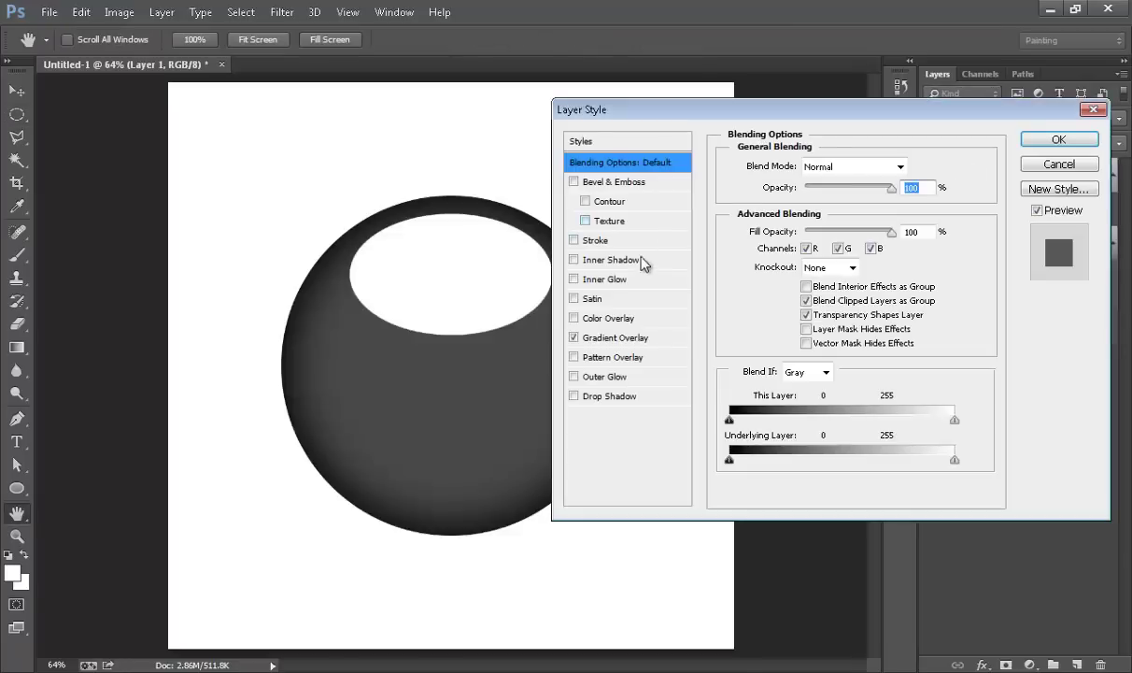
left_click(1061, 164)
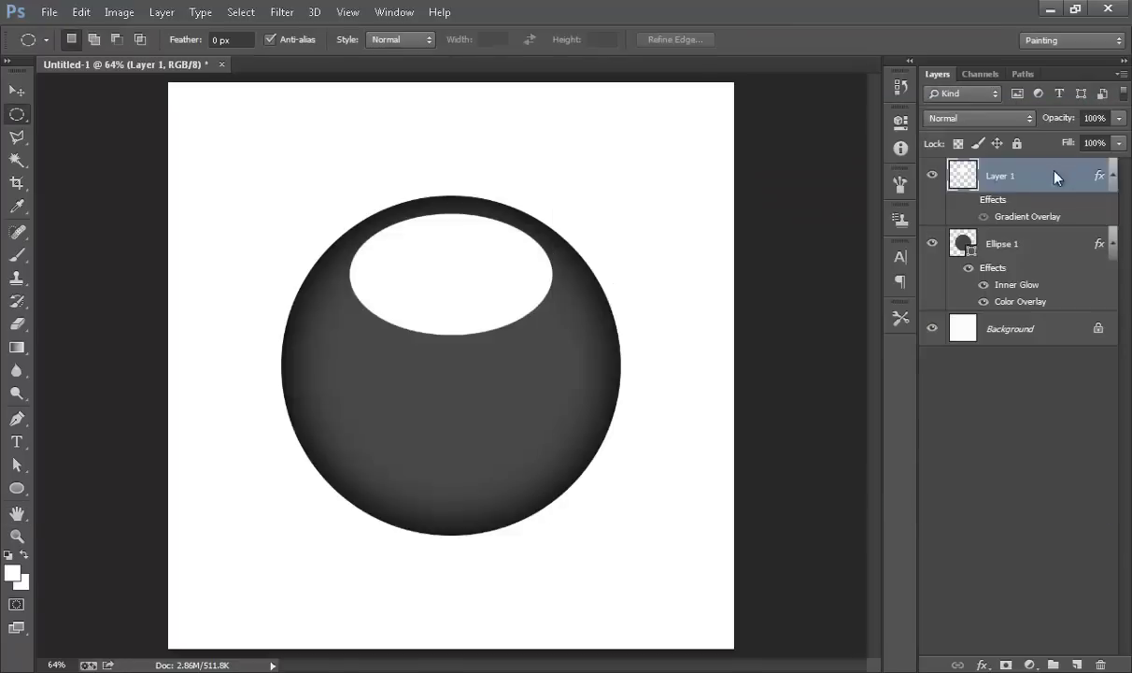
left_click(963, 178, "ctrl")
left_click(12, 573)
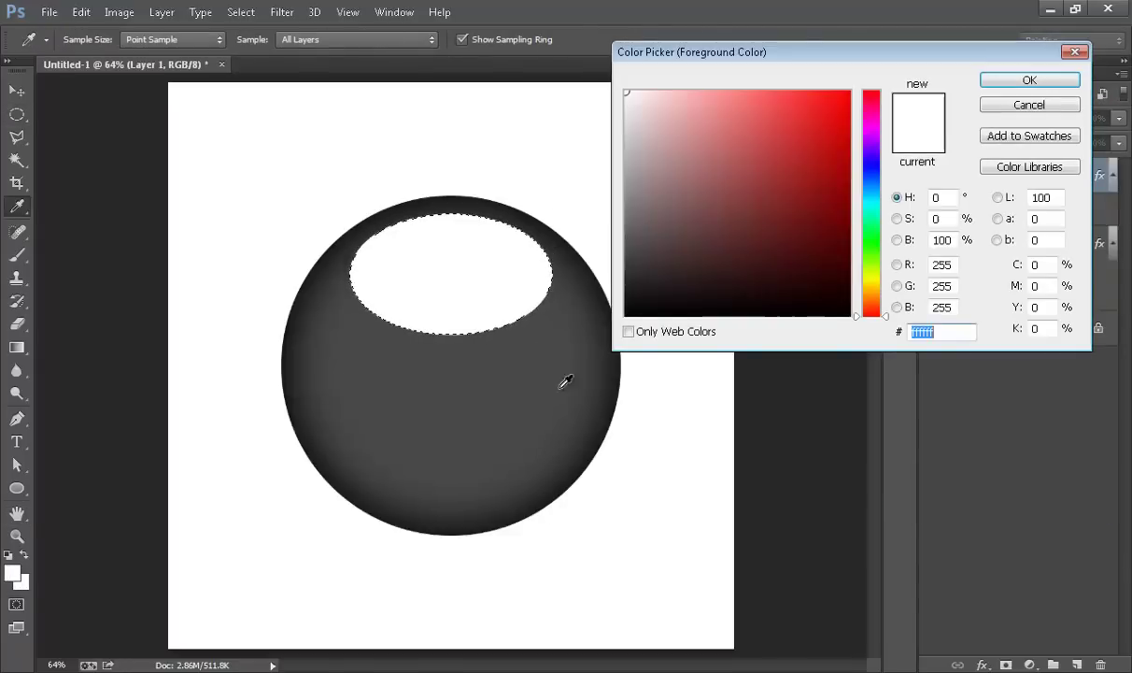
left_click(464, 367)
left_click(1030, 80)
key("alt+BackSpace")
key("ctrl+d")
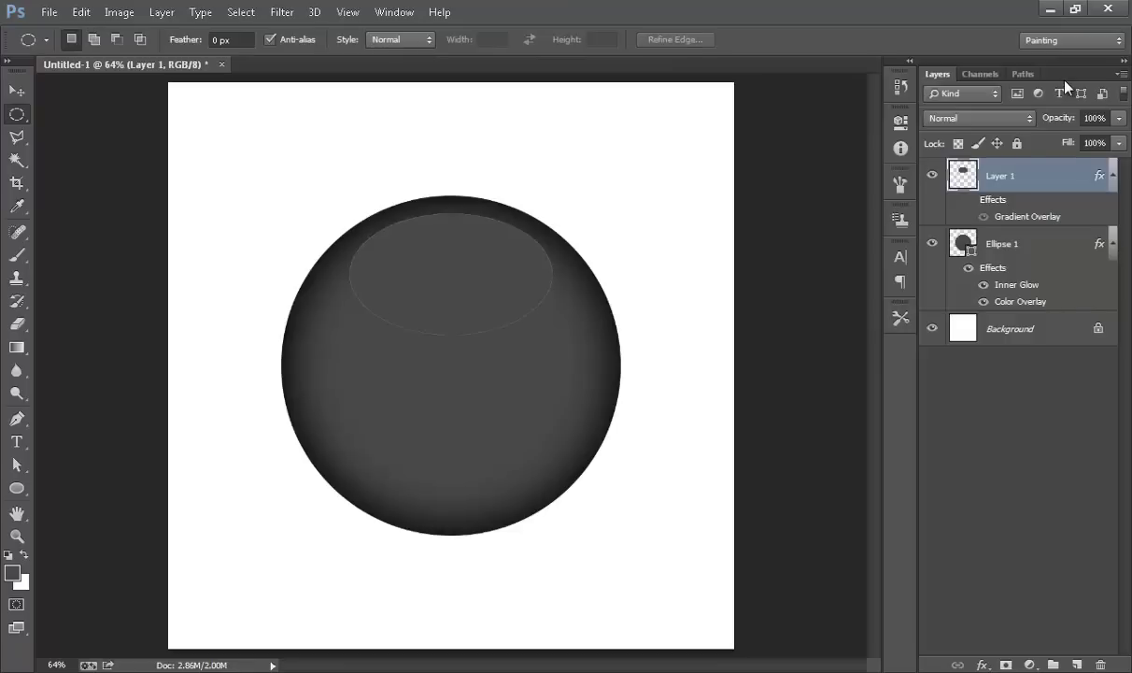
Re-enable and adjust the gradient overlay, set Layer 1 to 79% opacity, and add a layer mask
left_click(969, 199)
right_click(953, 174)
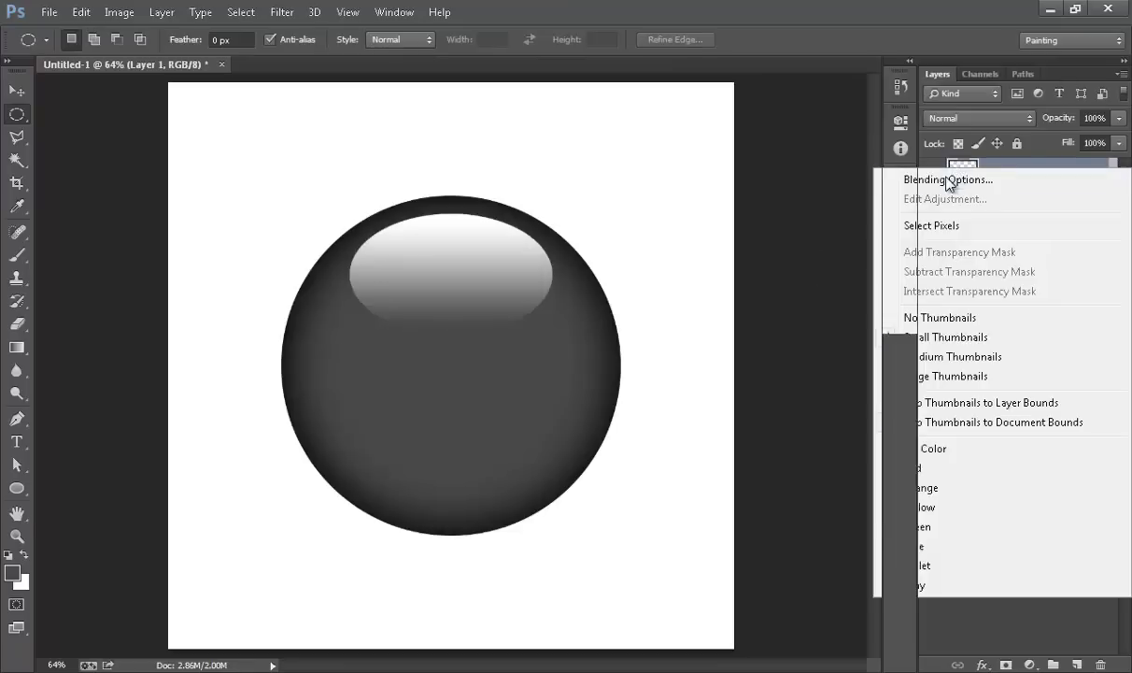
left_click(925, 177)
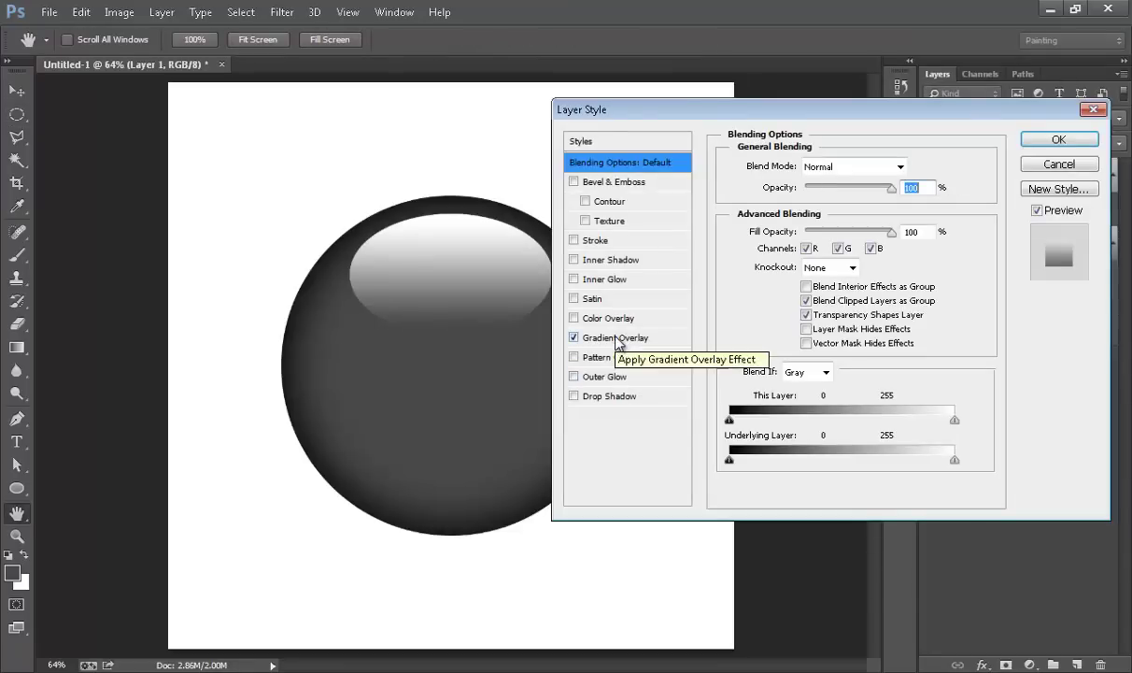
left_click(615, 338)
mouse_move(891, 188)
left_mouse_down()
mouse_move(867, 187)
mouse_move(895, 187)
left_mouse_up()
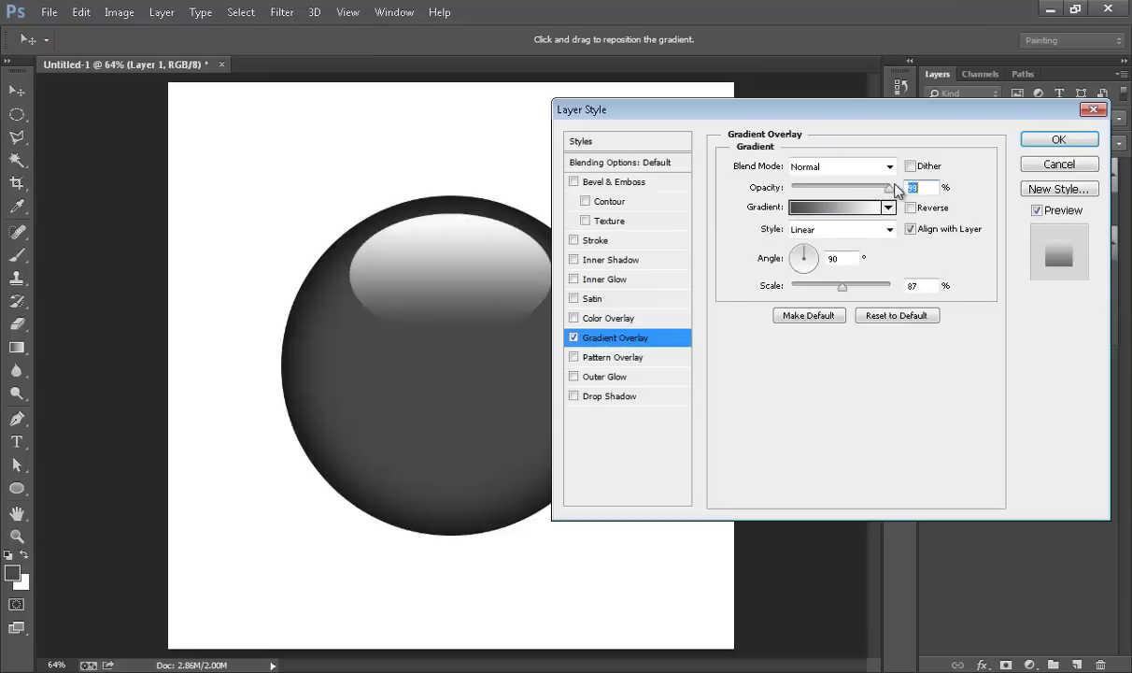
left_click(1058, 139)
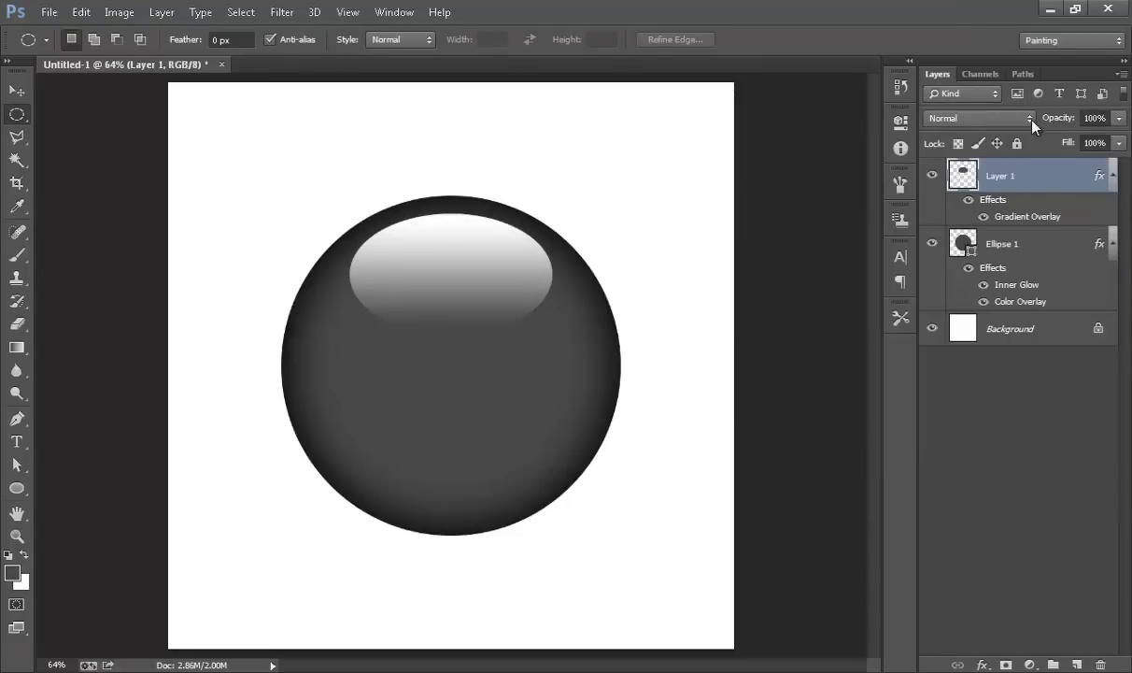
mouse_move(1049, 118)
left_mouse_down()
mouse_move(1011, 124)
mouse_move(1061, 127)
left_mouse_up()
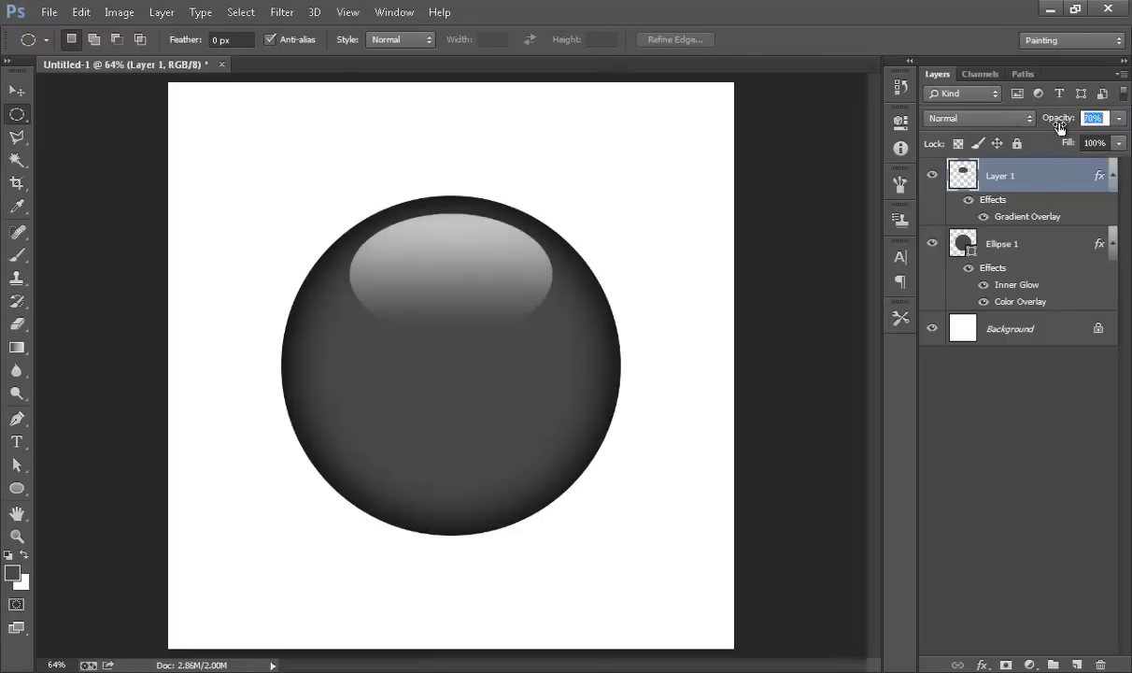
left_click(1005, 665)
Fade the highlight's lower part with a mask gradient and set Layer 1 to 50% opacity
left_click(16, 347)
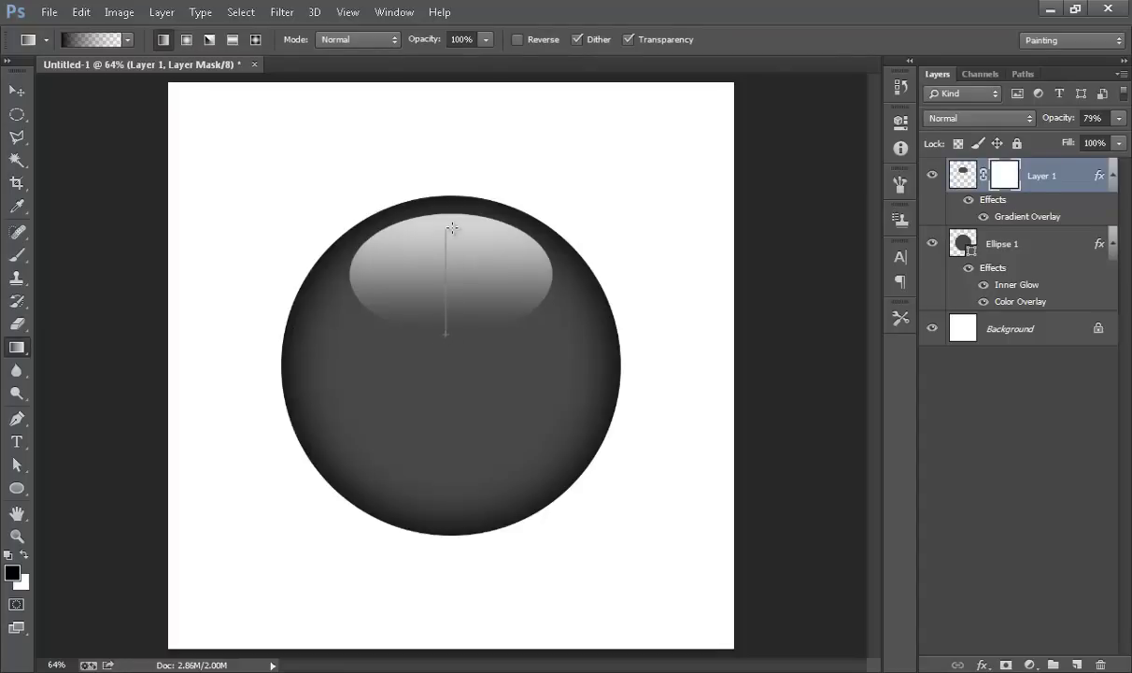
left_click_drag(452, 228, 452, 228)
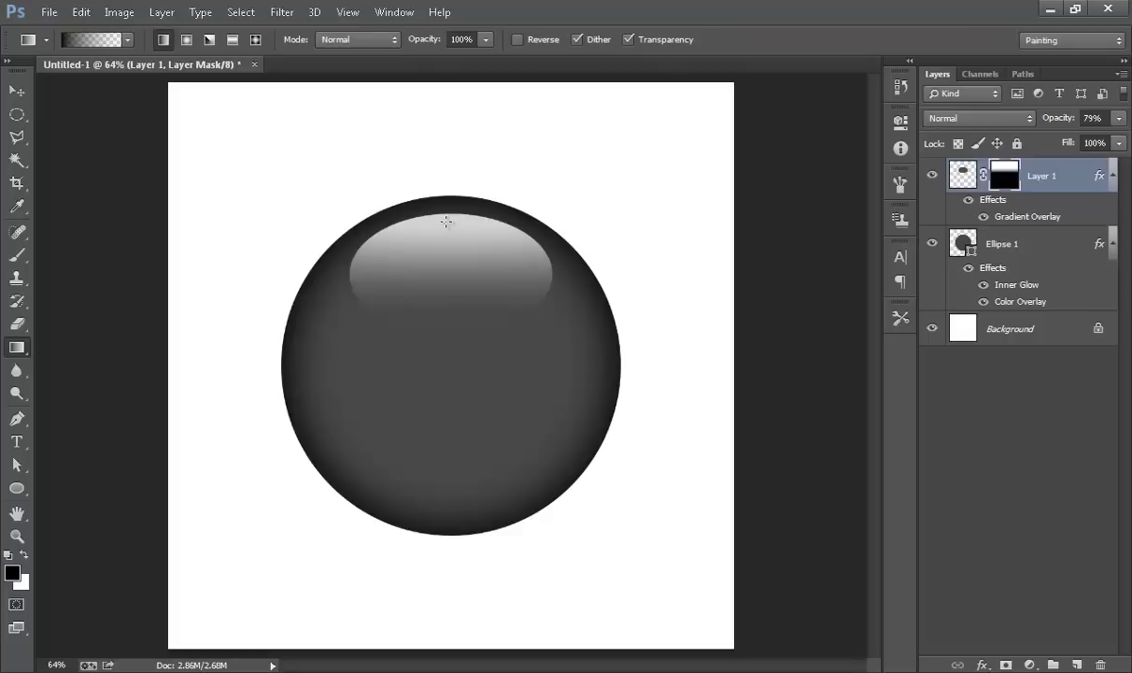
key("ctrl+z")
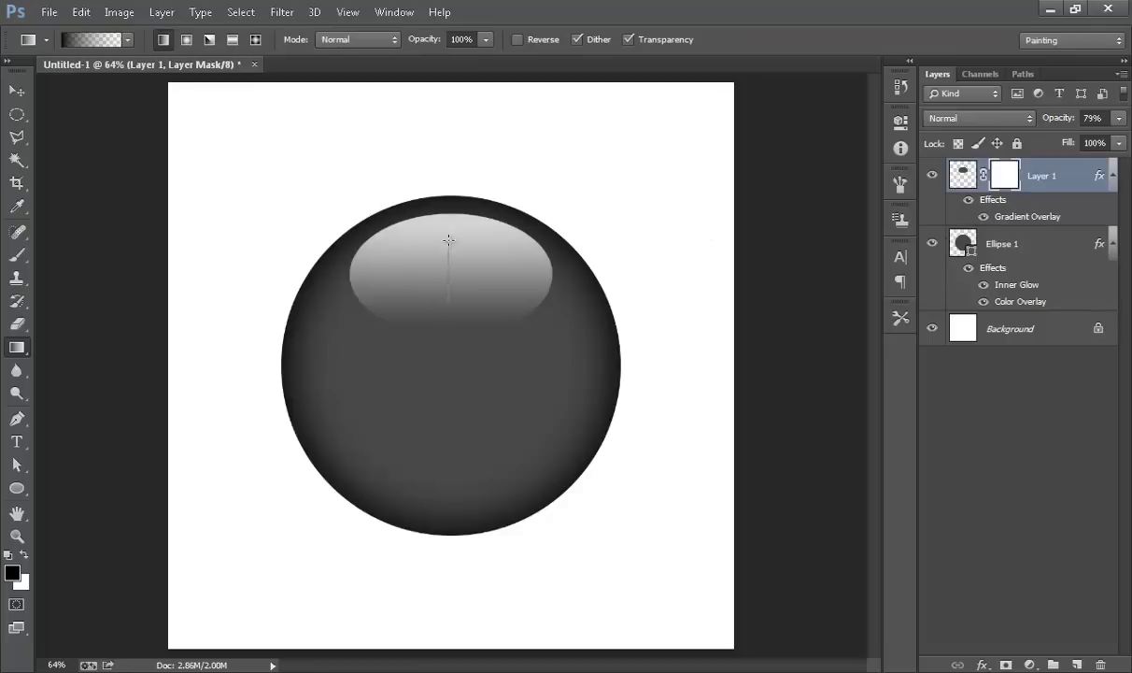
left_click_drag(449, 240, 449, 230)
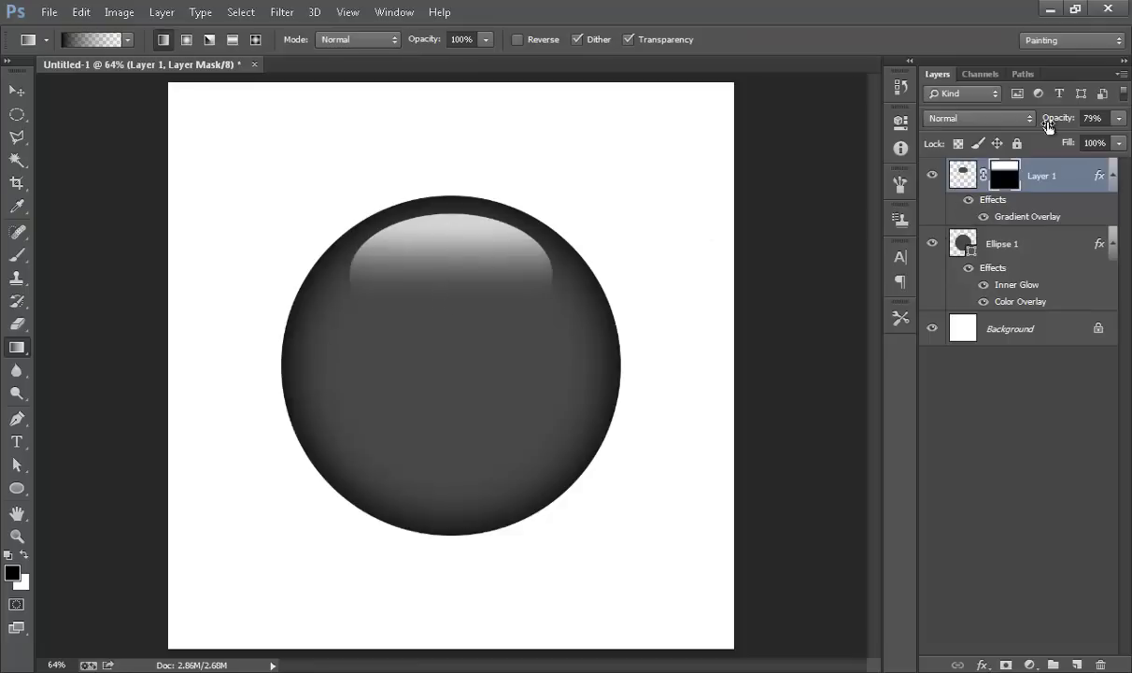
left_click_drag(1047, 122, 1054, 105)
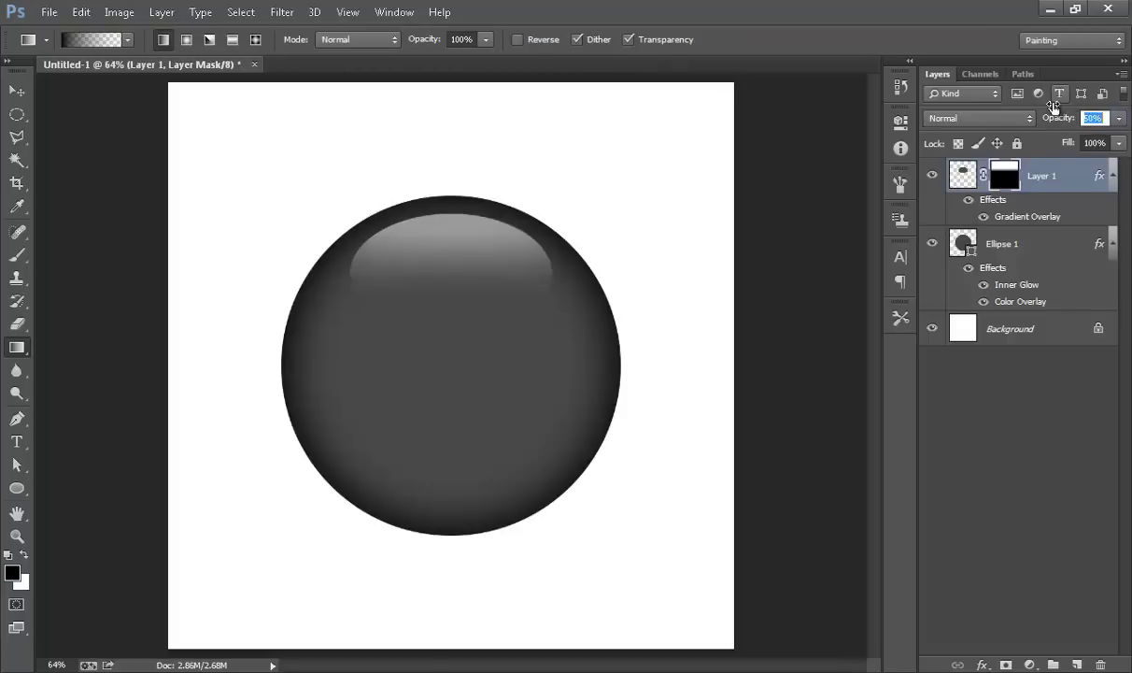
key("Return")
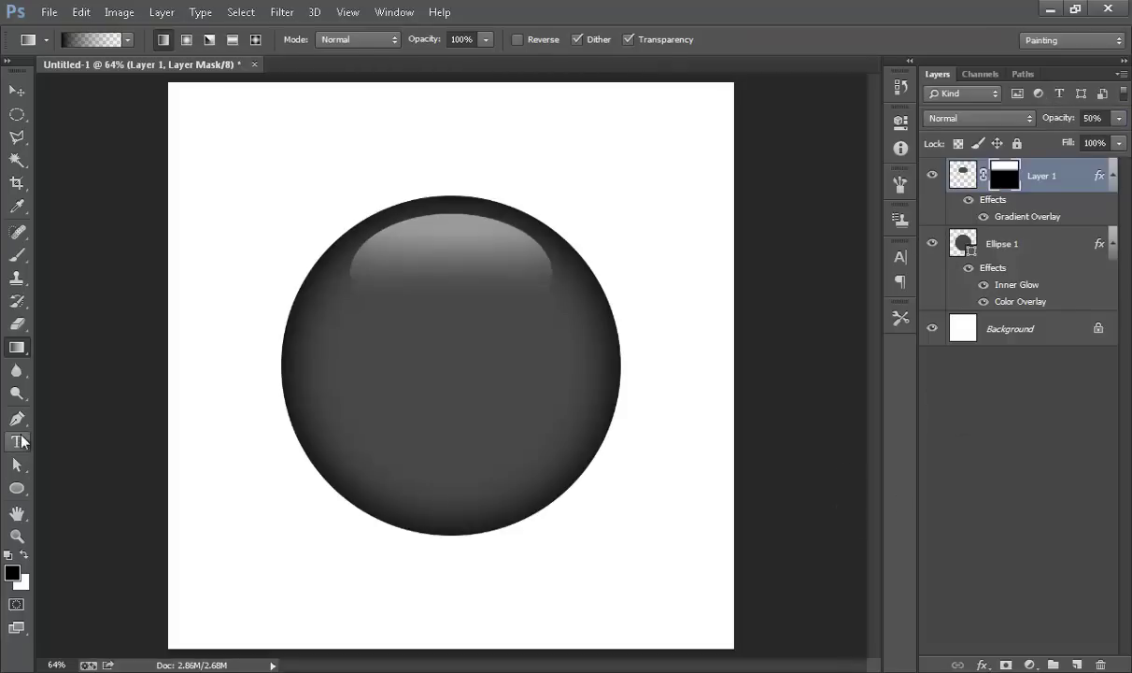
Type a lowercase 'a' in Eras Light ITC, coloured white and enlarged to about 531 pt
key("t")
left_click(382, 345)
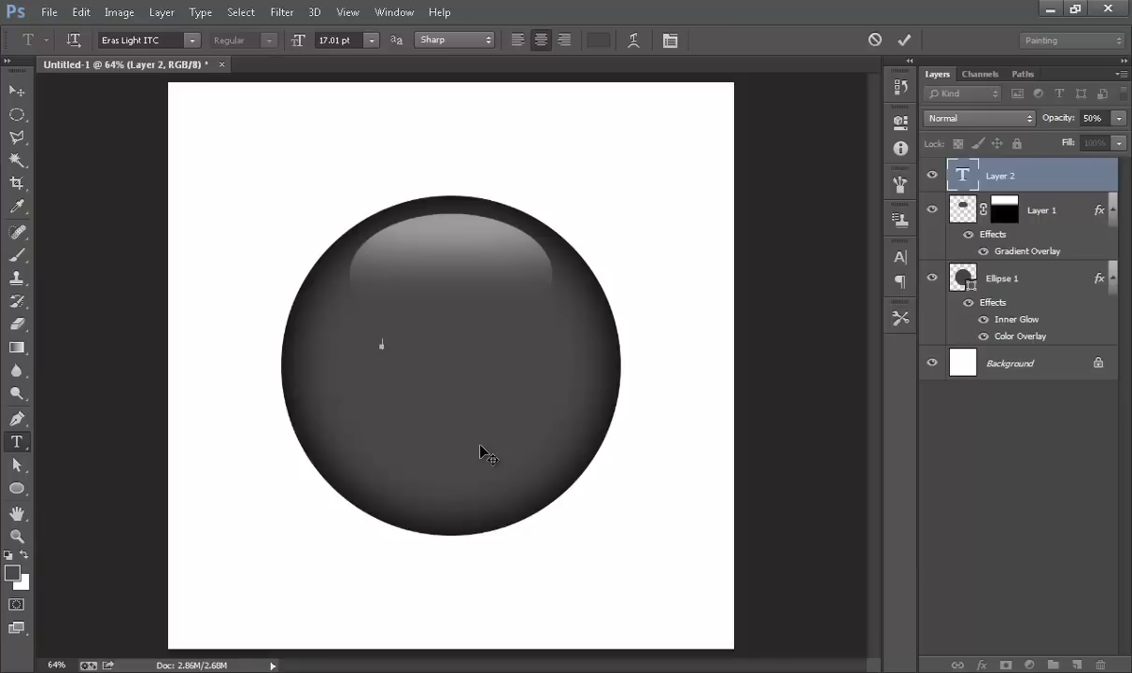
type("A")
left_click(904, 41)
left_click(900, 257)
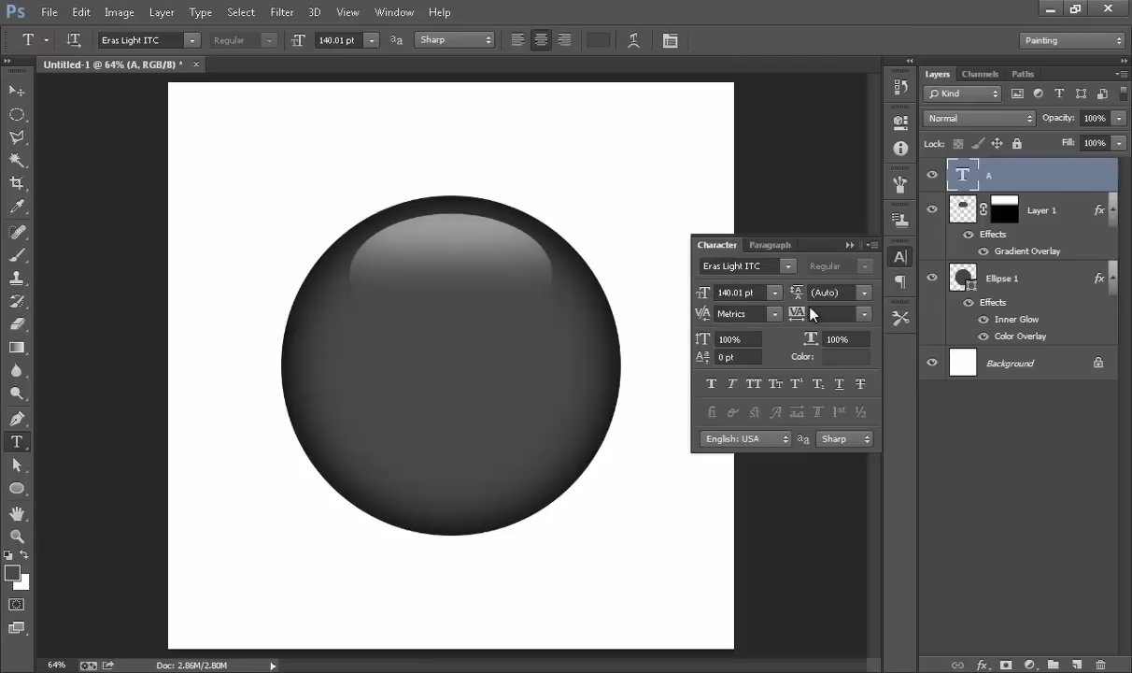
double_click(964, 175)
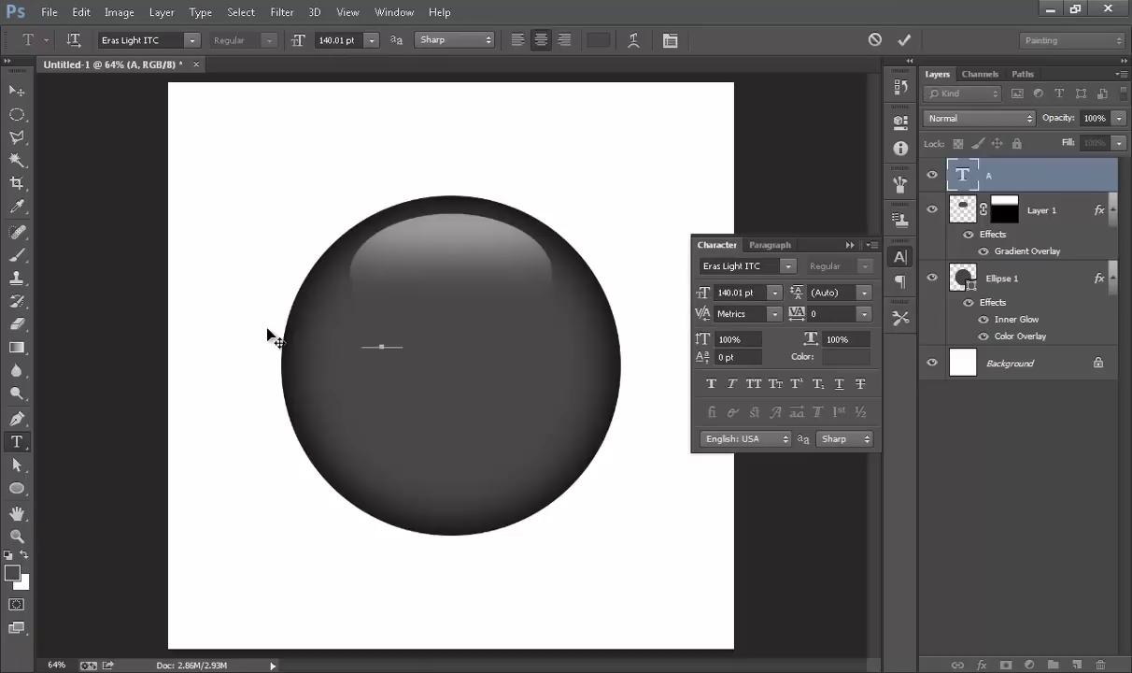
key("ctrl+a")
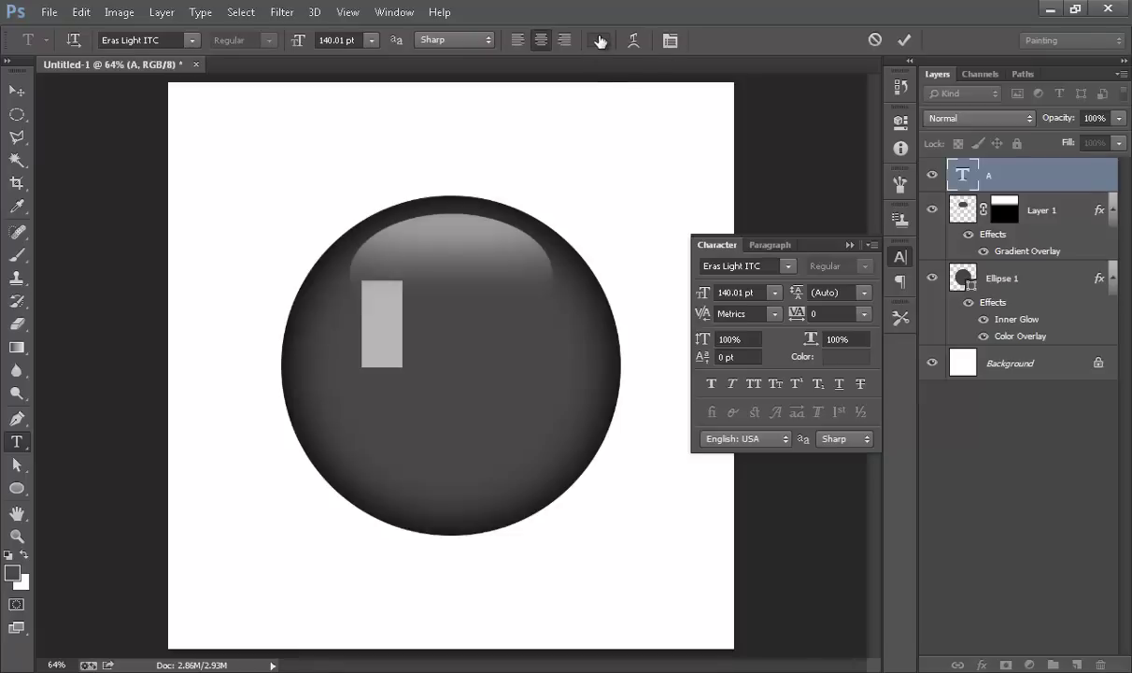
left_click(599, 40)
left_click(1064, 78)
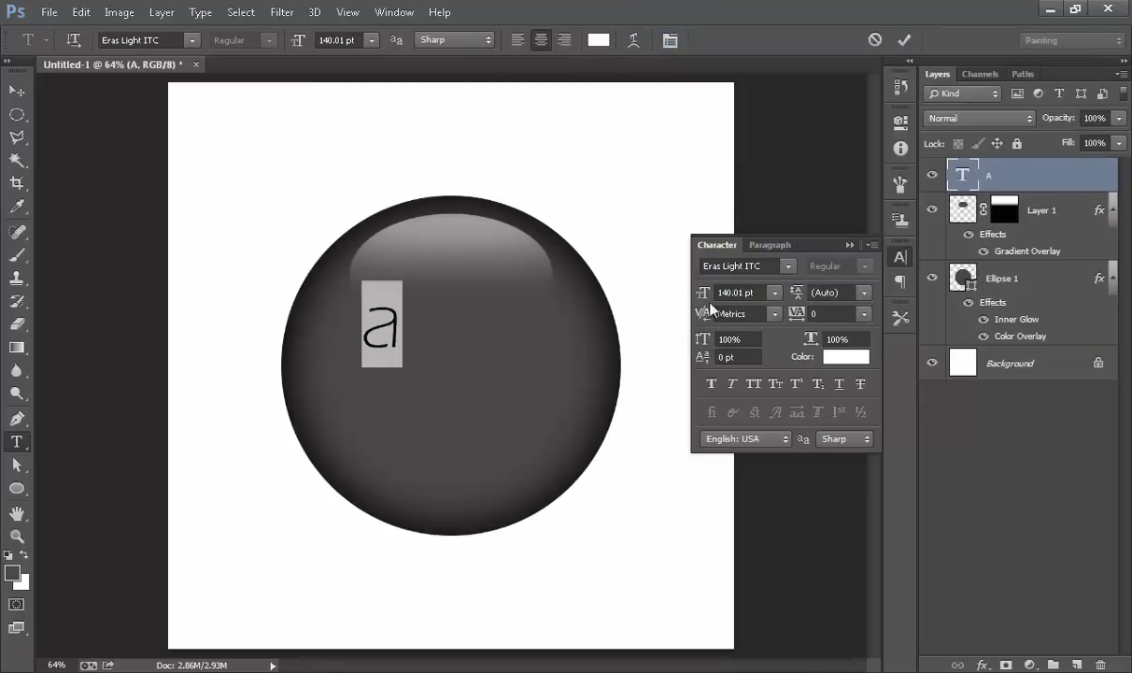
left_click_drag(701, 295, 782, 302)
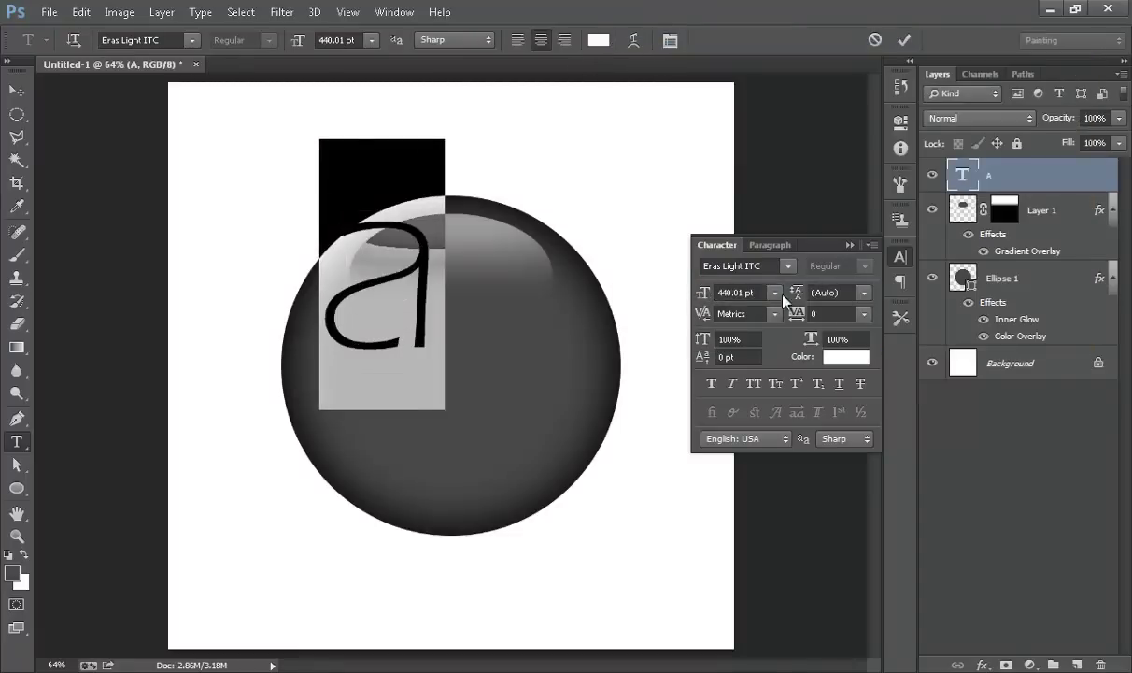
left_click(904, 40)
Move the letter onto the circle and enlarge it to about 571 pt
key("v")
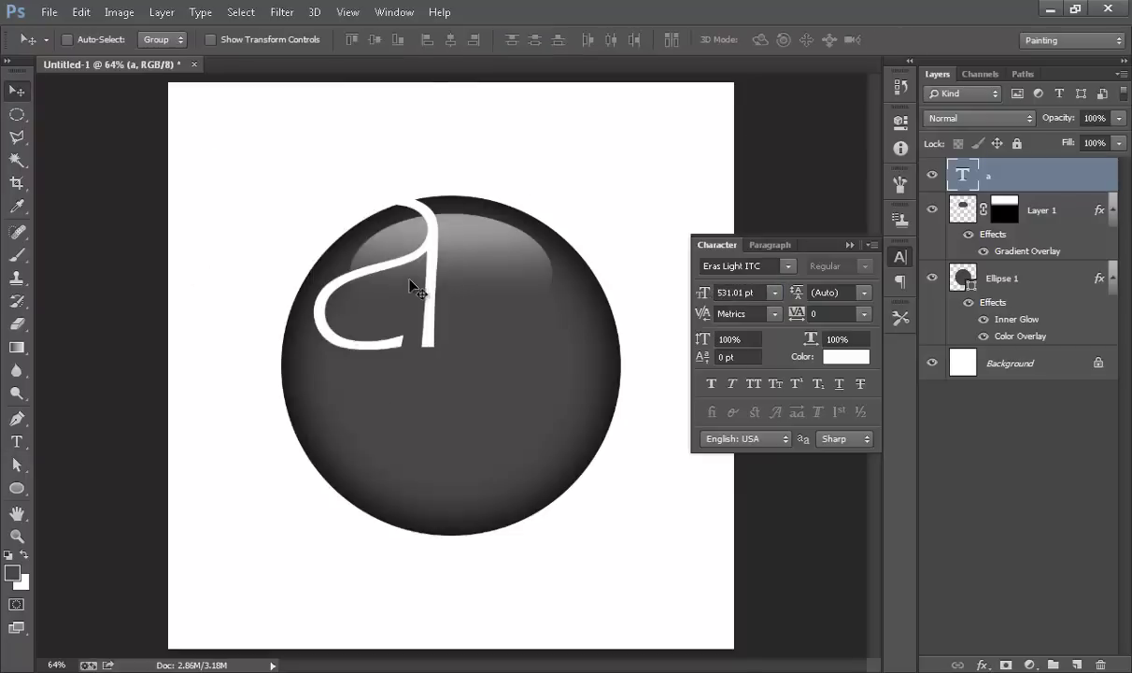
left_click_drag(388, 264, 489, 363)
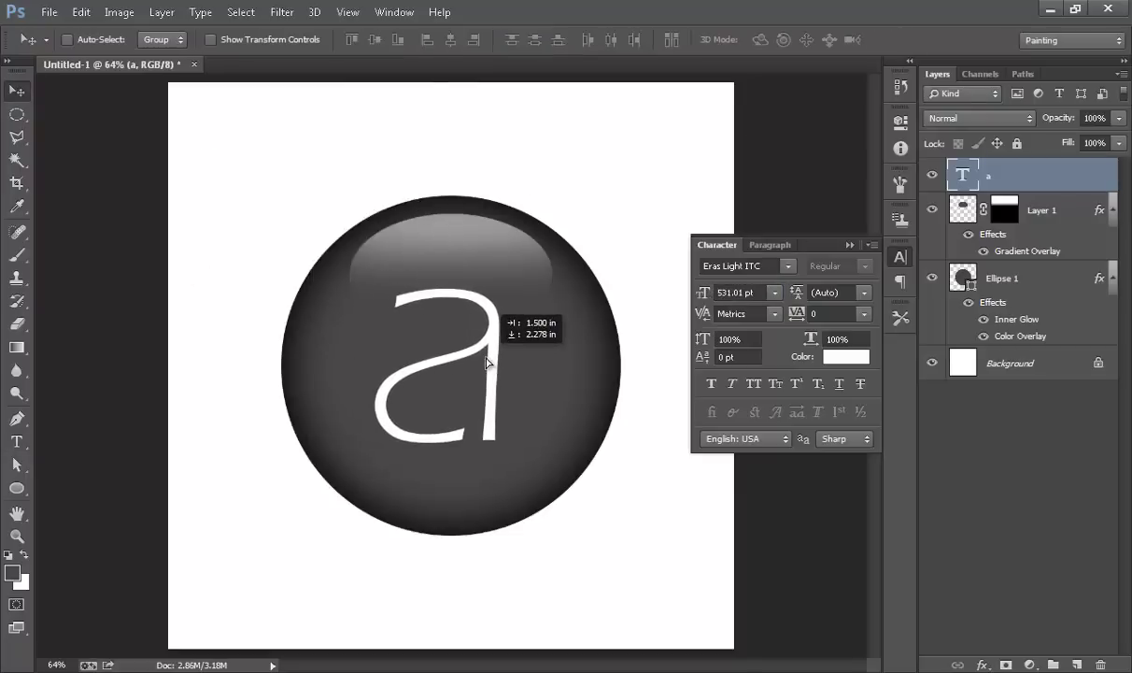
left_click_drag(703, 293, 774, 307)
left_click(849, 245)
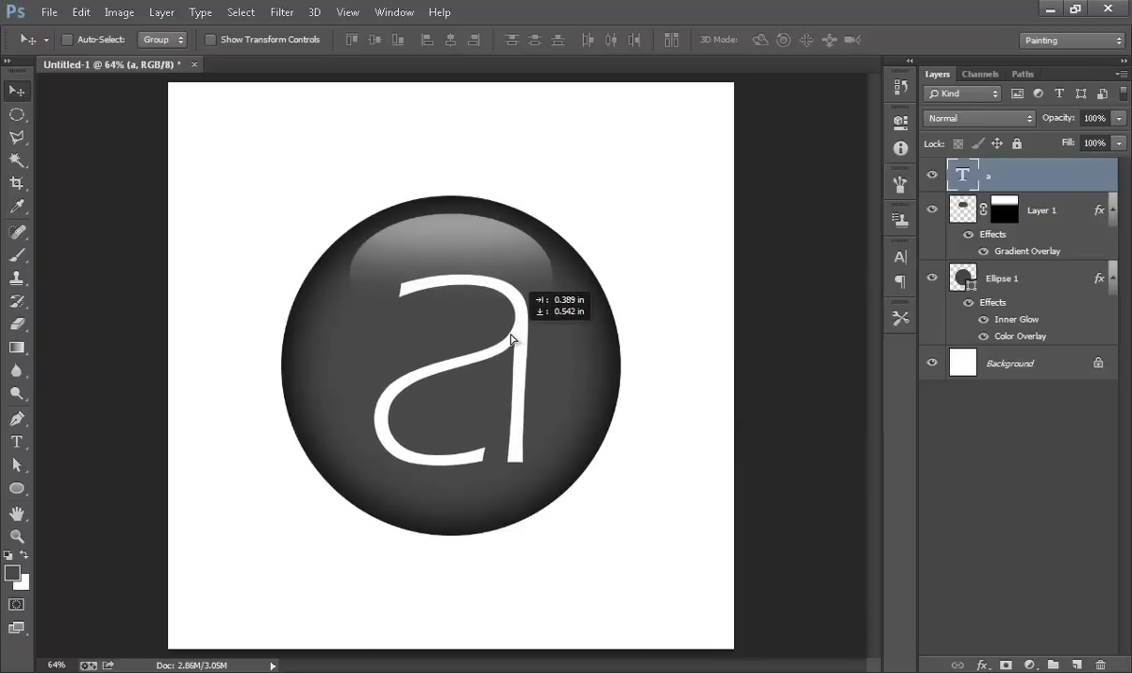
left_click_drag(505, 335, 502, 351)
Centre the letter horizontally on the circle and clear the selection
left_click(963, 278, "ctrl")
left_click(1000, 285, "ctrl")
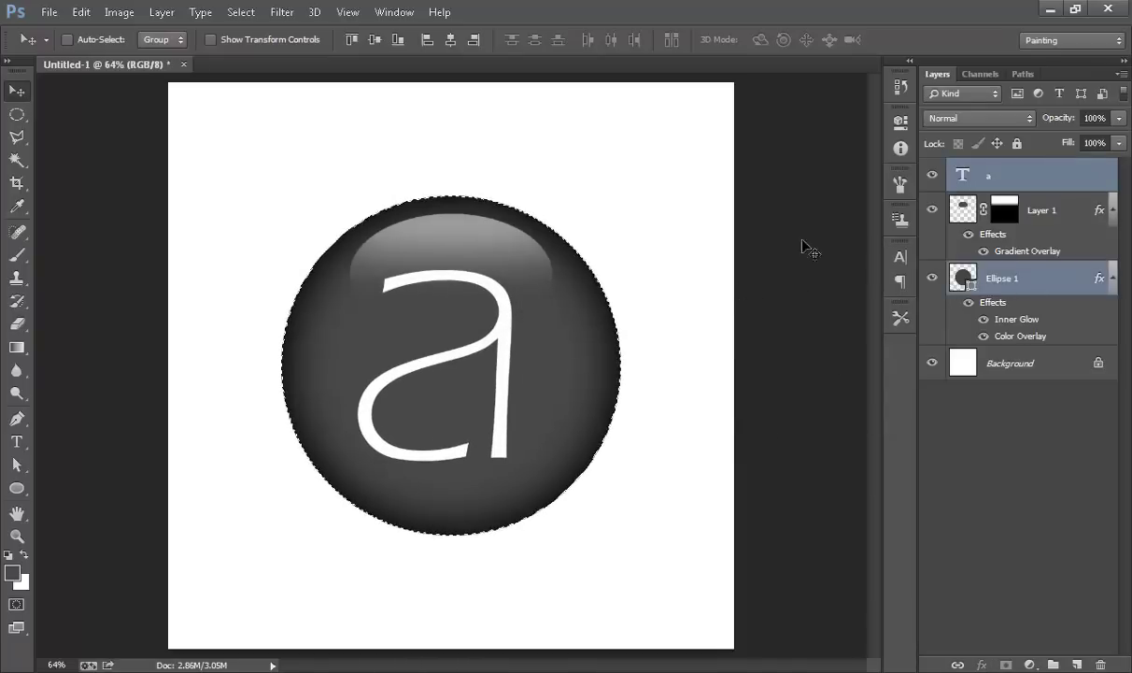
left_click(375, 39)
left_click(934, 396)
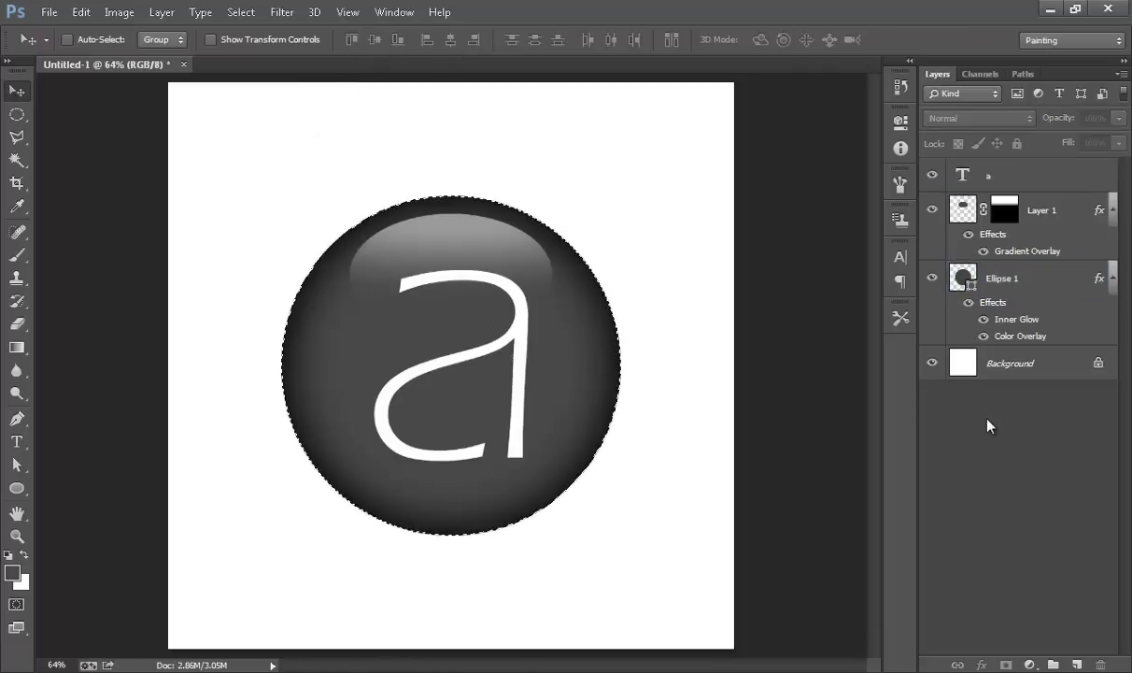
key("ctrl+d")
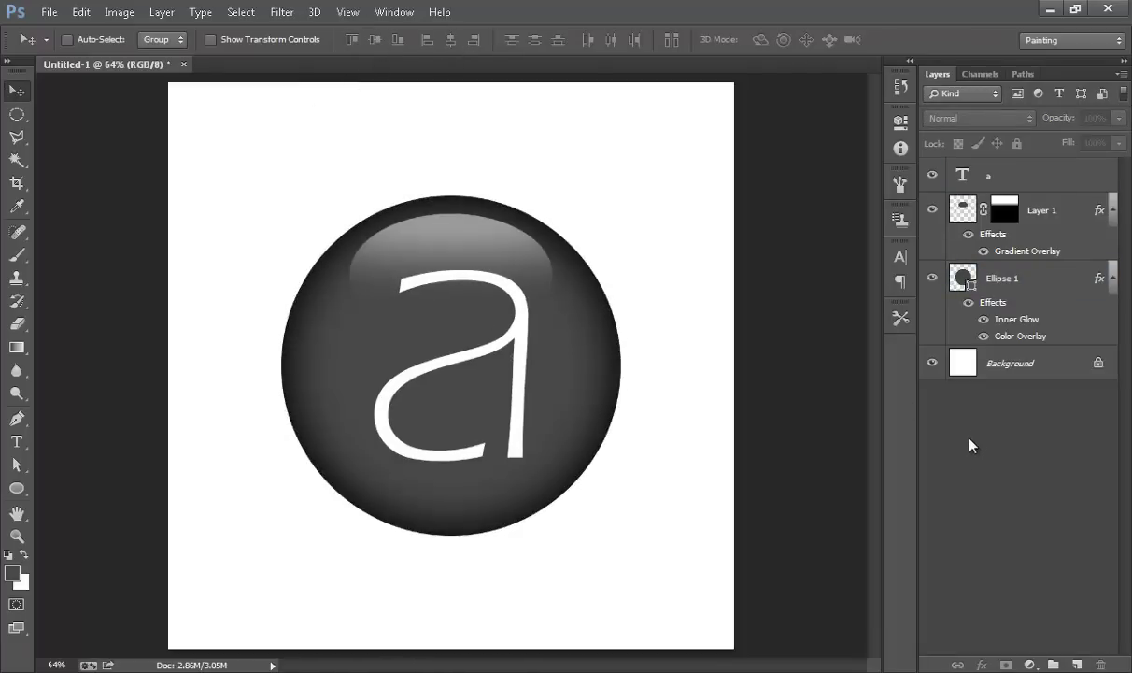
Add a reversed, enlarged Black, White radial Gradient Fill layer just above the Background
left_click(1000, 365)
left_click(1029, 665)
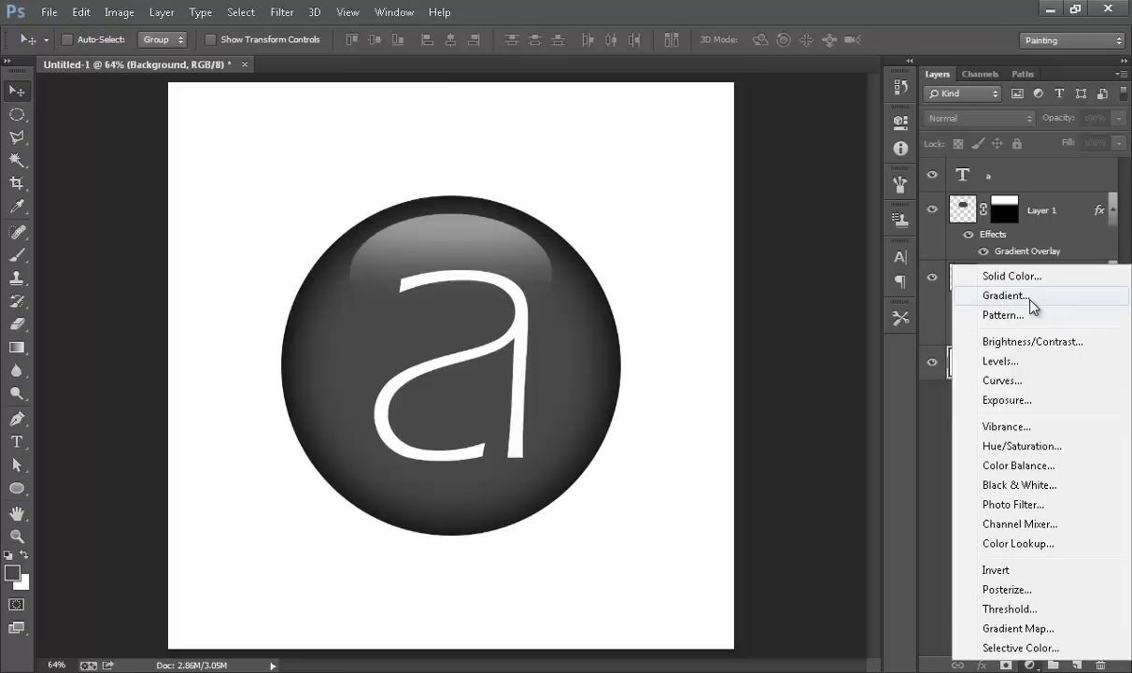
left_click(1030, 297)
left_click(542, 200)
left_click(673, 105)
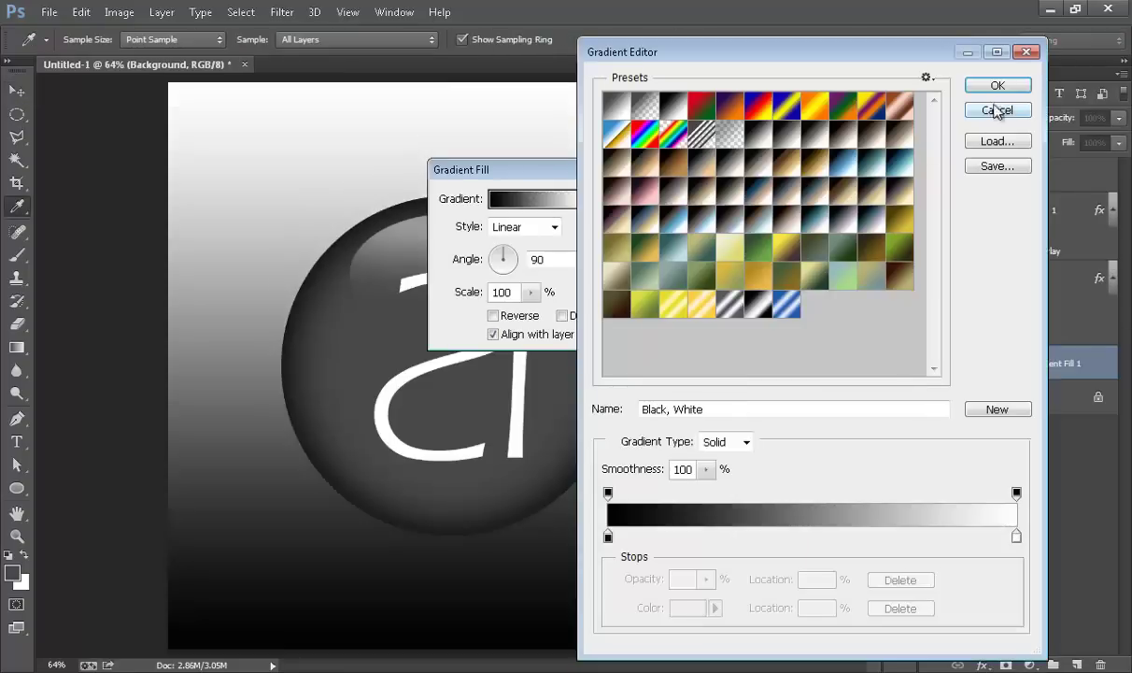
left_click(995, 108)
left_click(525, 226)
left_click(508, 252)
left_click(493, 316)
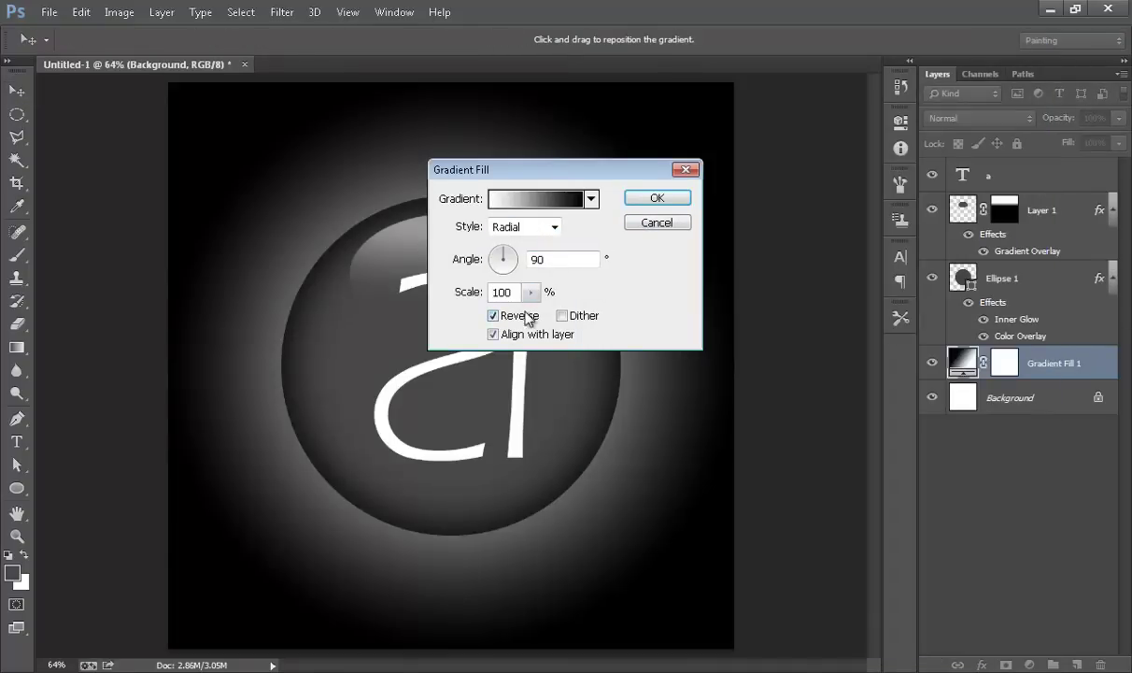
left_click(530, 291)
left_click_drag(529, 320, 539, 321)
left_click(654, 200)
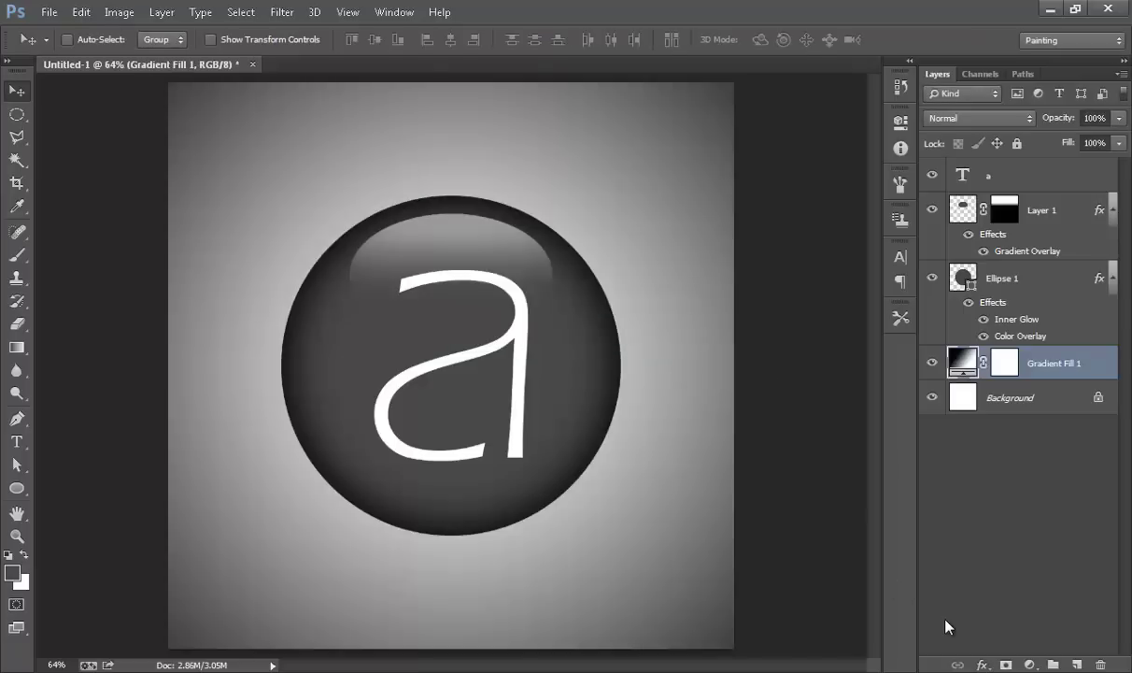
Briefly hide the letter, gloss and circle layers to check the backdrop, then select the text layer
left_click(932, 397, "alt")
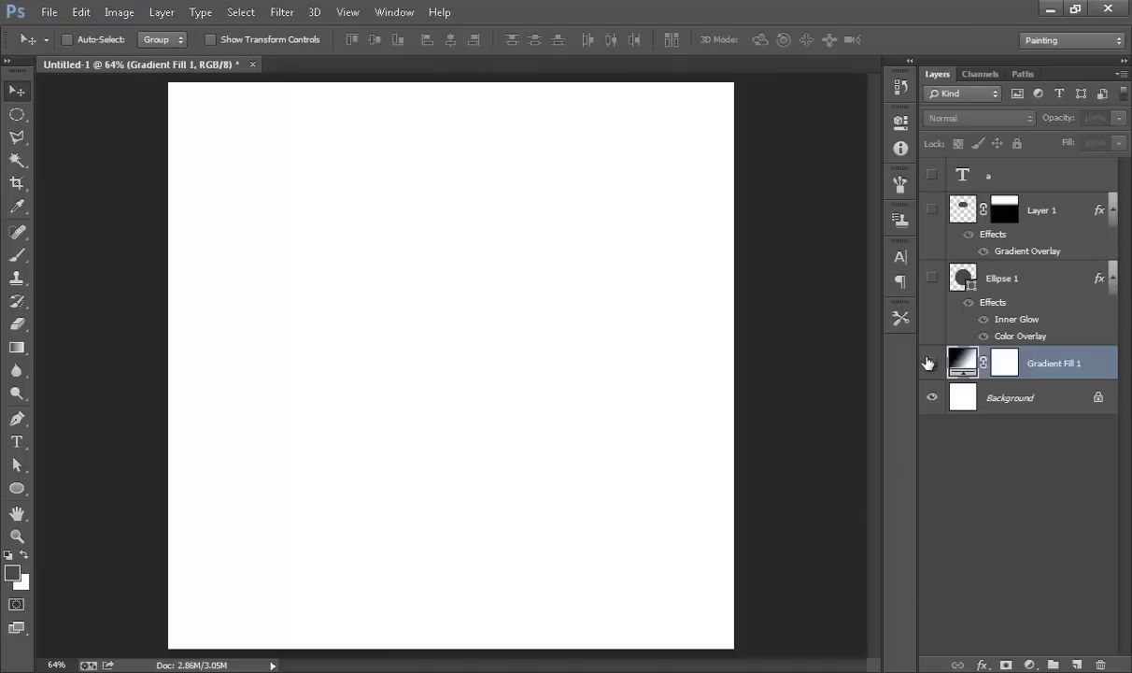
left_click(932, 362)
left_click(931, 278)
left_click(932, 212)
left_click(932, 174)
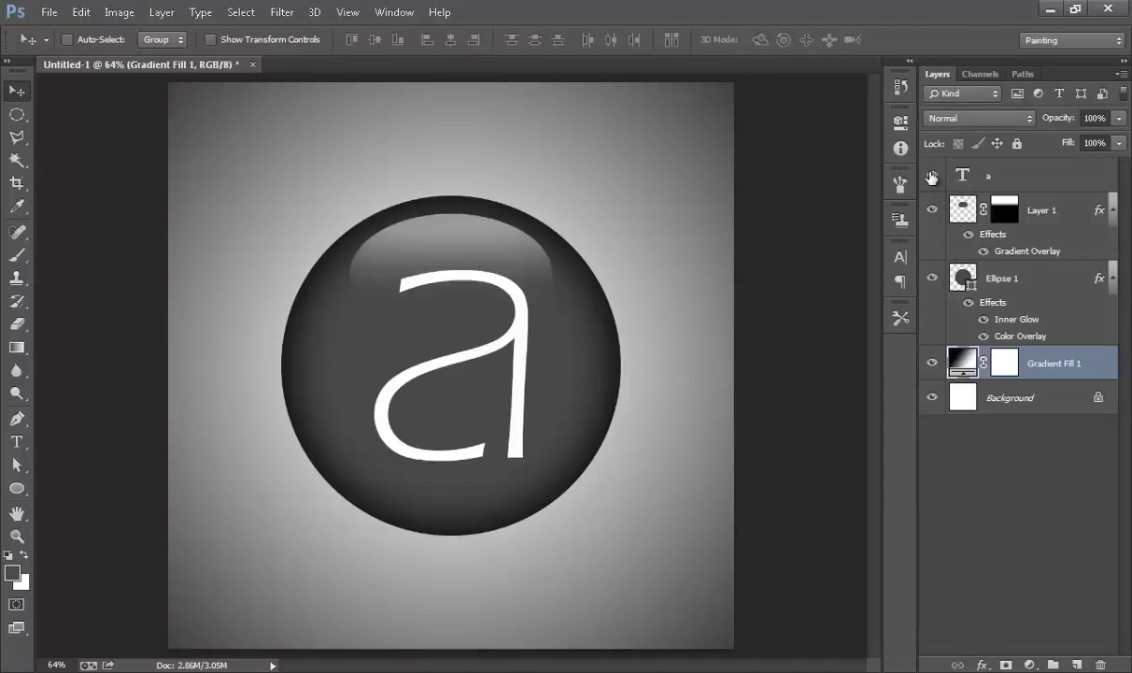
Give the letter 'a' a black (000000) Color Overlay in its layer style
right_click(946, 176)
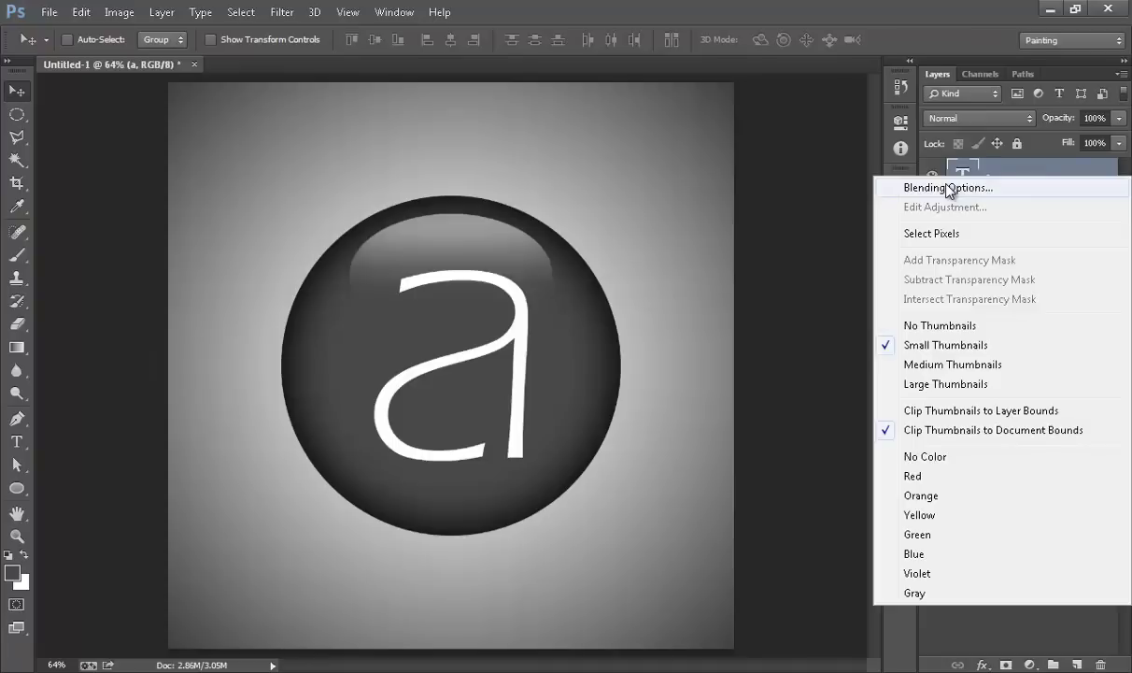
left_click(930, 189)
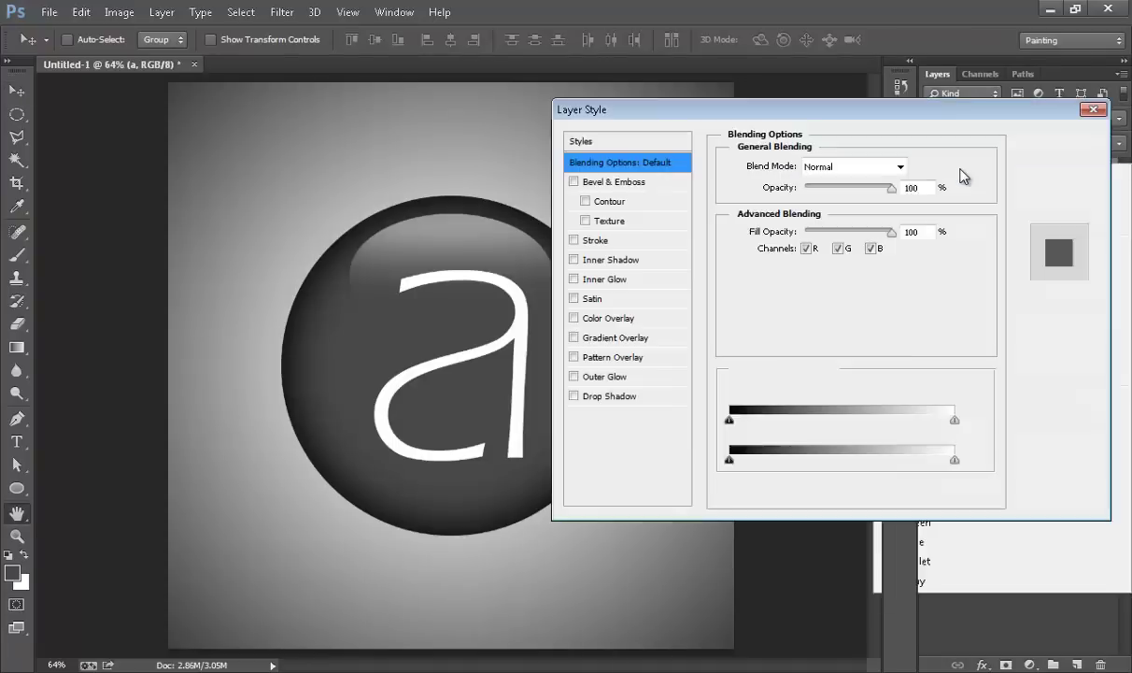
left_click(598, 318)
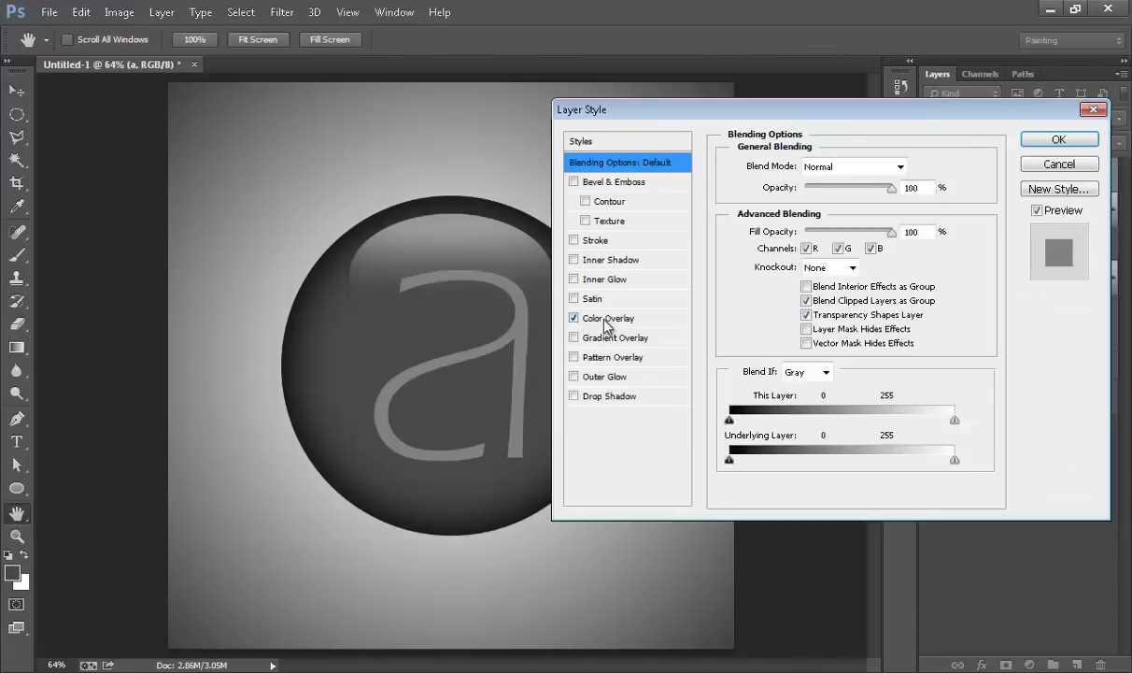
left_click(925, 172)
type("000000")
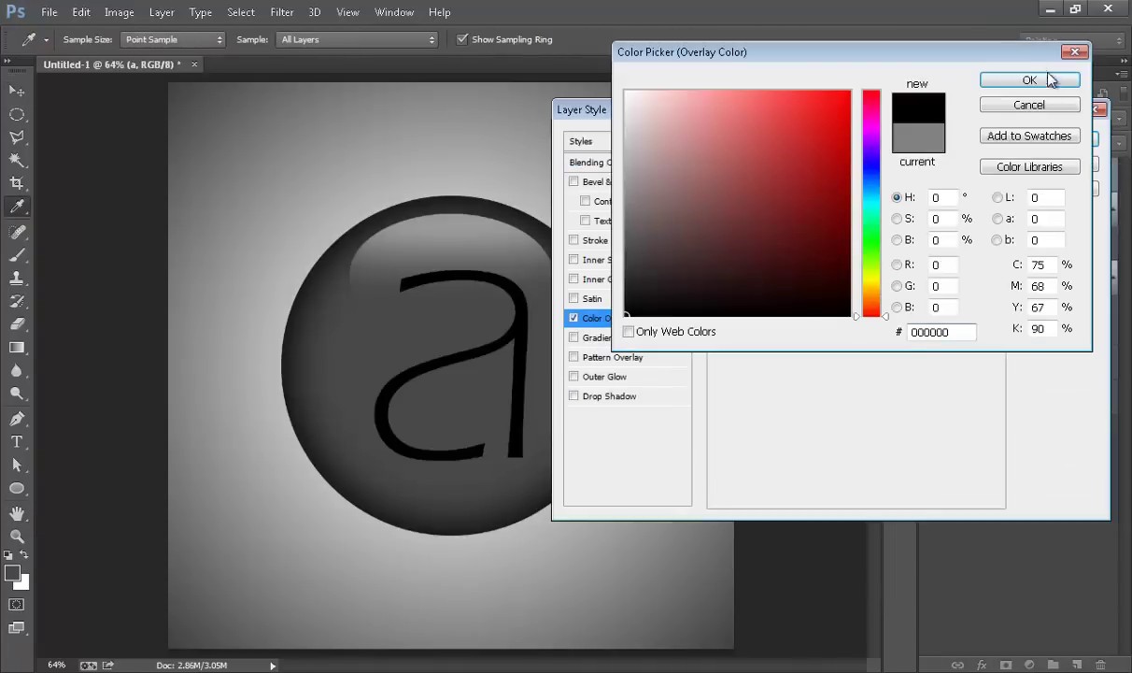
left_click(1049, 78)
Add a yellow Inner Glow to the letter with Size 0
left_click(574, 280)
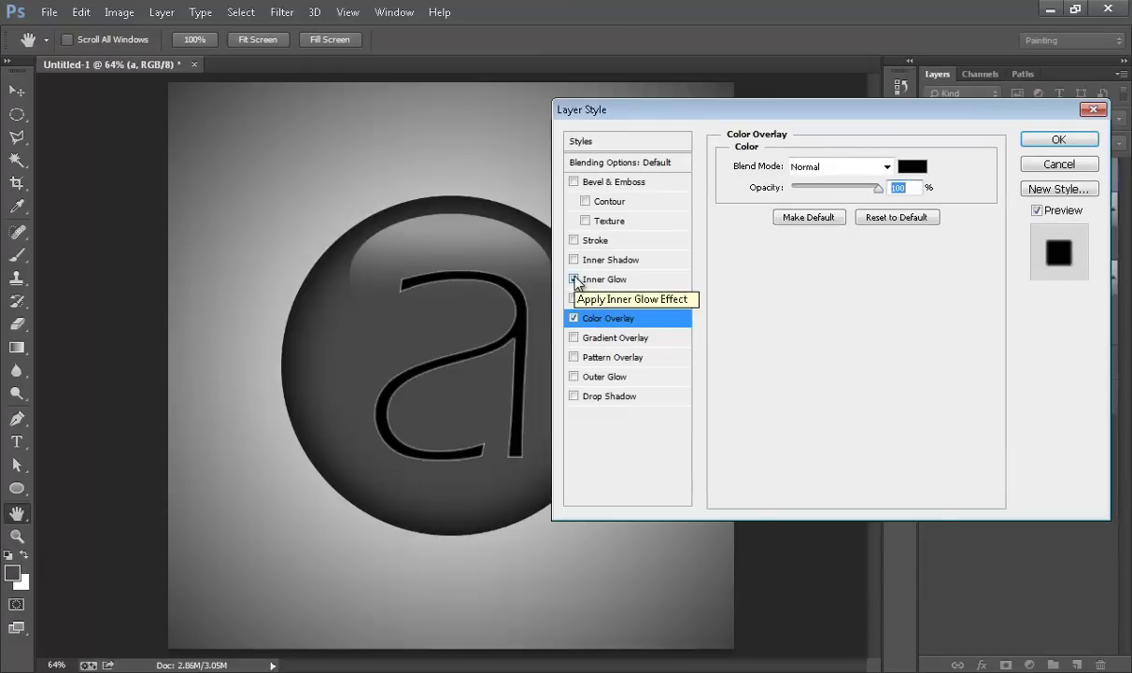
left_click(616, 282)
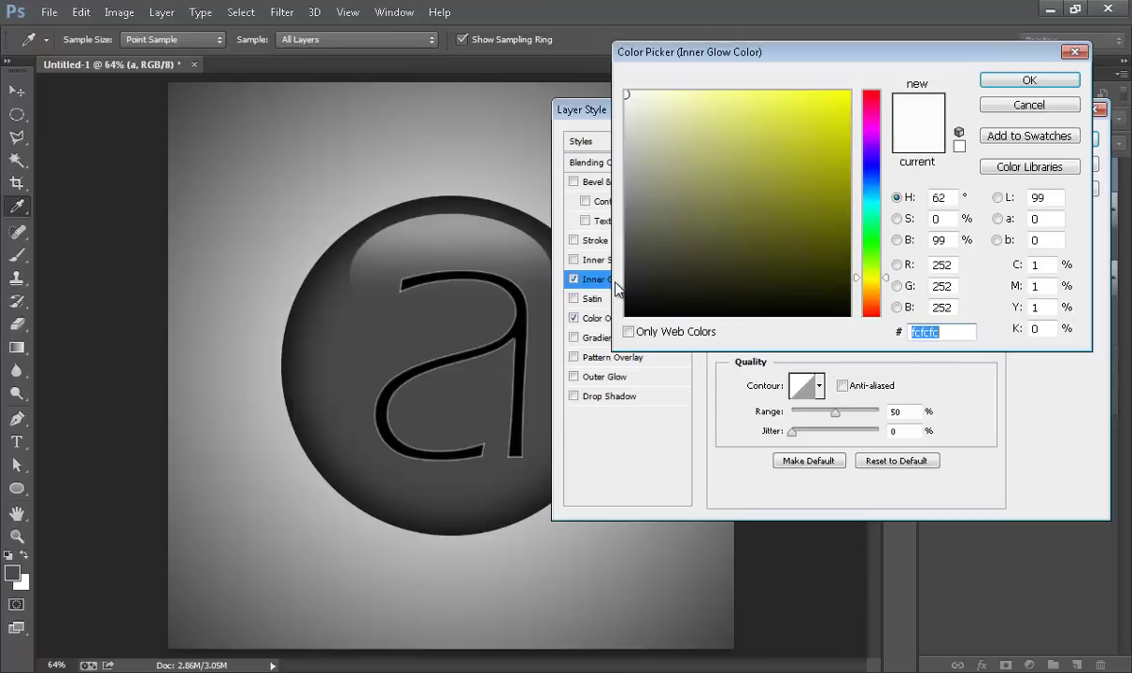
key("Return")
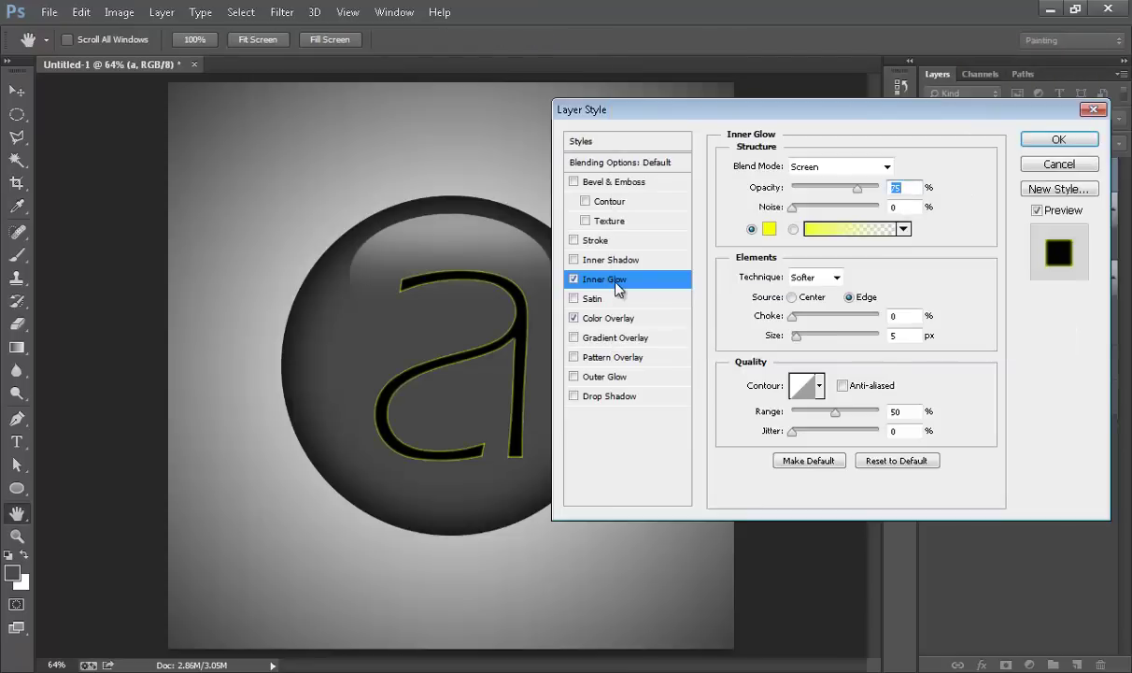
key("Tab")
key("Tab")
key("Tab")
type("0")
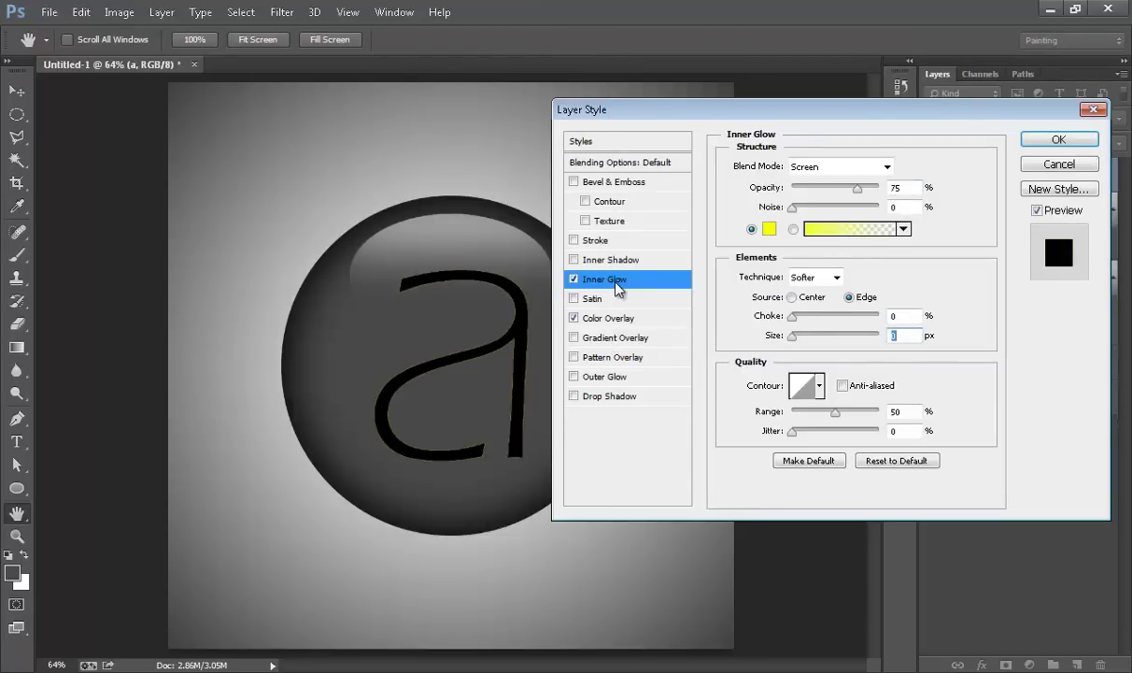
Swap the letter's inner glow for an Outer Glow coloured fcff00
left_click(574, 278)
left_click(574, 376)
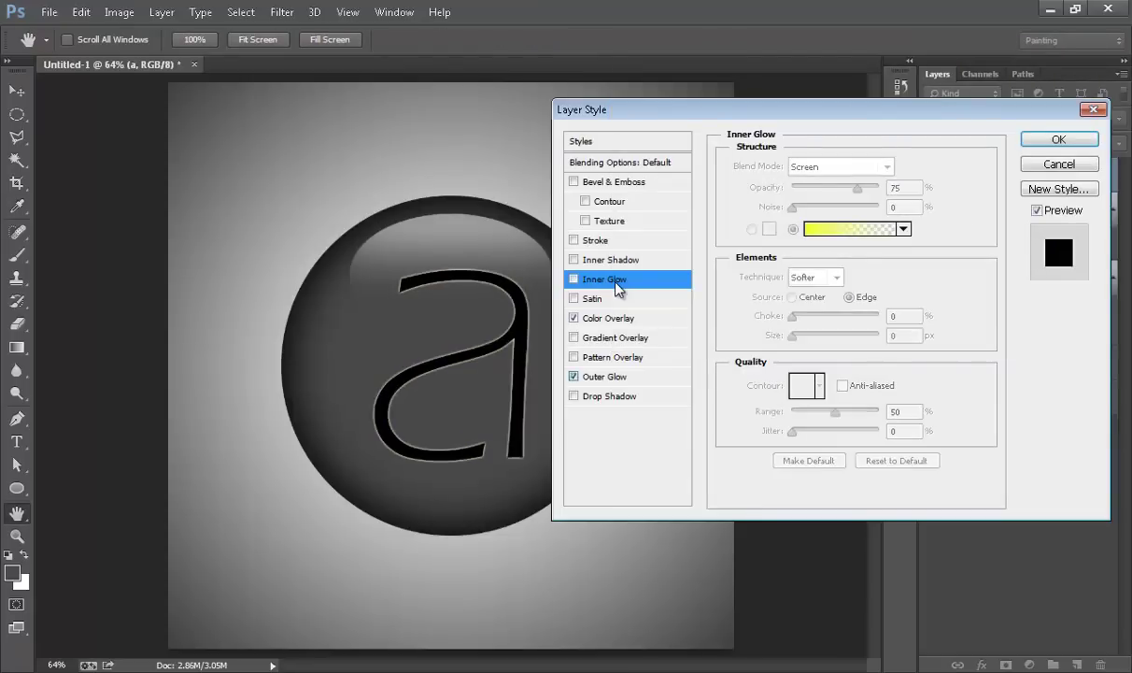
left_click(769, 228)
type("fcff00")
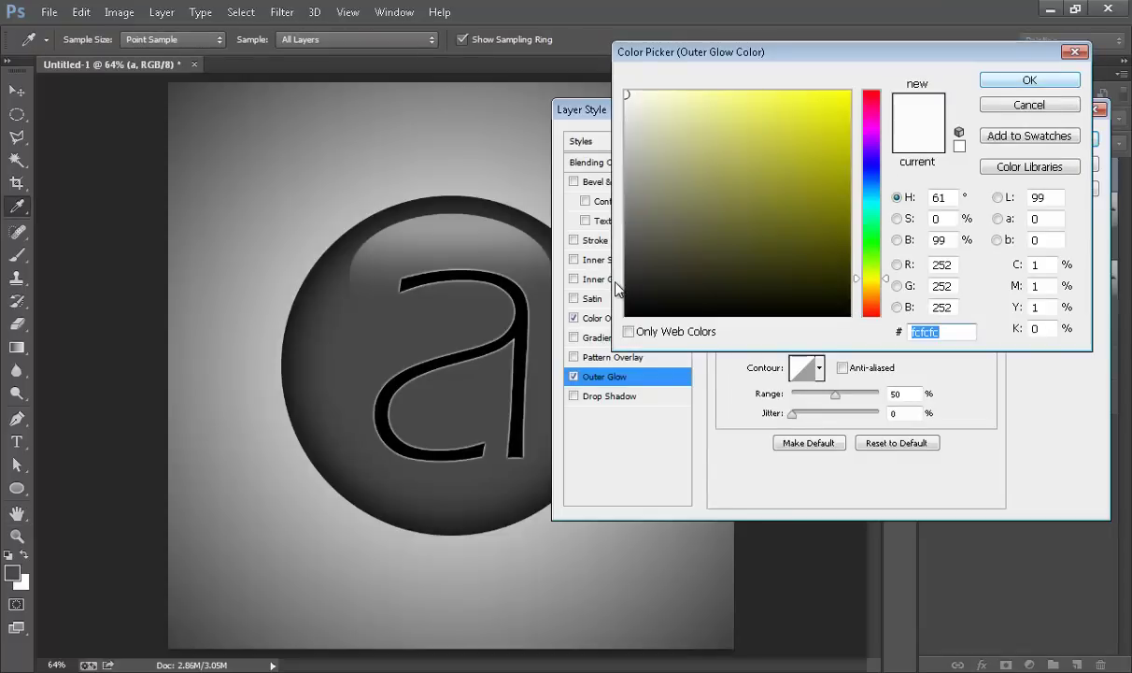
key("Return")
type("21")
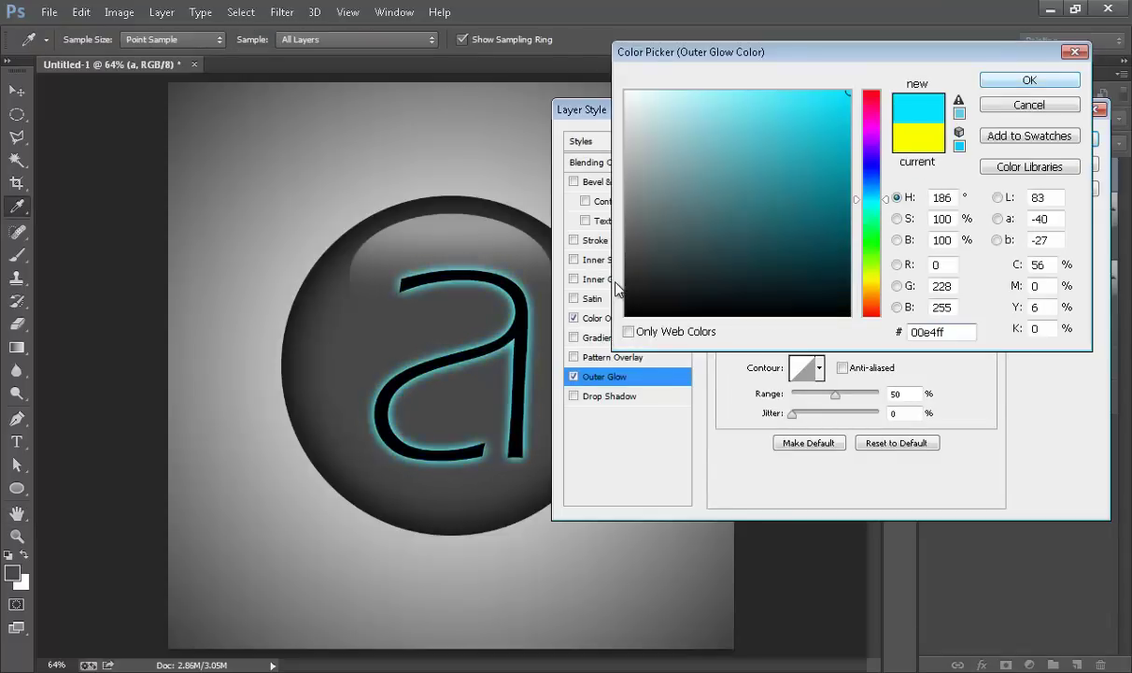
type("100")
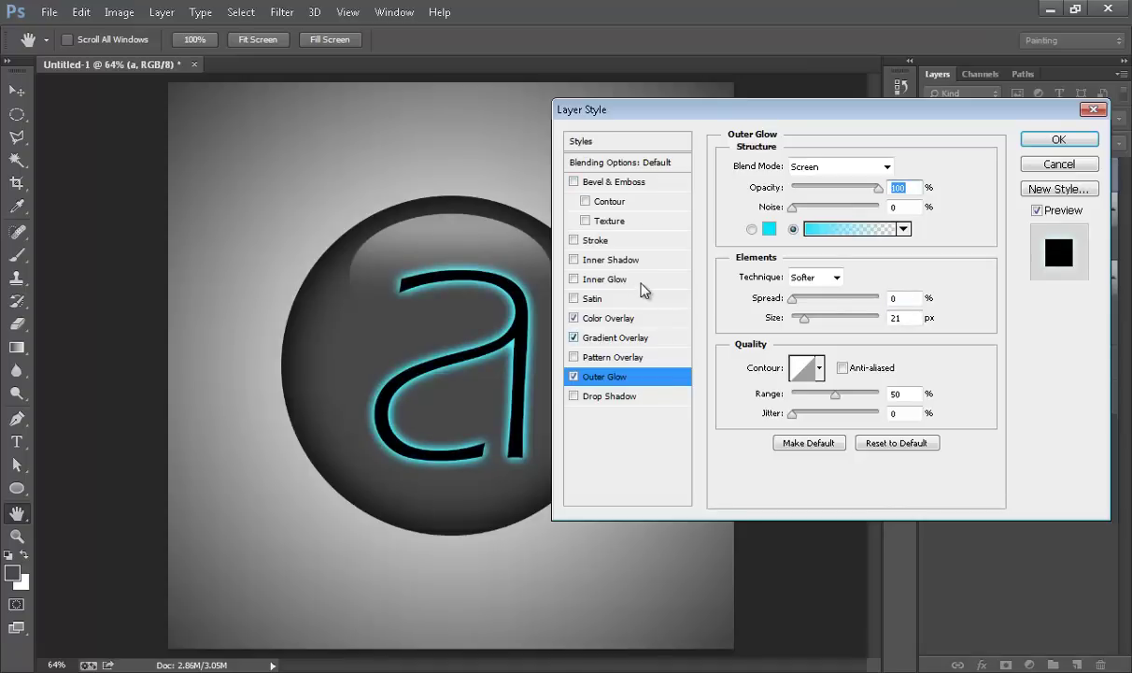
Add a Reflected gradient overlay at 4° and lower the colour overlay opacity to 74%
left_click(615, 338)
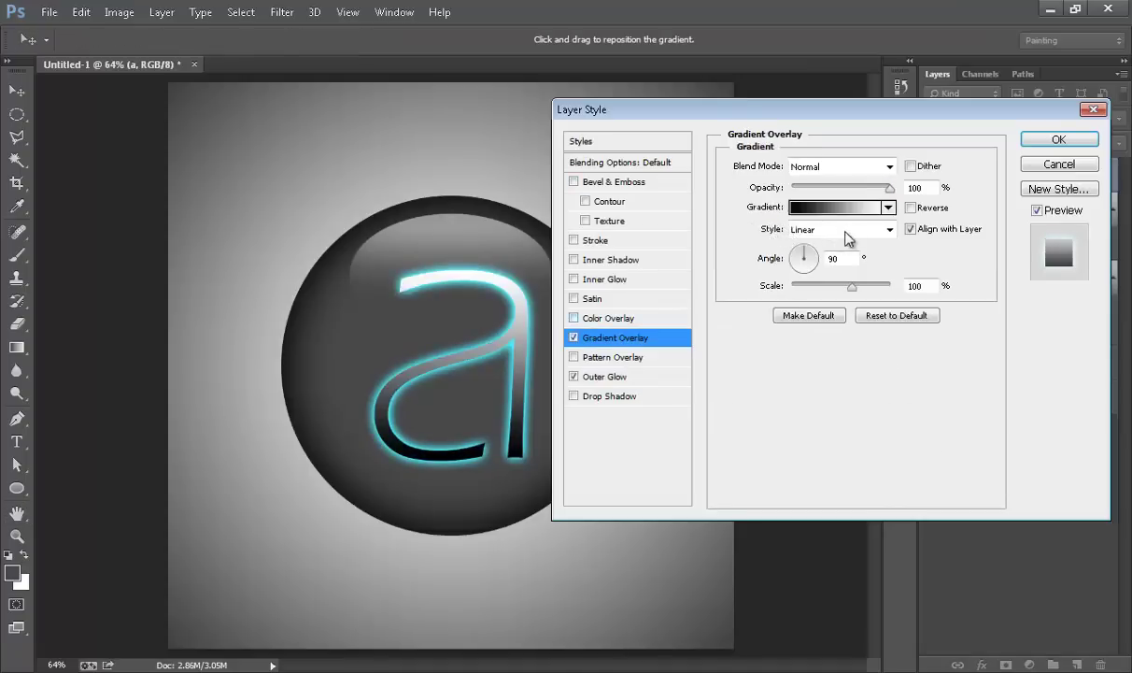
left_click(608, 318)
left_click_drag(879, 187, 839, 186)
left_click(615, 337)
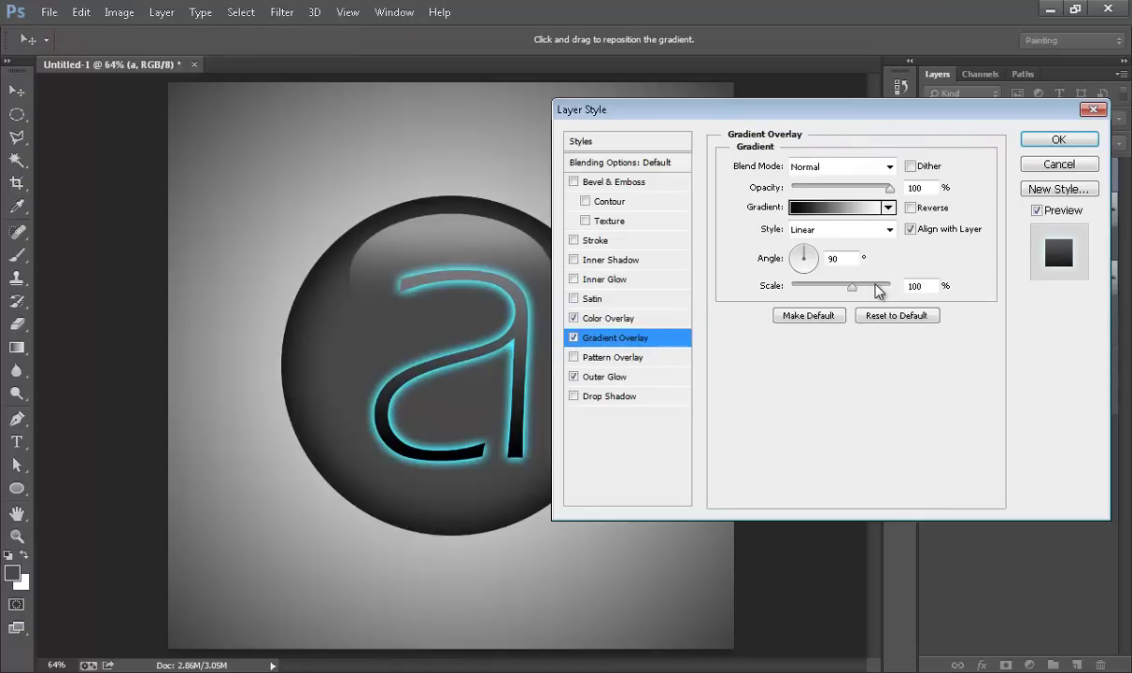
left_click_drag(804, 253, 826, 256)
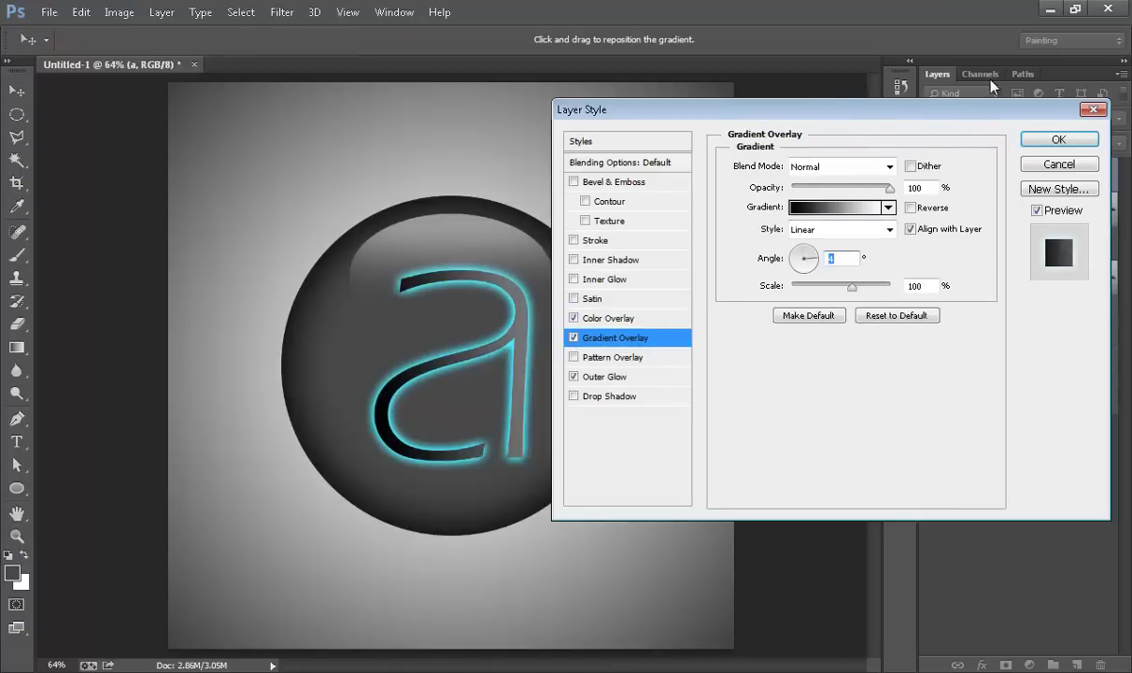
left_click(841, 229)
left_click(812, 289)
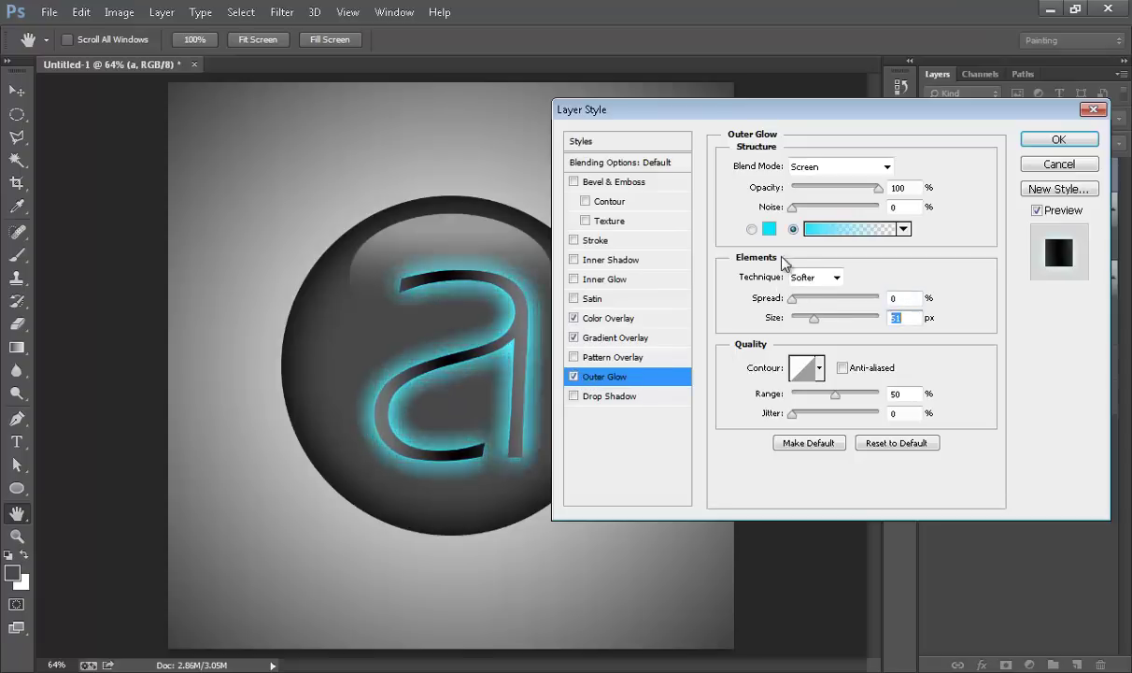
Widen the letter's outer glow to 20 px and apply the style
key("Tab")
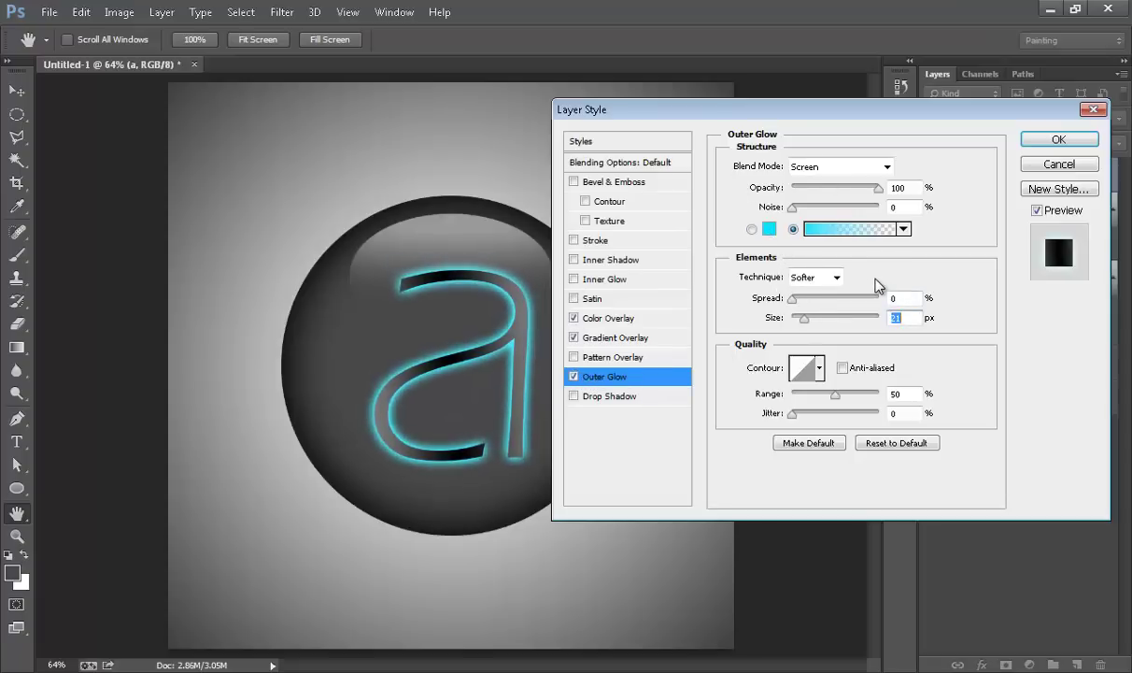
key("Tab")
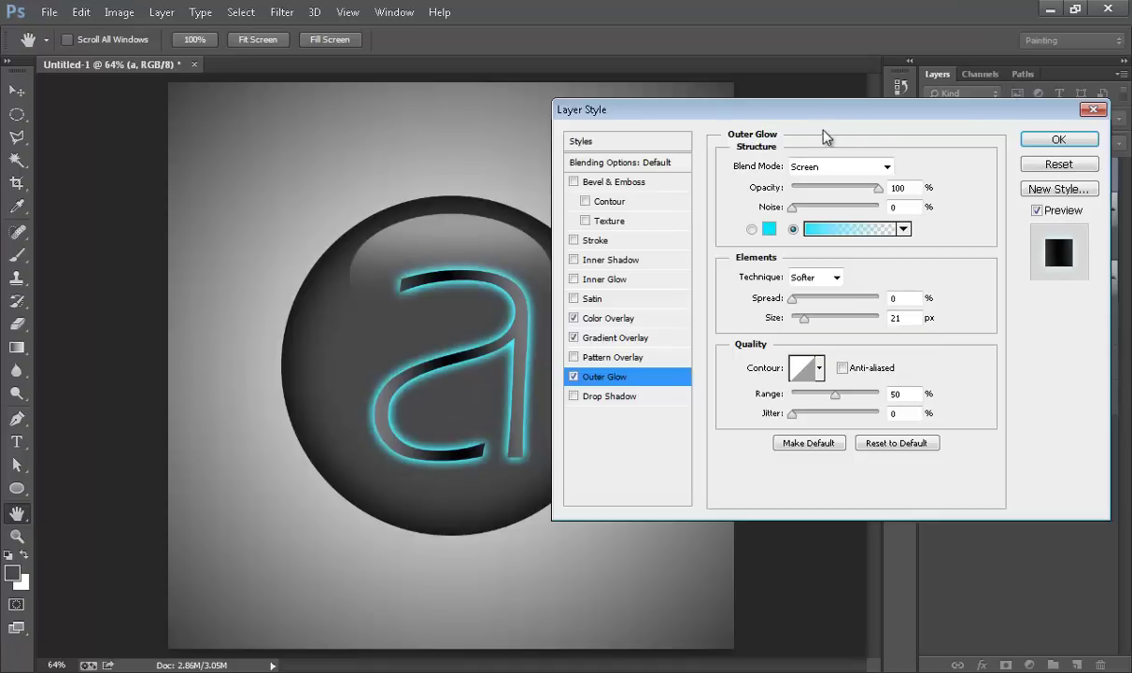
type("10")
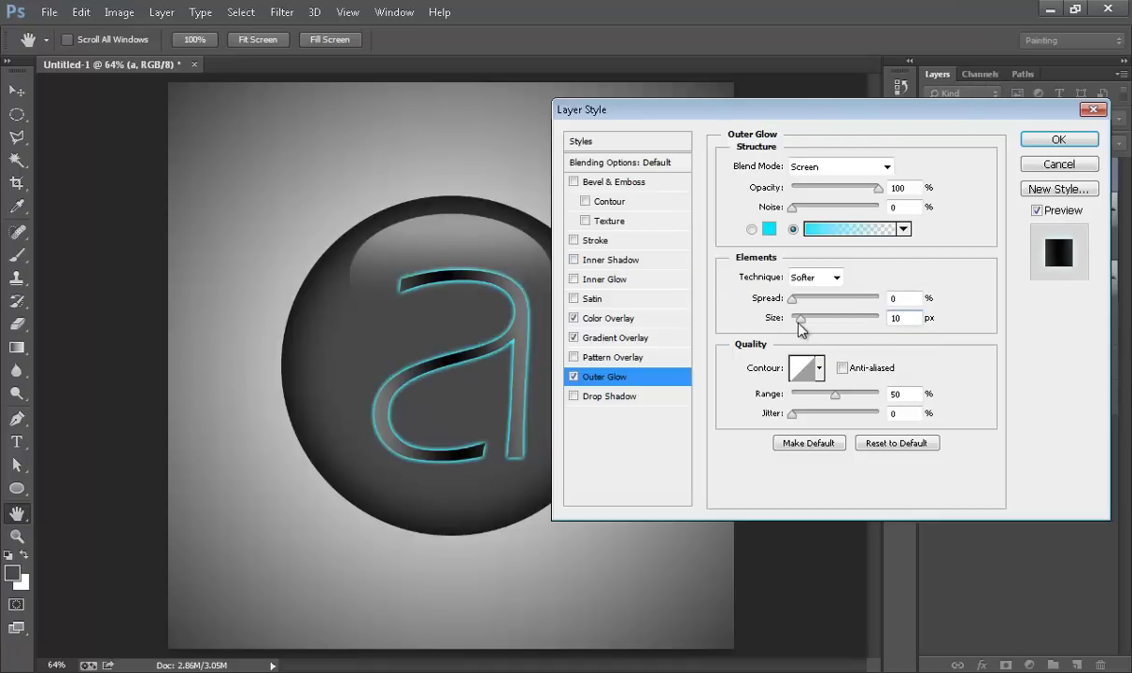
left_click_drag(800, 320, 807, 321)
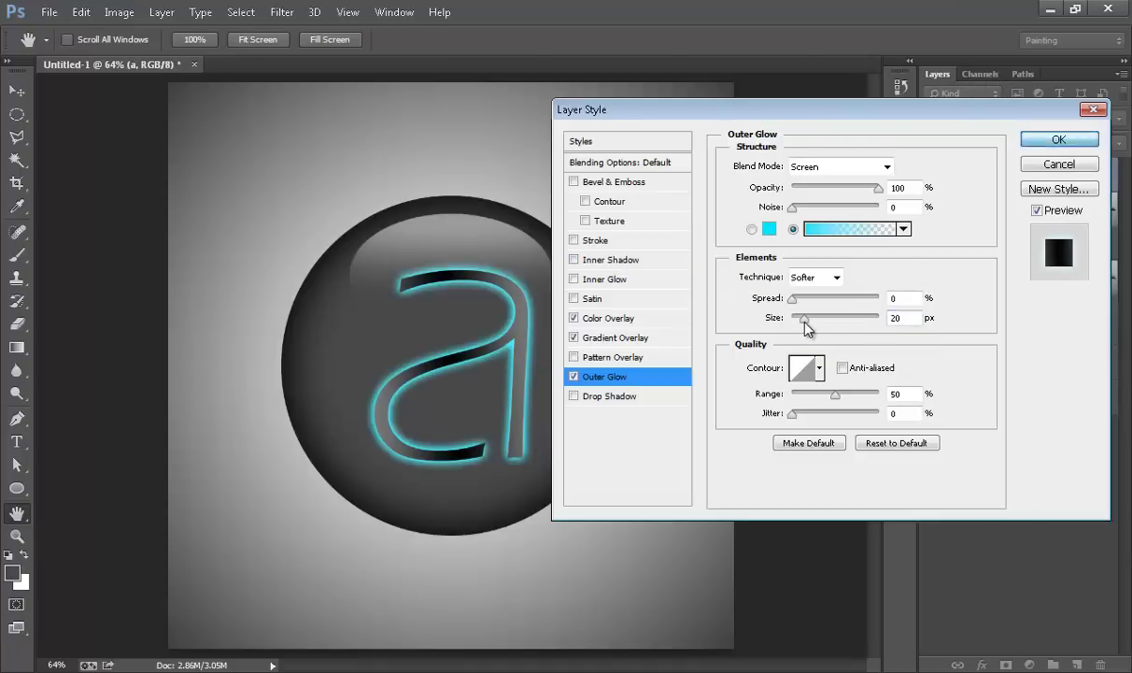
key("Return")
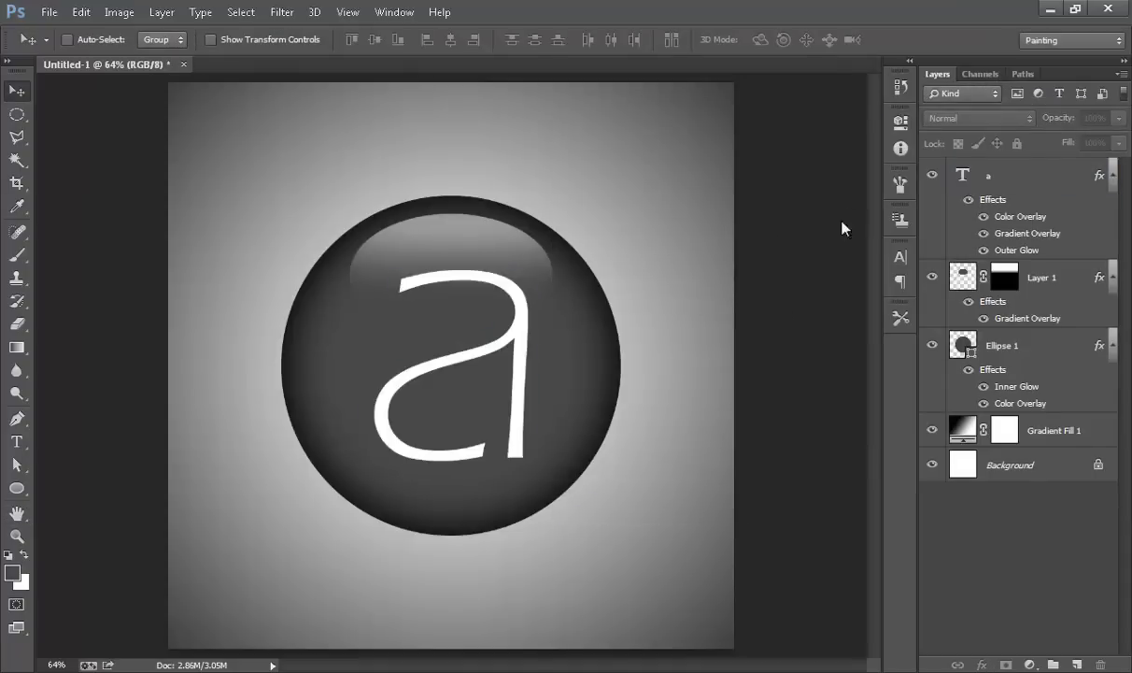
Turn off the letter's gradient overlay and set its colour overlay opacity to 80%
double_click(1028, 232)
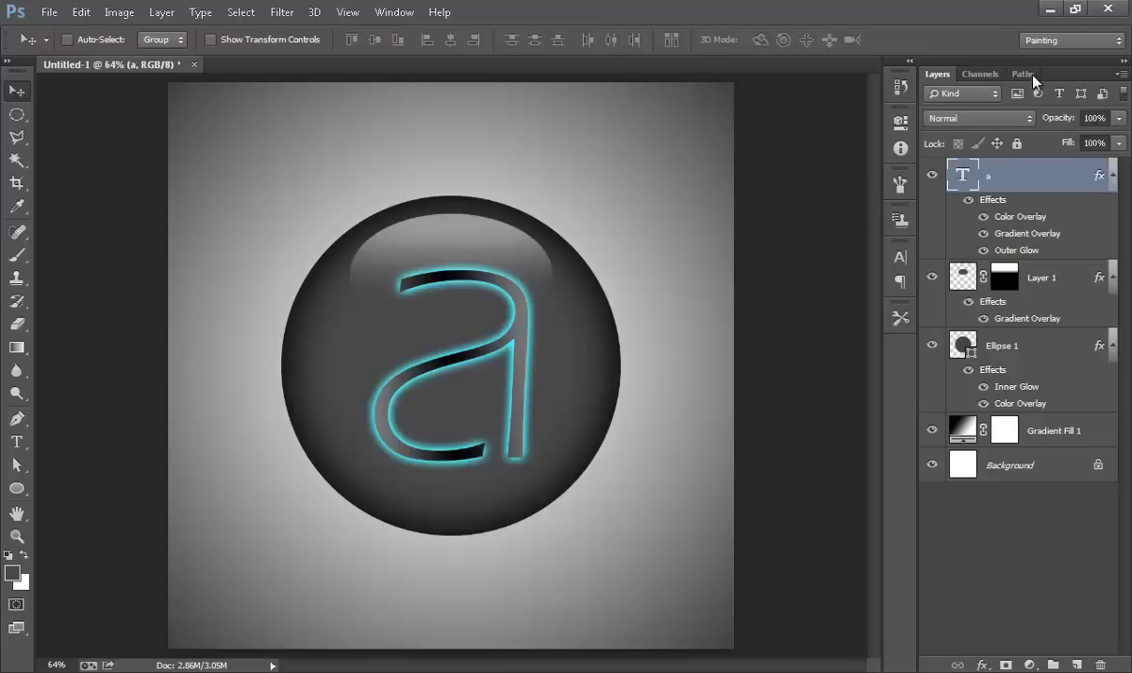
left_click(574, 337)
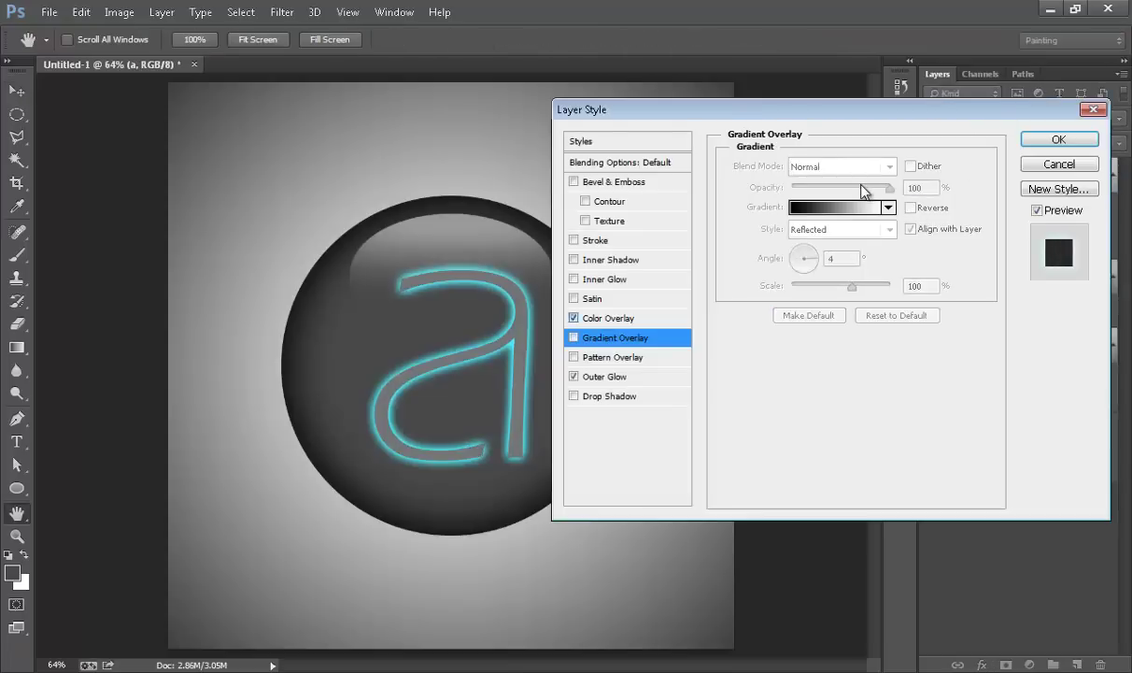
left_click(608, 318)
left_click_drag(835, 187, 895, 191)
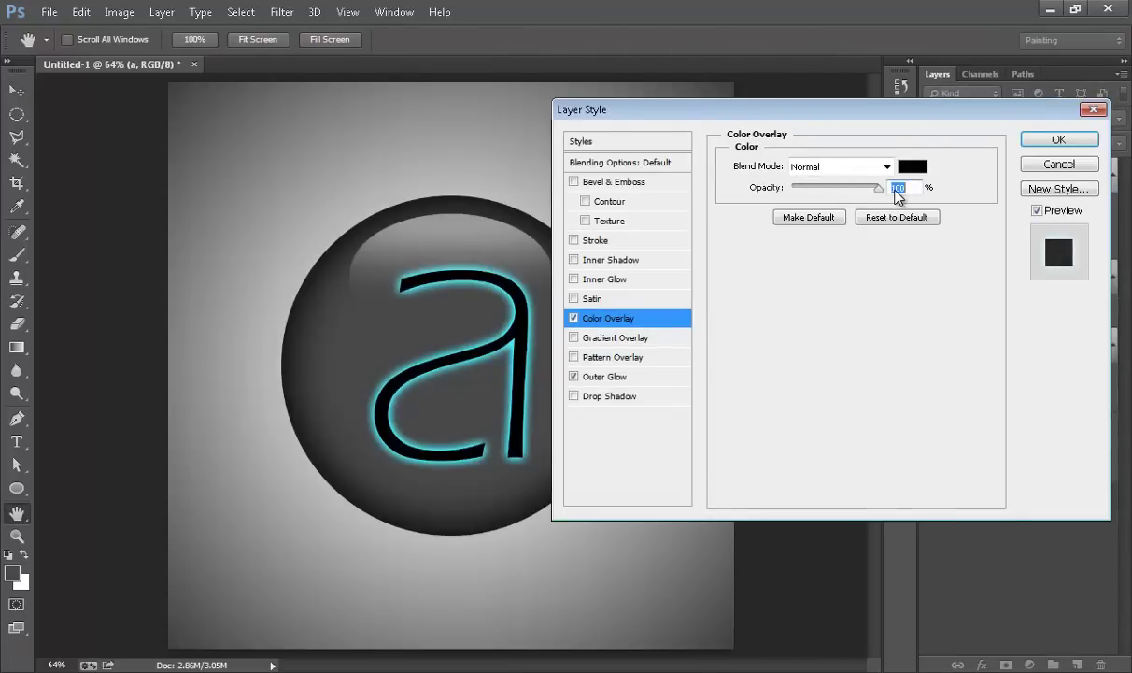
type("80")
key("Return")
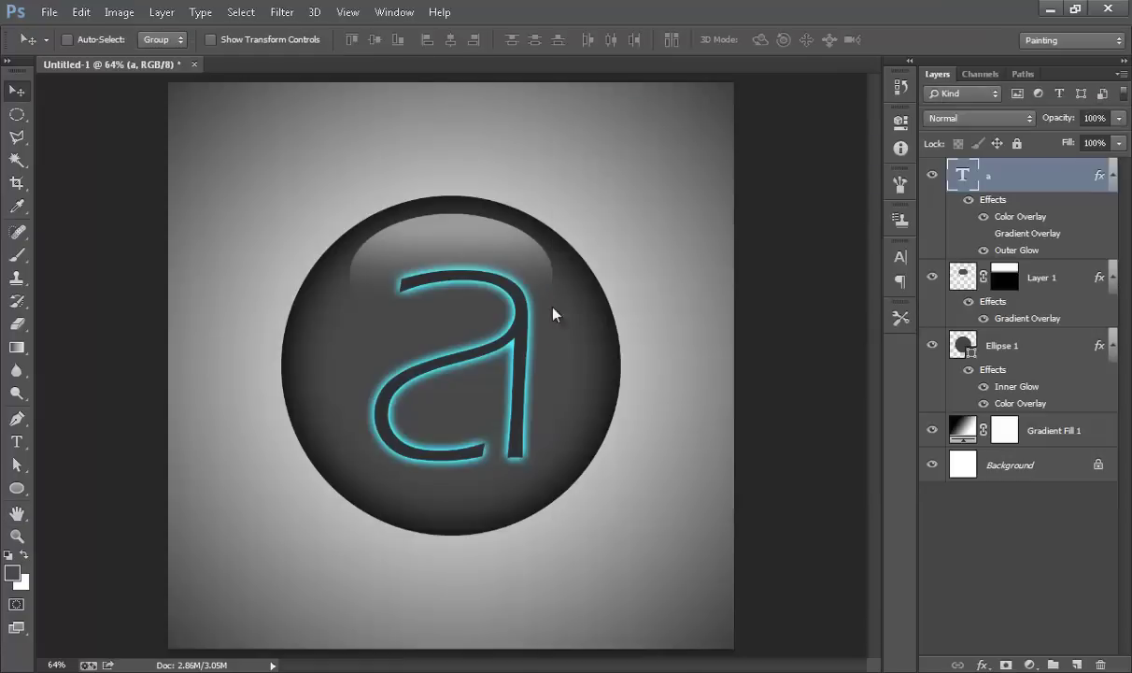
key("alt+bracketleft")
key("alt+bracketleft")
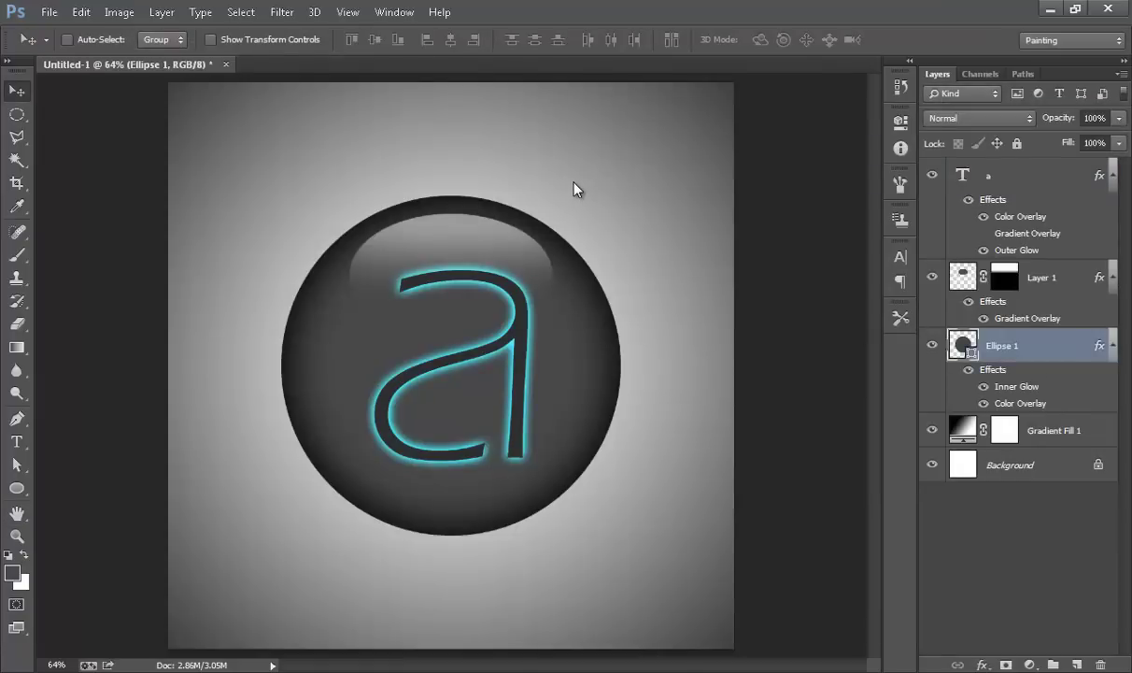
Duplicate the Ellipse 1 circle layer and enlarge the copy to about 105%
right_click(967, 346)
left_click(783, 255)
key("Escape")
key("ctrl+j")
key("ctrl+t")
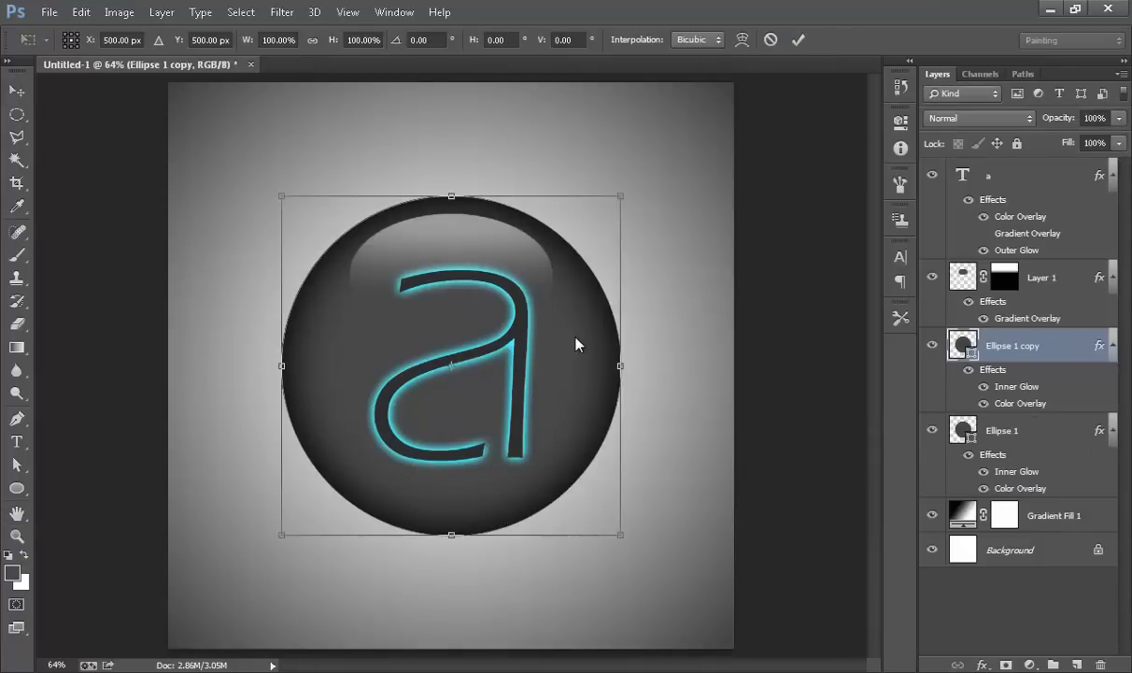
left_click_drag(617, 346, 624, 347)
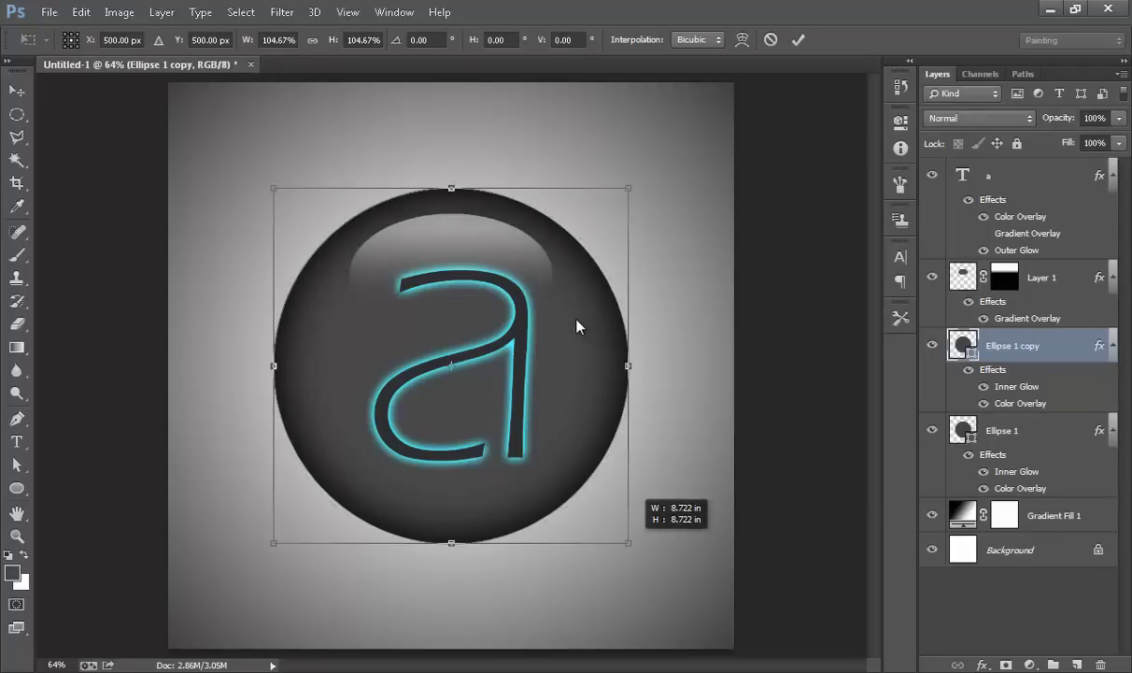
key("Return")
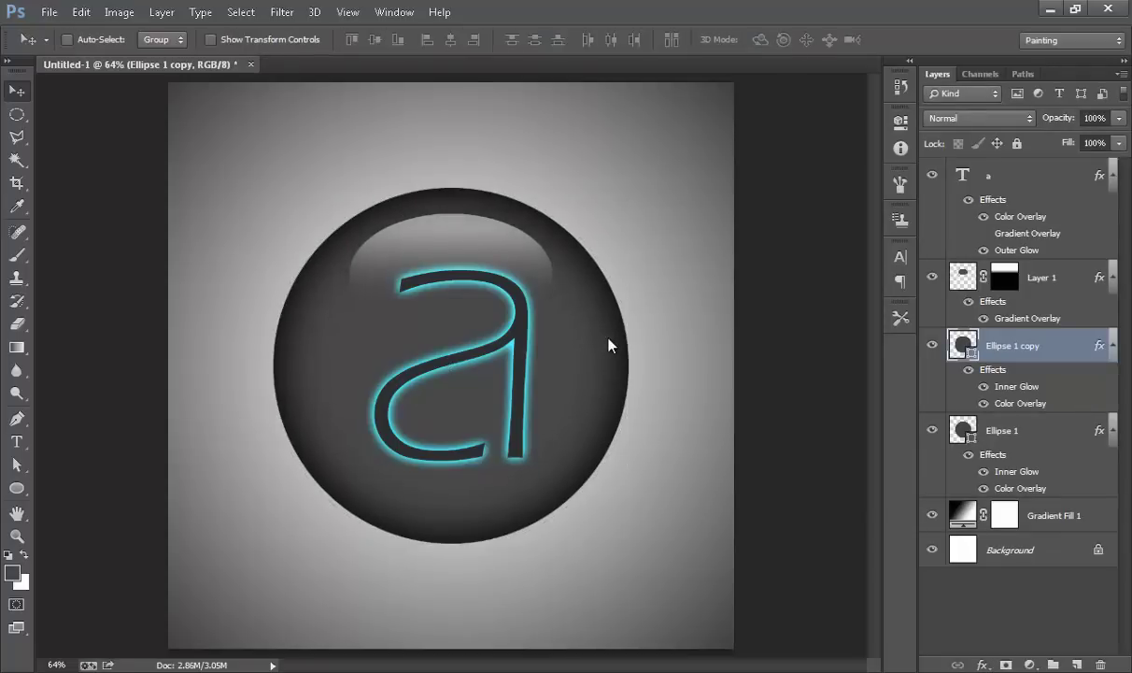
key("ctrl+z")
key("ctrl+z")
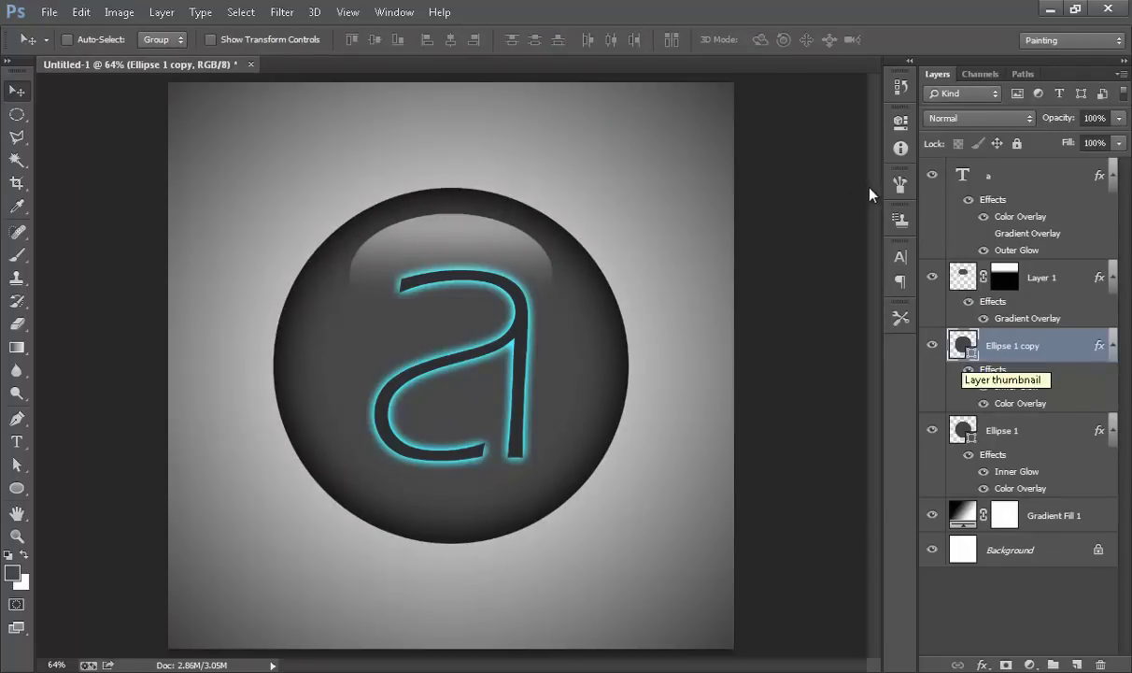
Give the circle copy a bright cyan Inner Glow and move it below the original circle
right_click(962, 345)
left_click(777, 254)
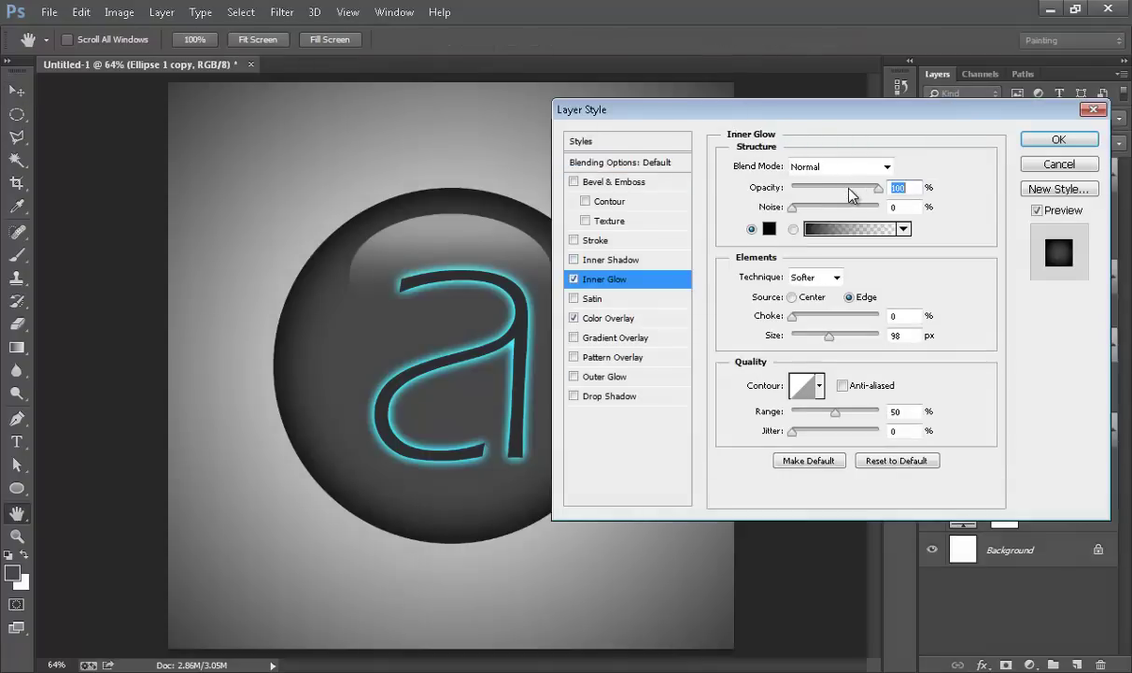
left_click(769, 228)
left_click(871, 199)
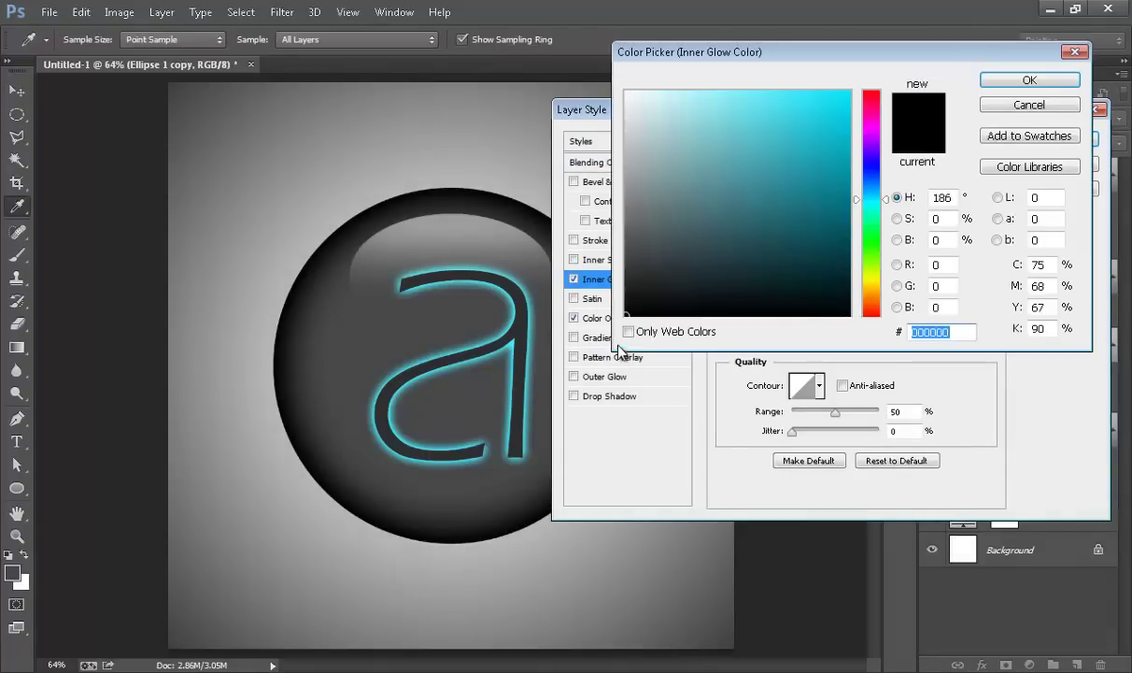
left_click(848, 92)
key("Return")
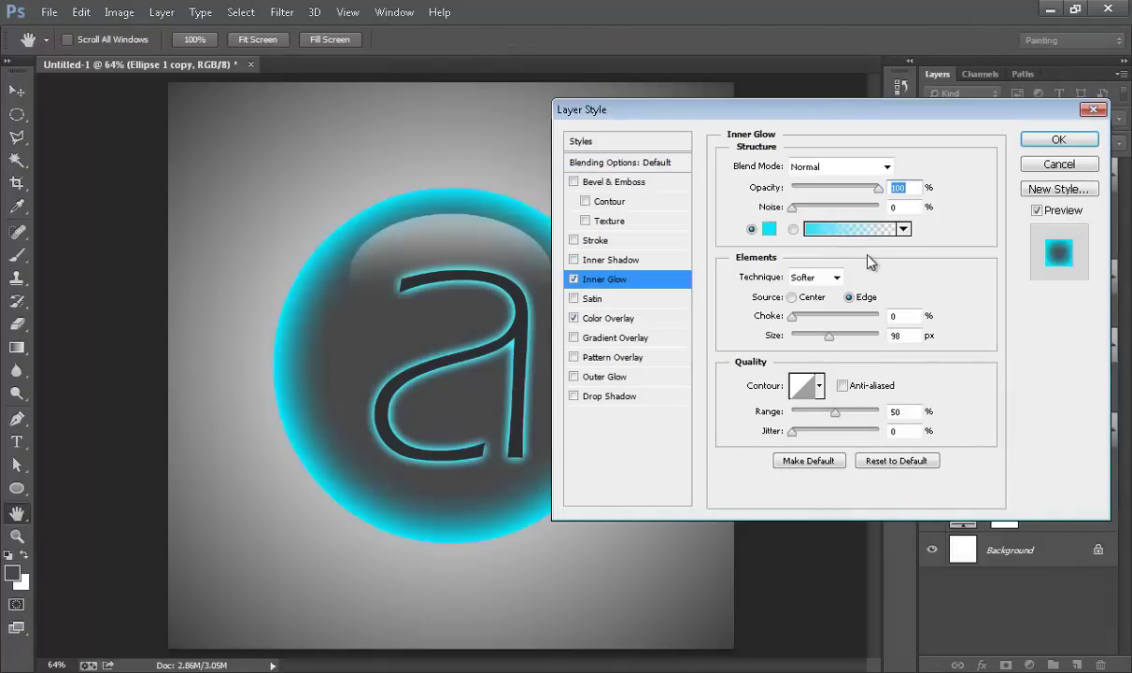
key("Return")
key("ctrl+bracketleft")
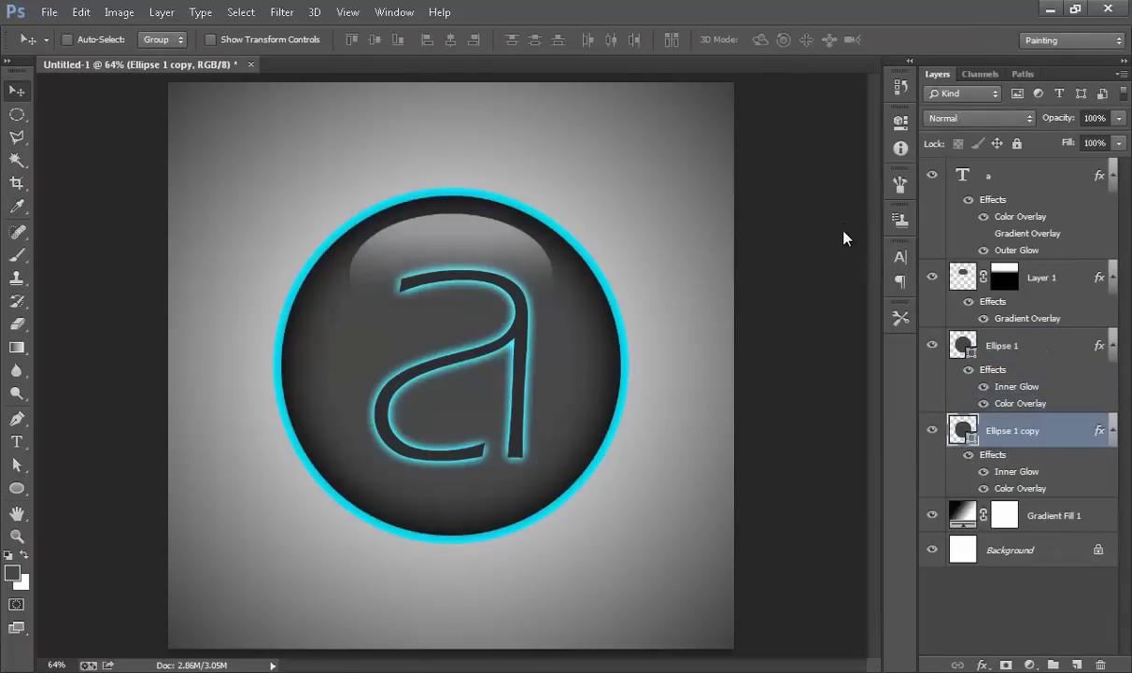
Shrink the original Ellipse 1 circle to 98% so the cyan ring shows around it
key("alt+bracketright")
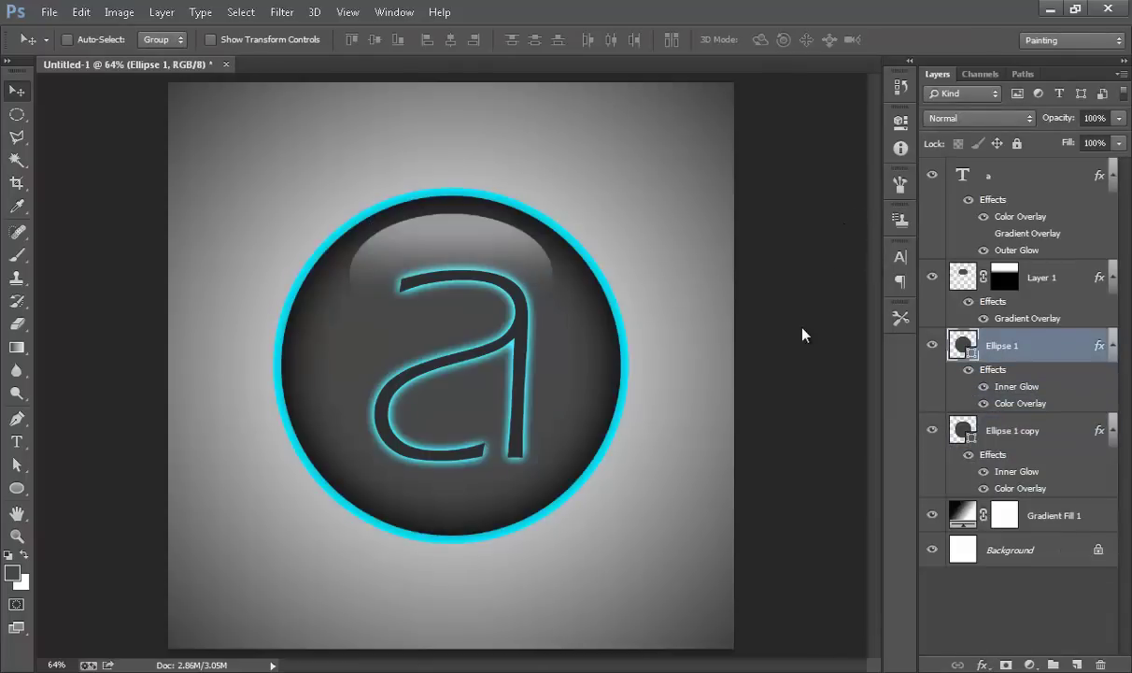
key("ctrl+t")
left_click_drag(621, 536, 617, 530)
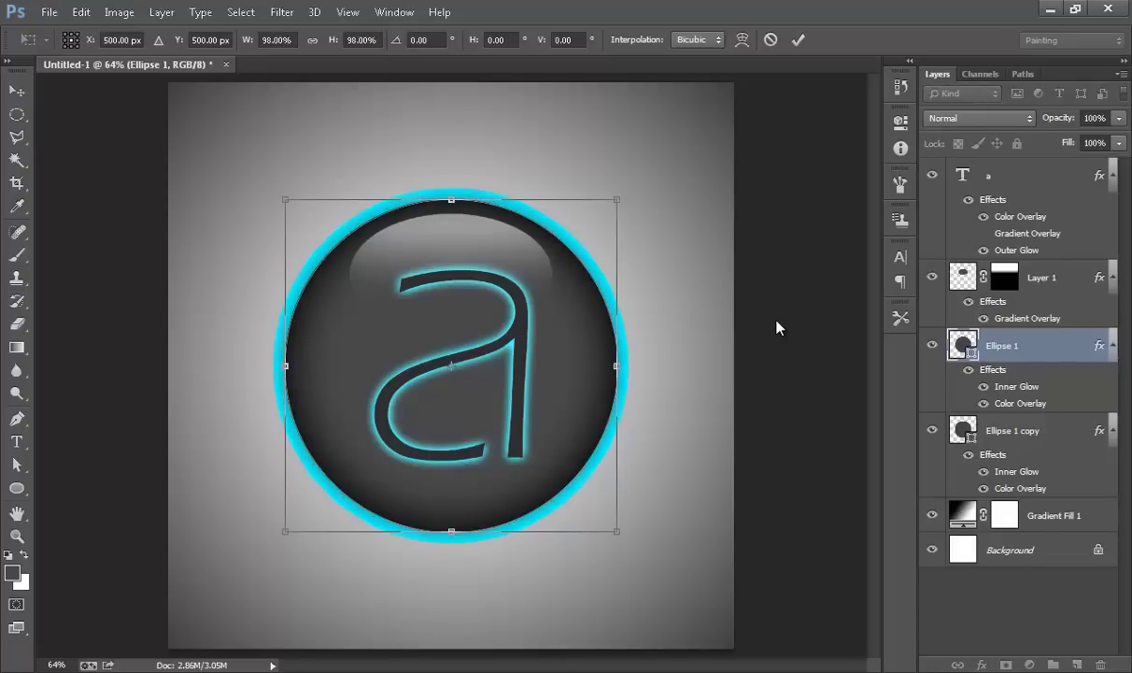
key("Return")
key("ctrl+z")
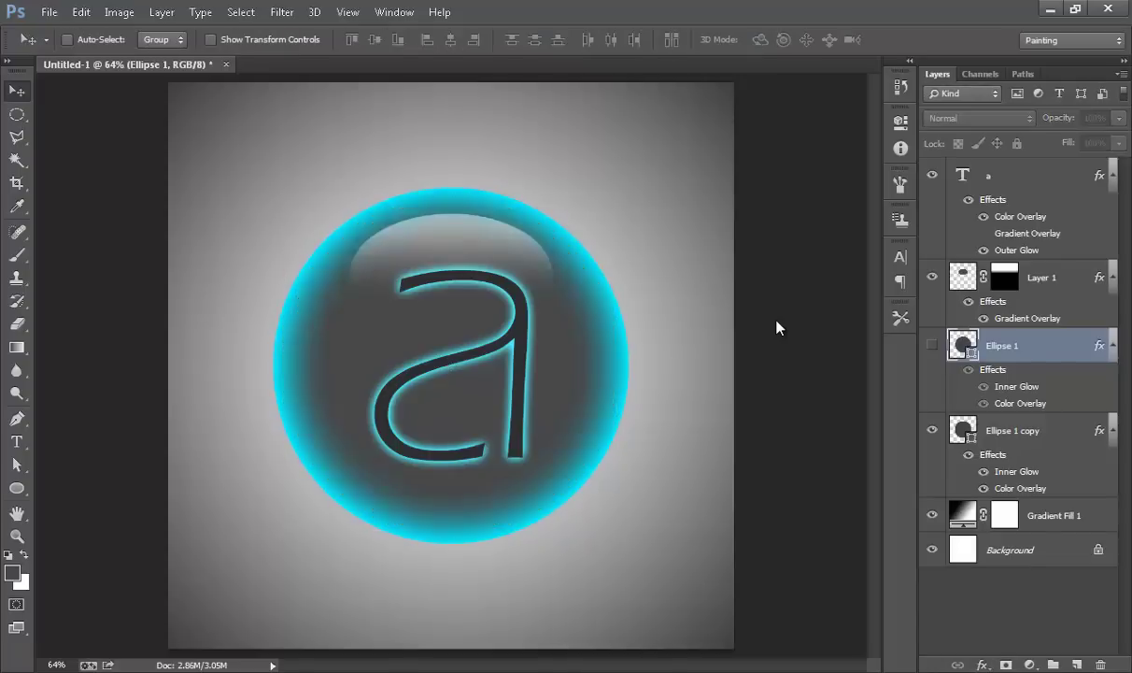
key("ctrl+z")
key("alt+bracketleft")
right_click(826, 299)
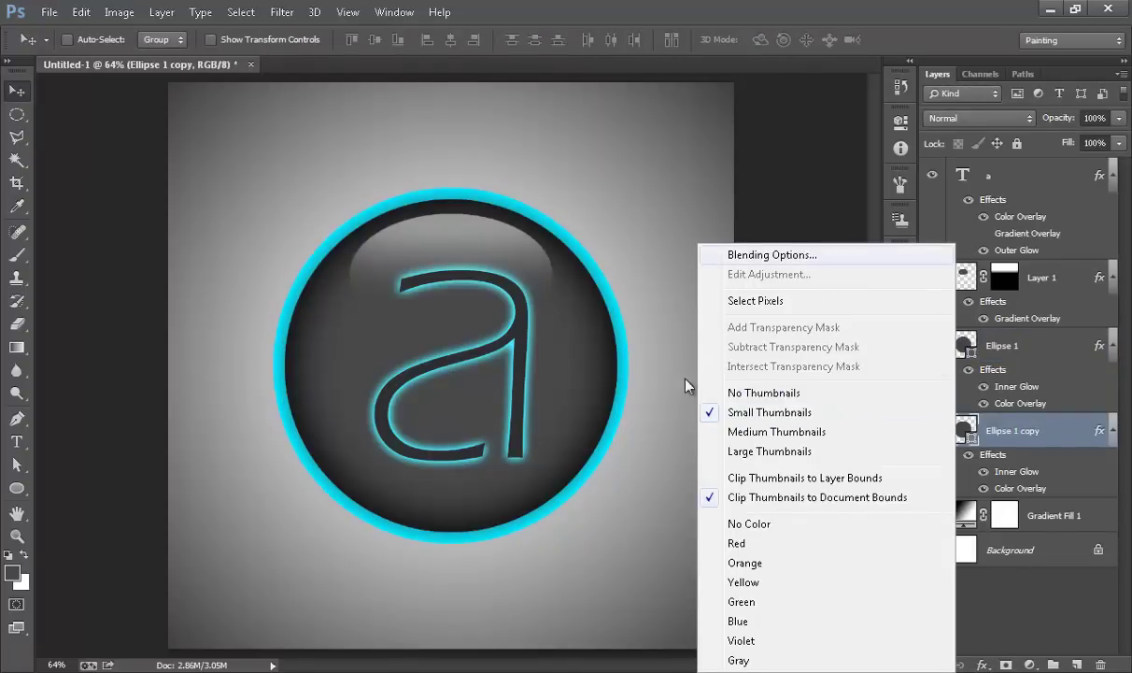
Reduce Ellipse 1 copy's Inner Glow size to 29 px and apply the style
key("Return")
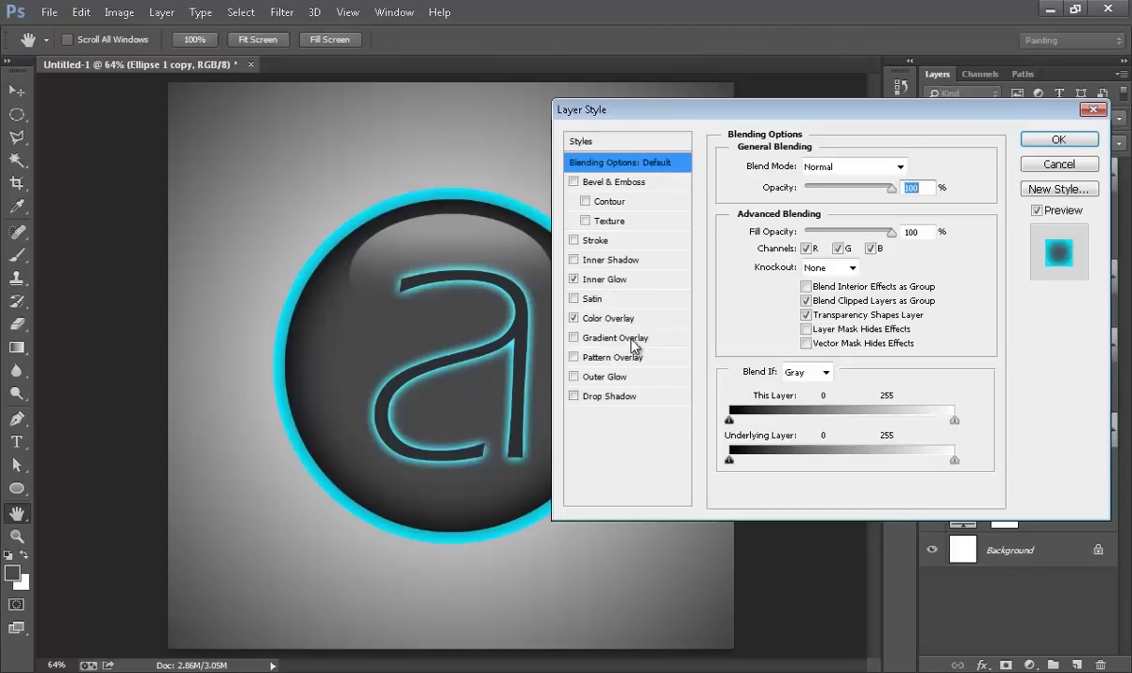
left_click(609, 317)
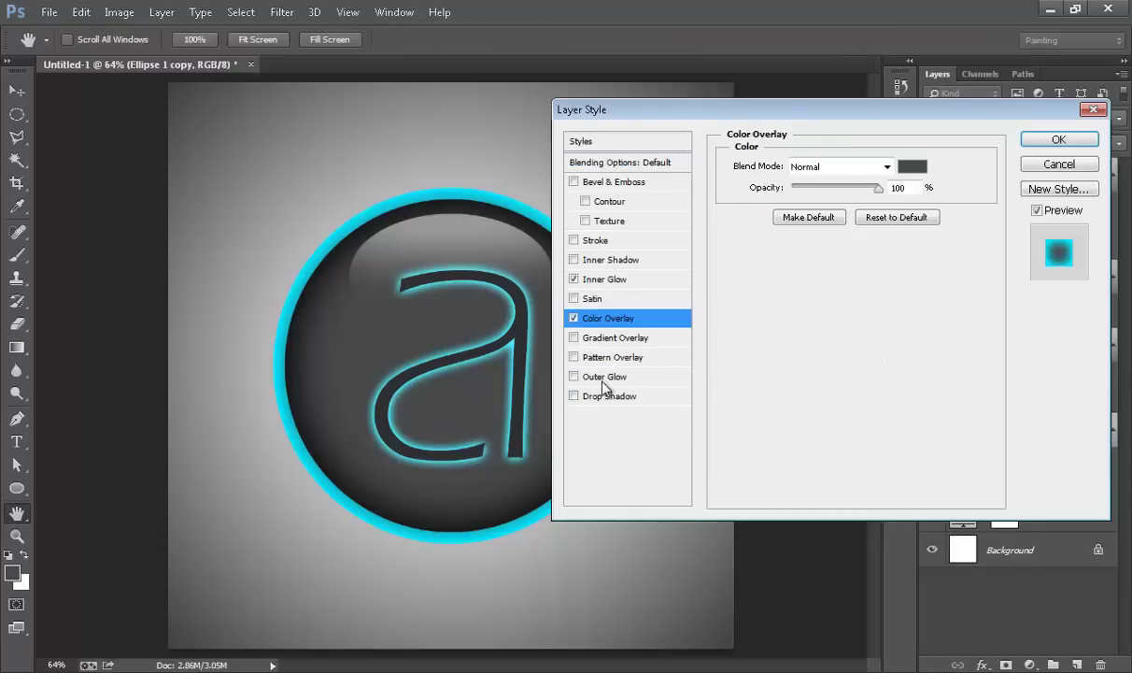
left_click(605, 278)
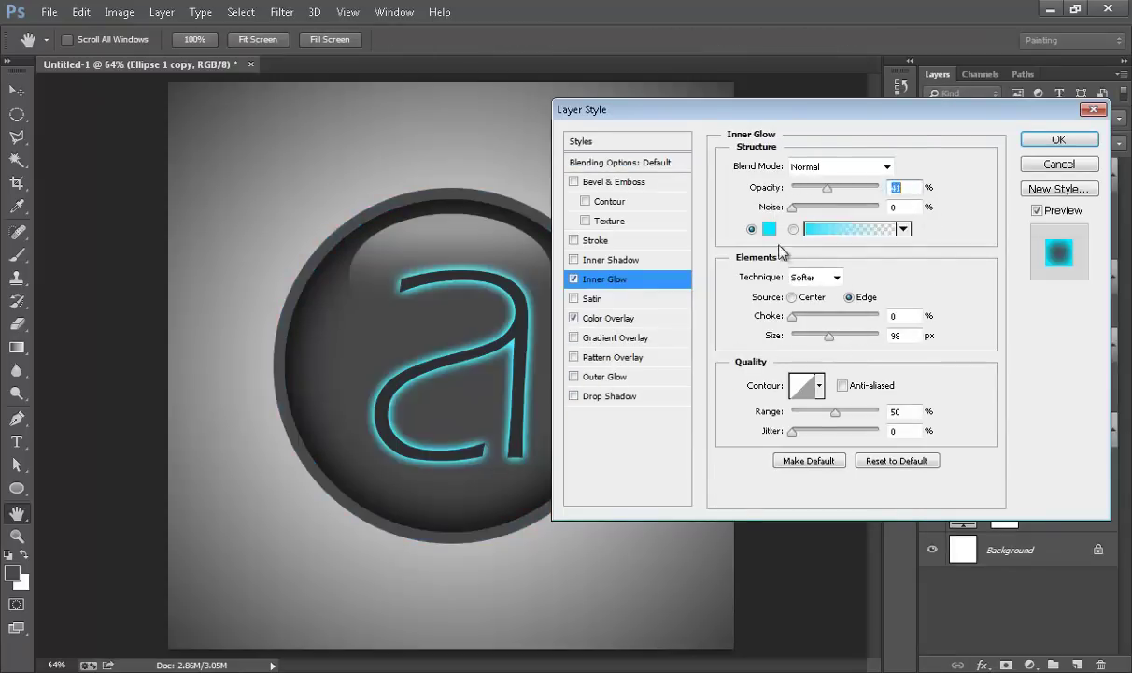
left_click(753, 230)
key("Tab")
key("Tab")
key("Tab")
type("2")
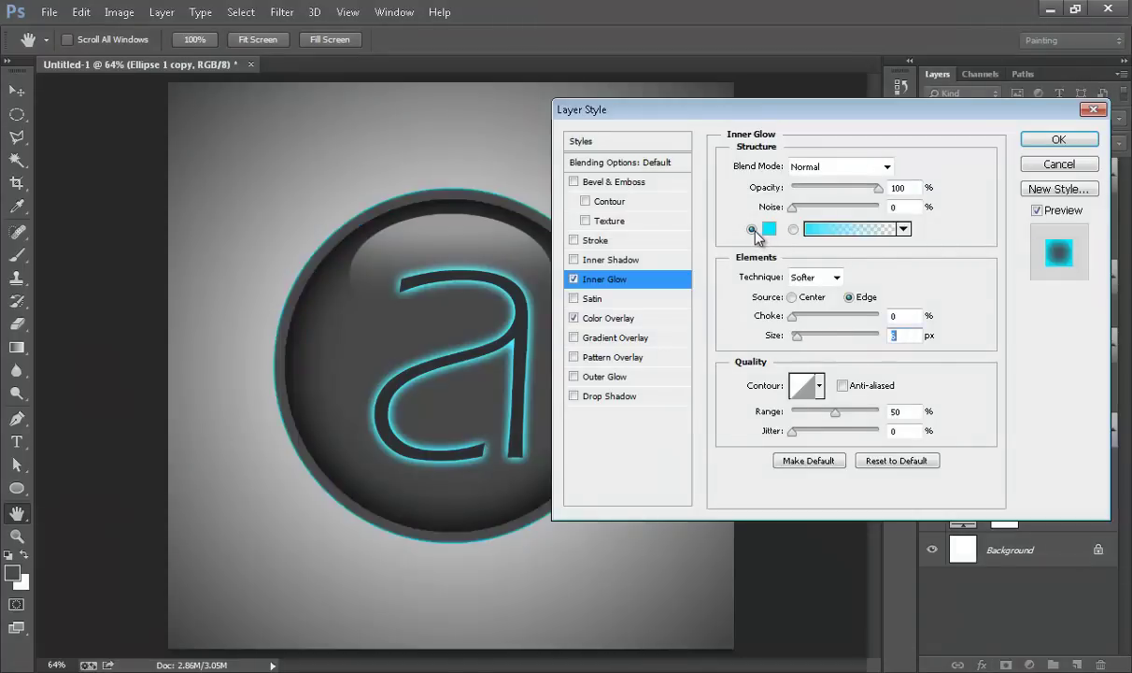
type("9")
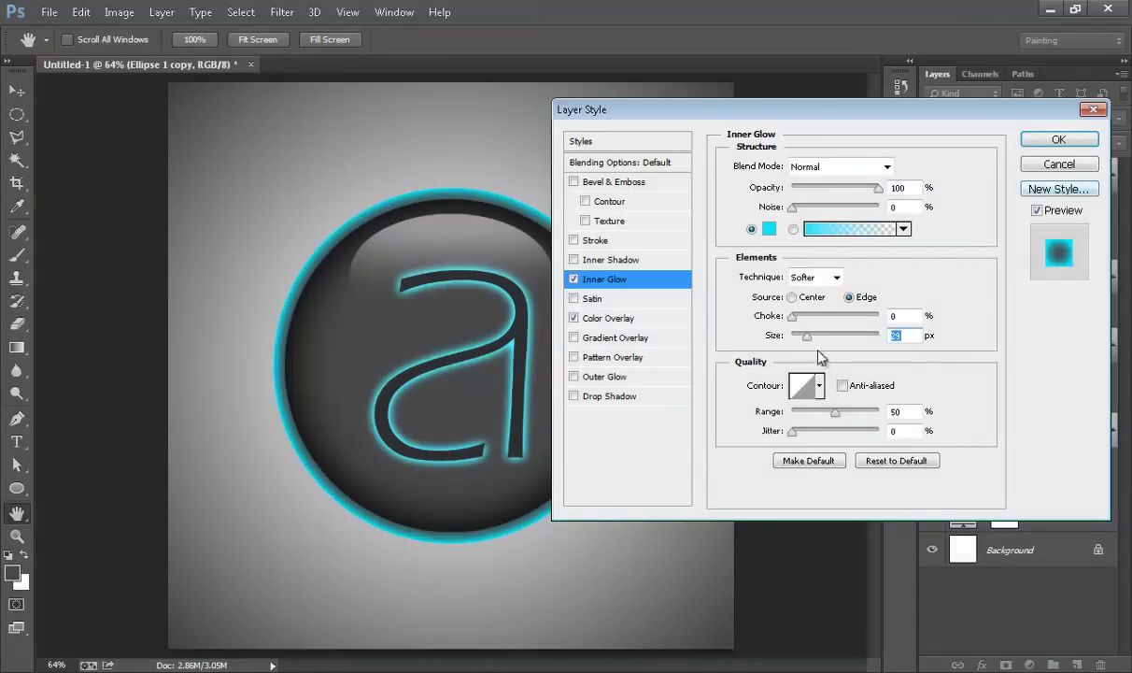
key("Return")
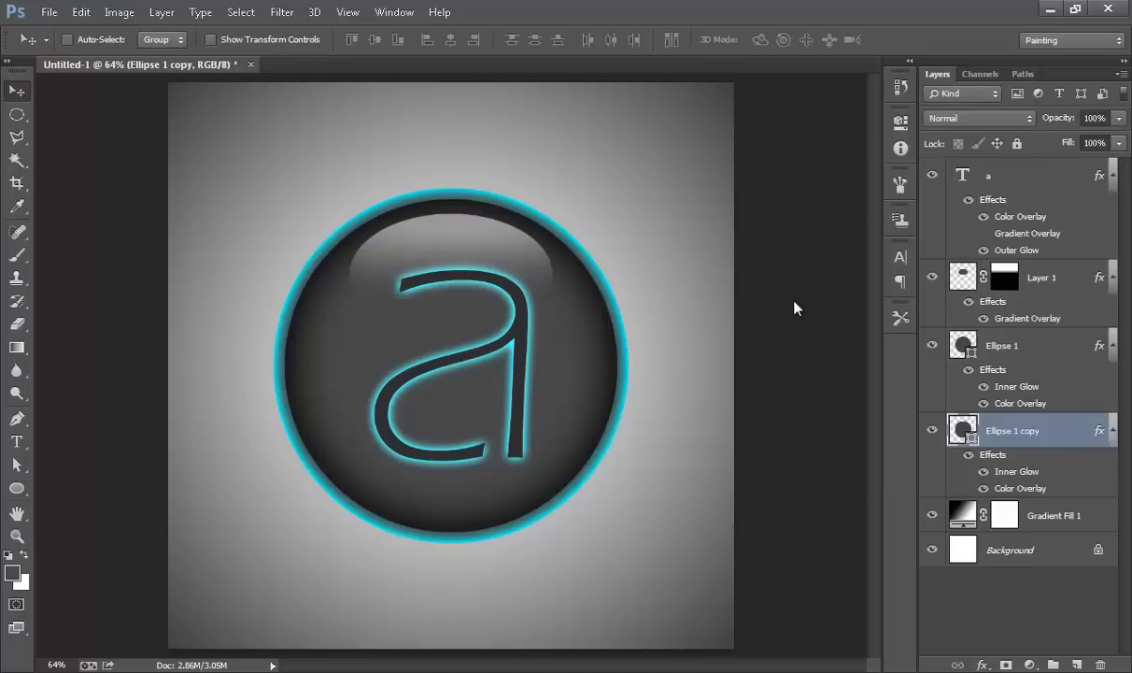